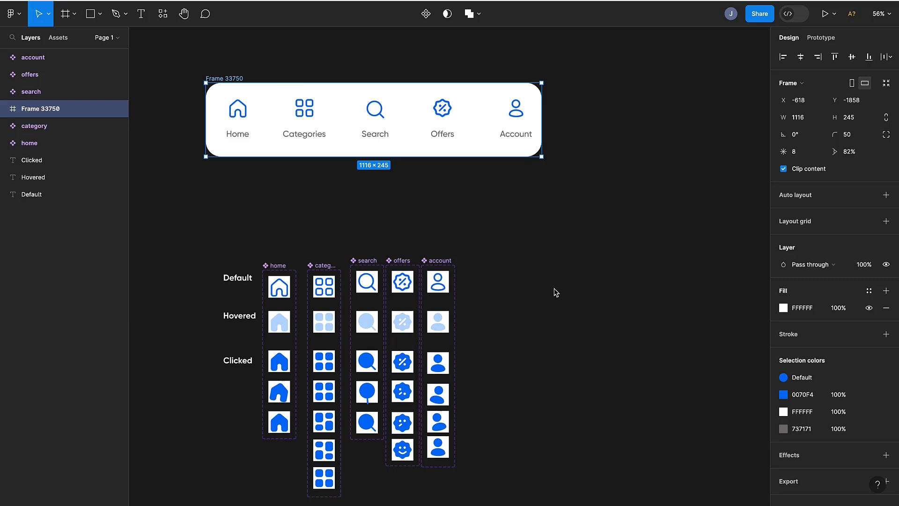
- Preview the navigation bar prototype and try the hover and click states of each icon
key("shift+space")
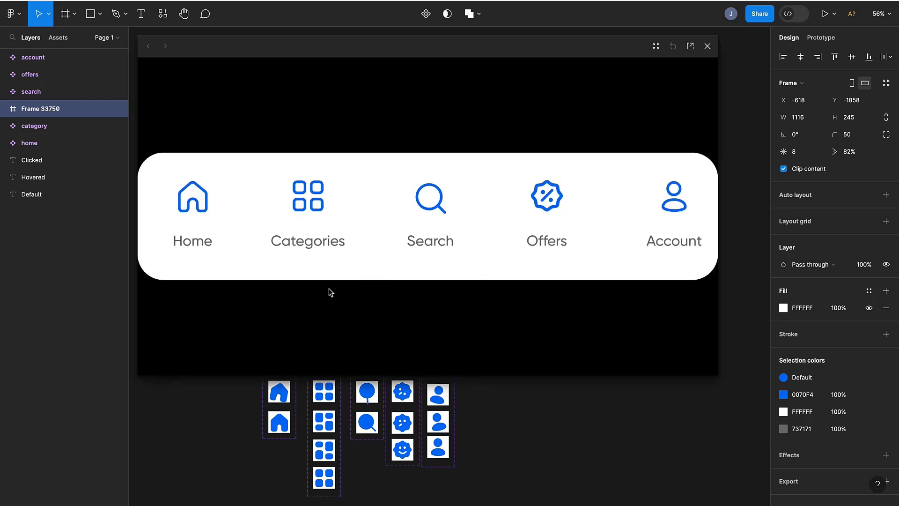
left_click(198, 205)
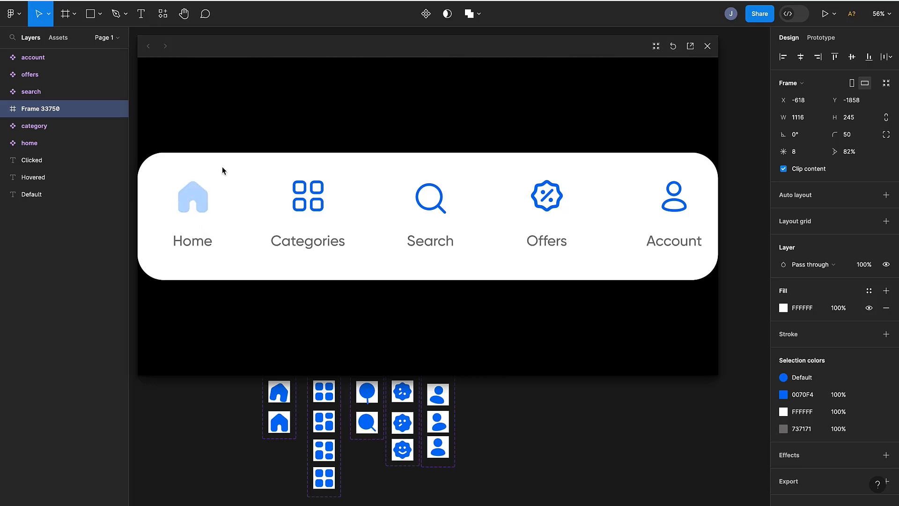
left_click(199, 191)
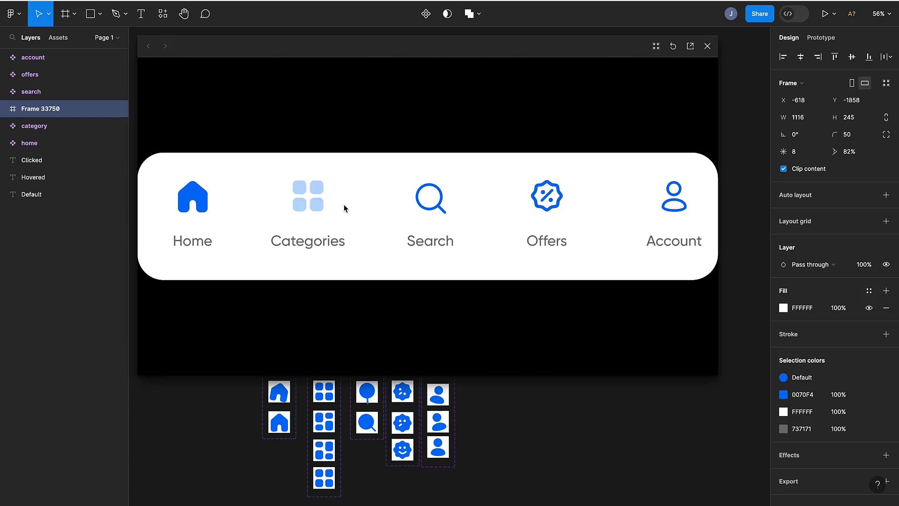
left_click(321, 201)
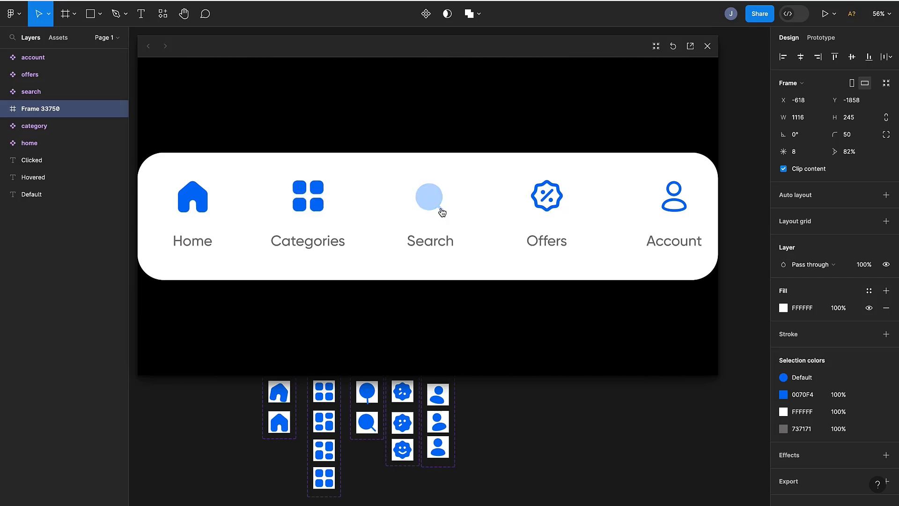
left_click(421, 201)
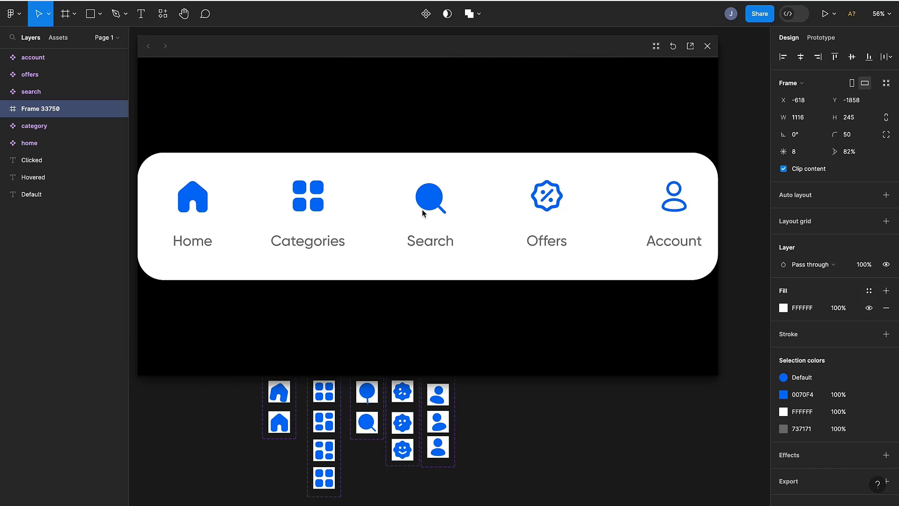
left_click(552, 202)
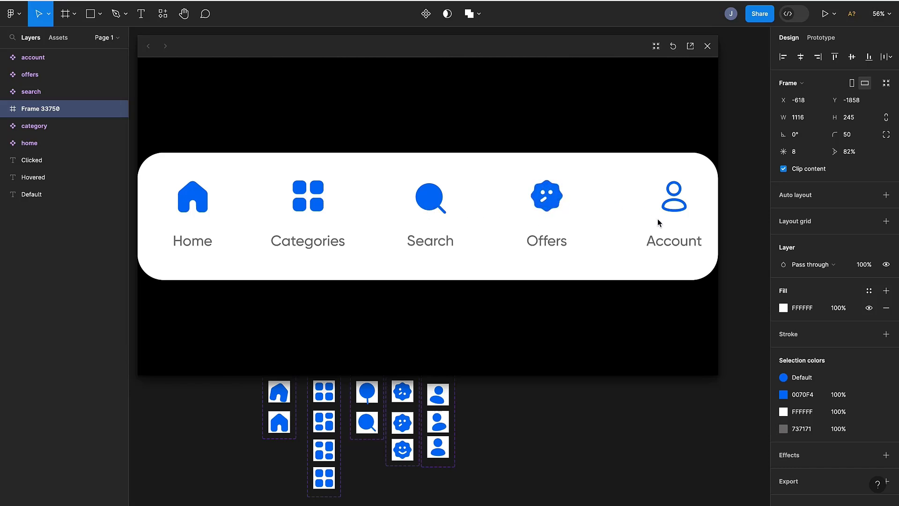
left_click(678, 207)
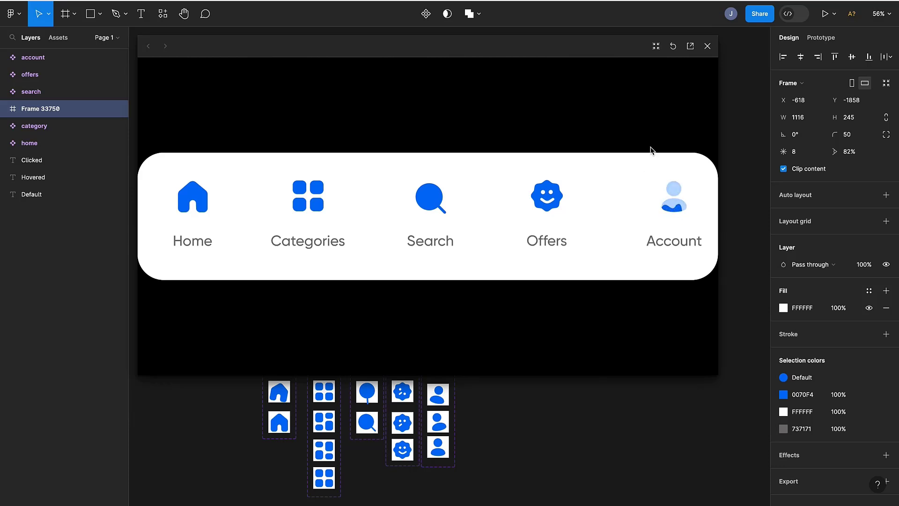
left_click(707, 46)
- Select all five icon component sets and align their top edges
scroll(474, 307, "right", 2)
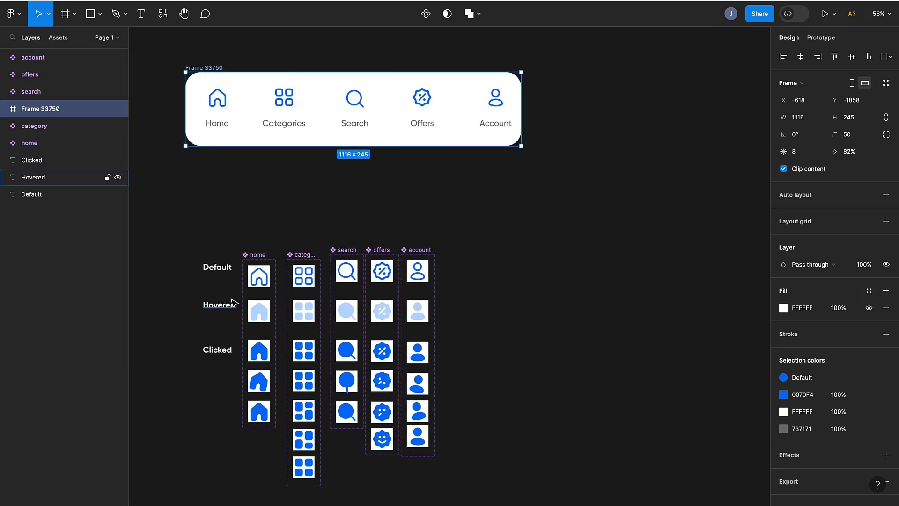
left_click_drag(197, 220, 268, 242)
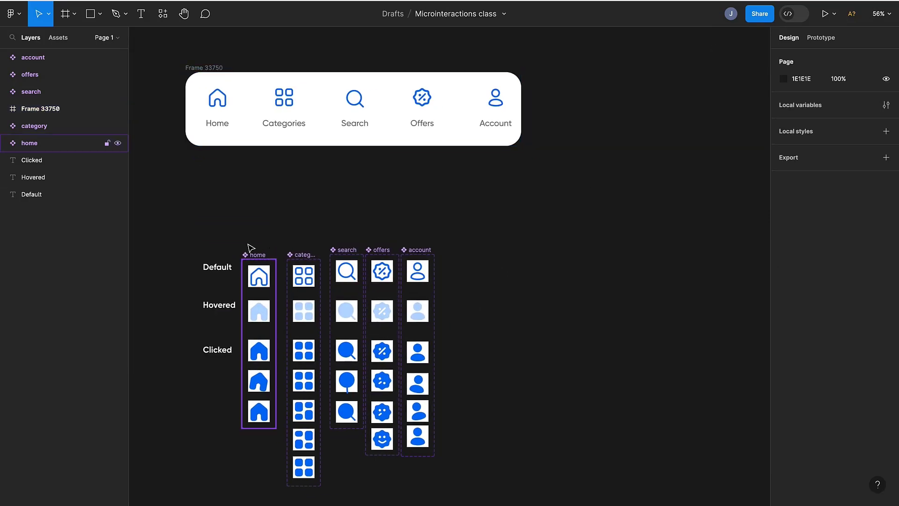
left_click(249, 254)
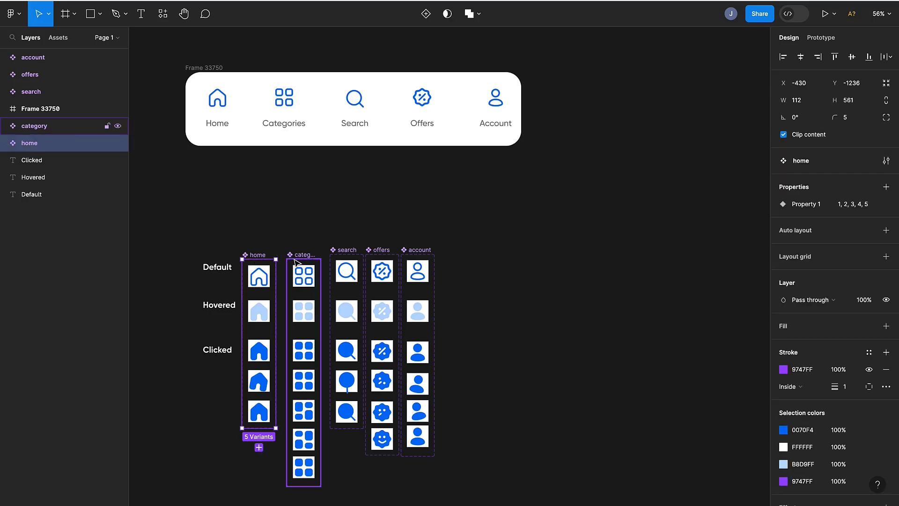
left_click(296, 263, "shift")
left_click(347, 256, "shift")
left_click(382, 256, "shift")
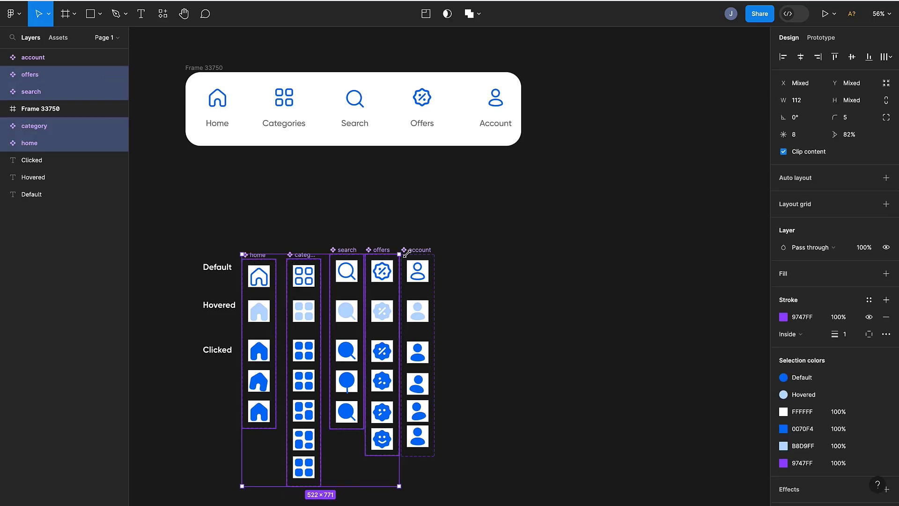
left_click(406, 254, "shift")
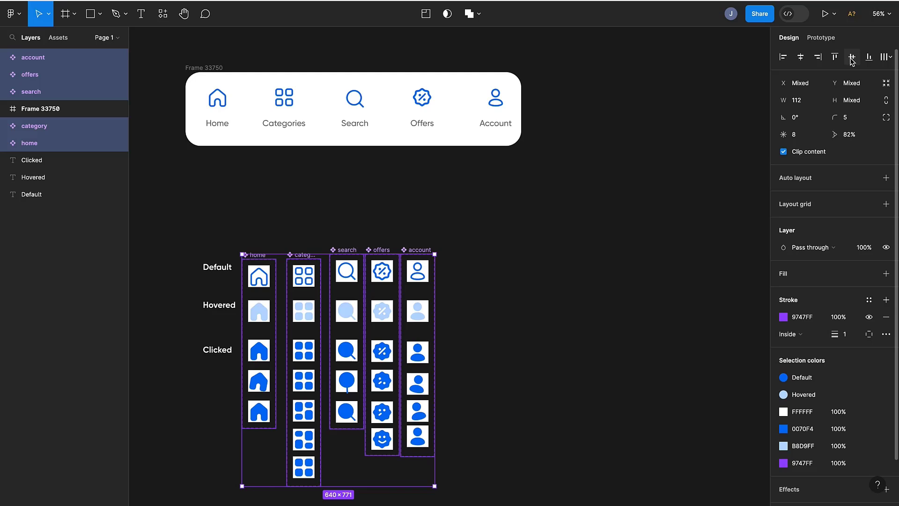
left_click(833, 57)
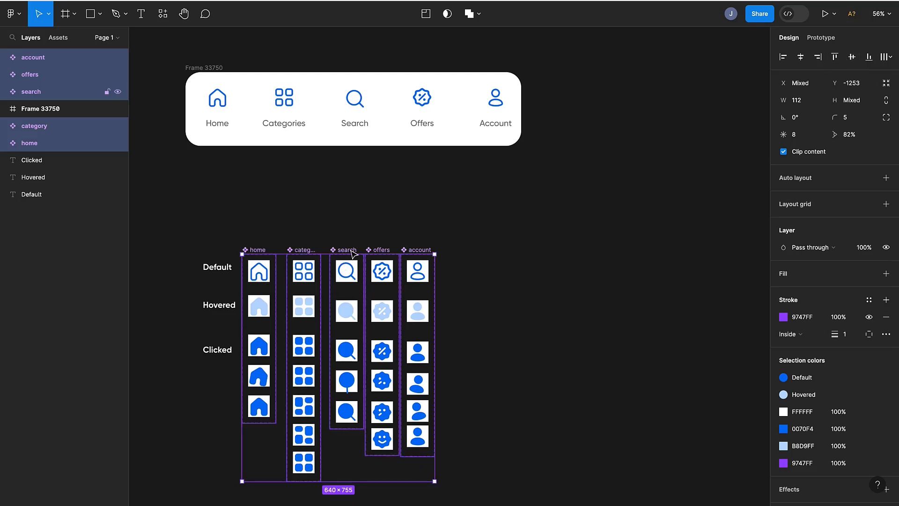
left_click_drag(351, 253, 352, 261)
left_click(512, 255)
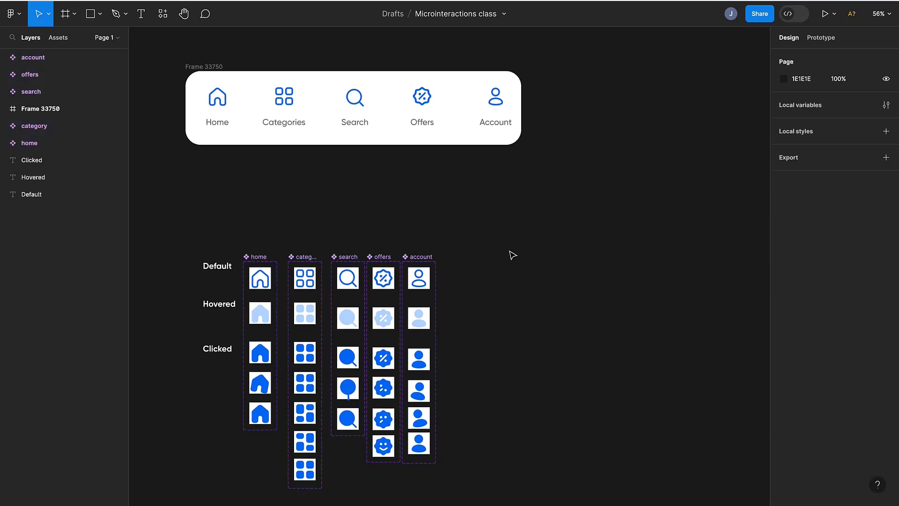
- Duplicate the home icon's default variant as an instance placed to the right of the component sets
scroll(512, 255, "right", 3)
scroll(511, 254, "down", 2)
scroll(197, 114, "left", 1)
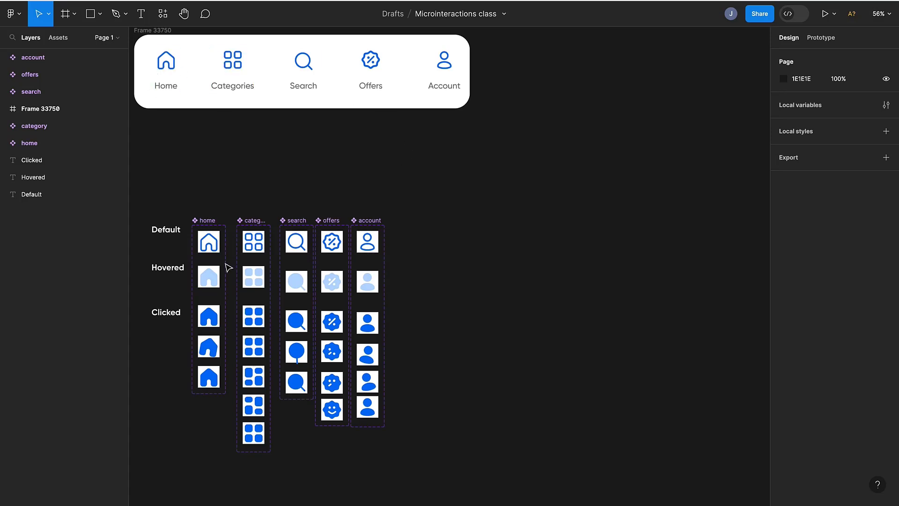
left_click(209, 242)
scroll(343, 261, "down", 1)
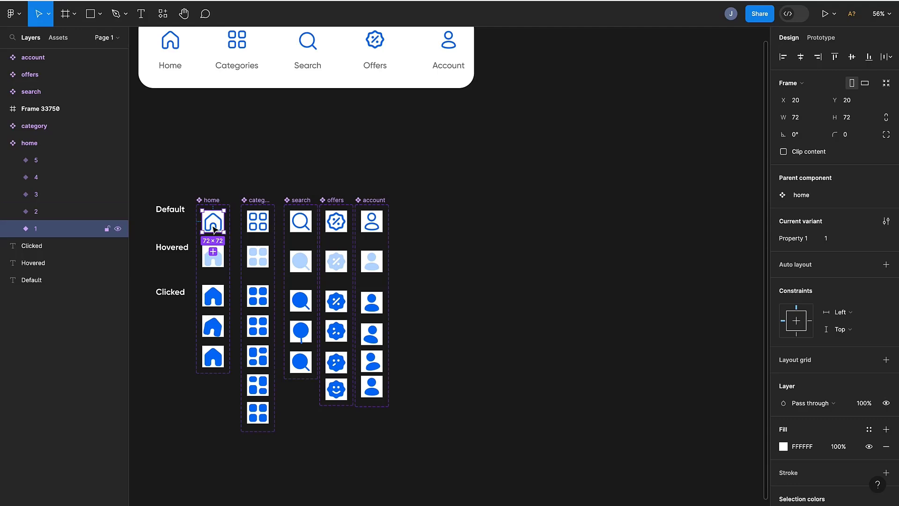
scroll(213, 228, "up", 5)
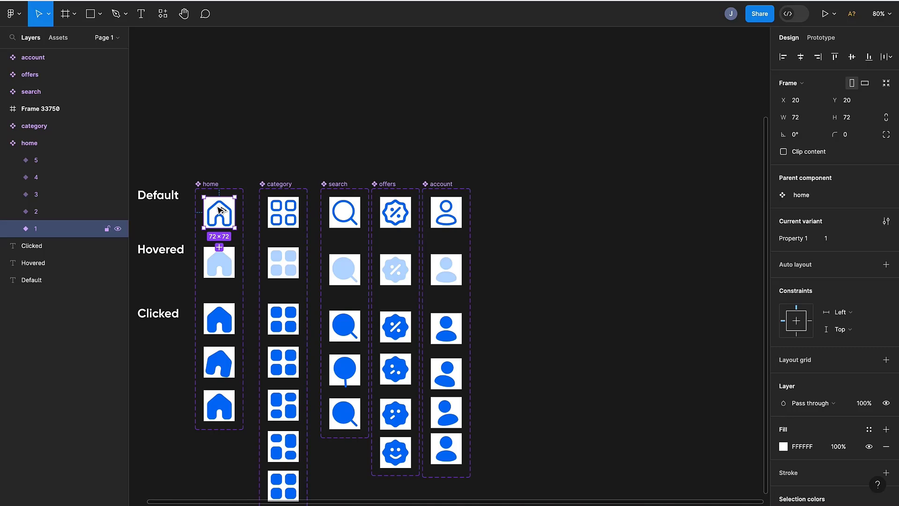
left_click_drag(220, 210, 659, 209)
scroll(607, 306, "right", 5)
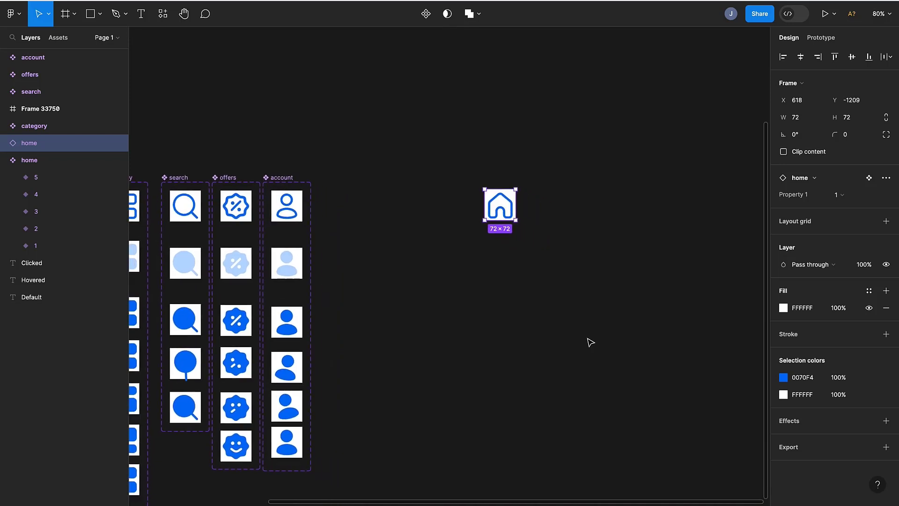
left_click(330, 169)
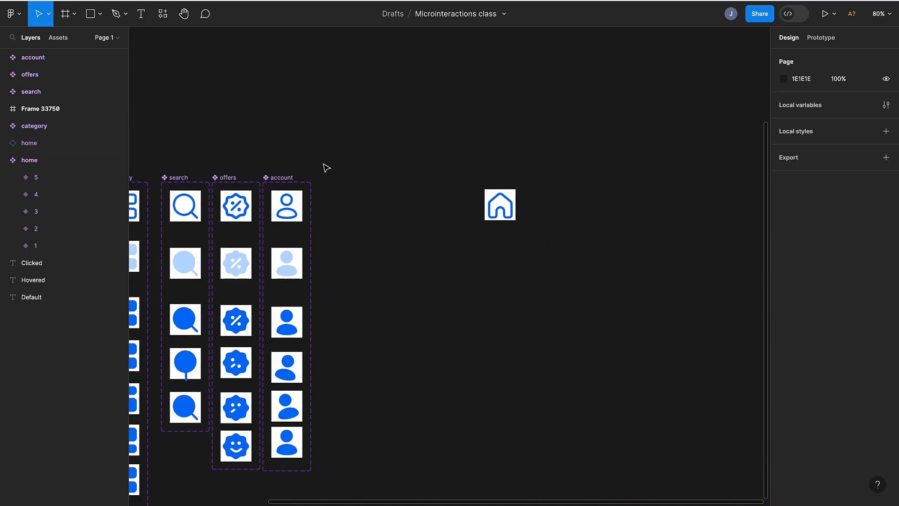
left_click(164, 14)
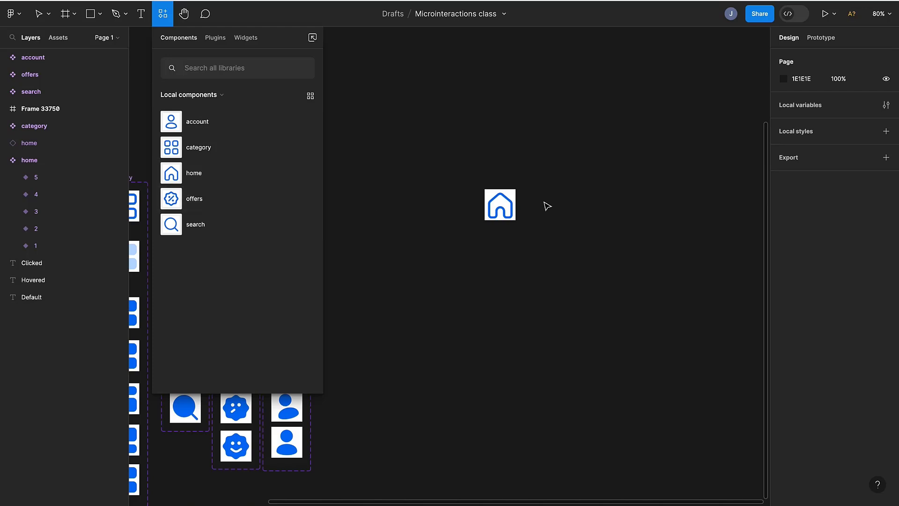
left_click_drag(183, 173, 574, 217)
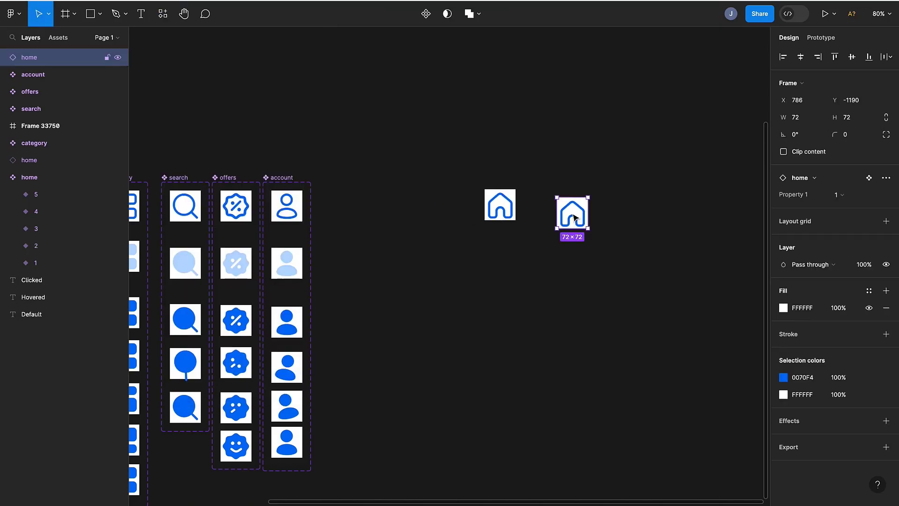
key("Delete")
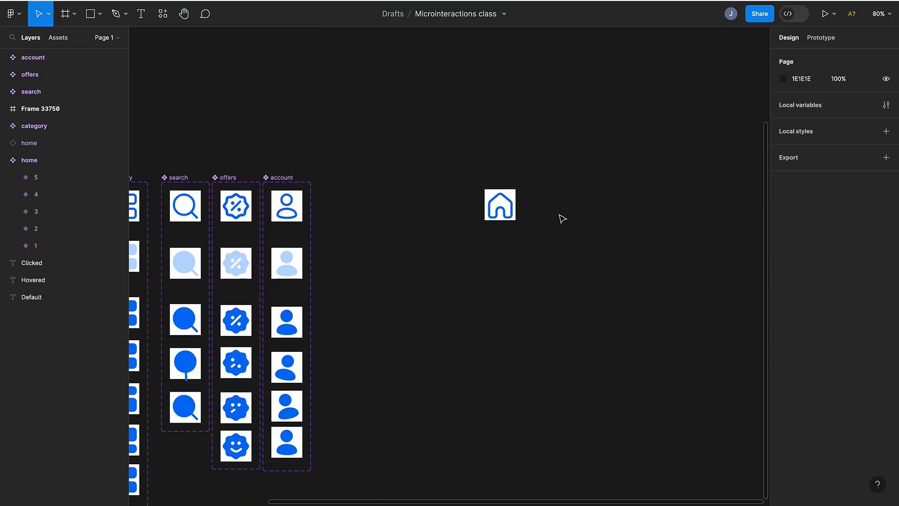
- Place default-variant instances of the category and search icons beside the home instance
left_click(495, 205)
scroll(489, 204, "left", 3)
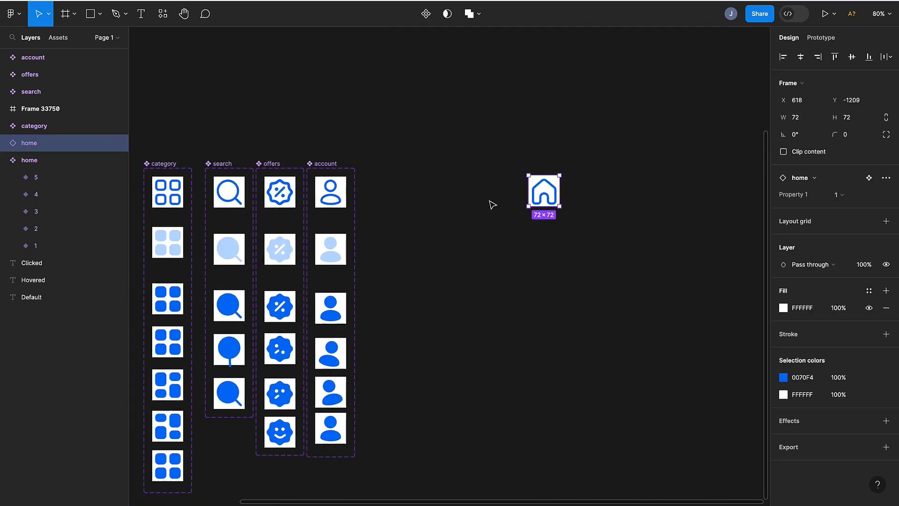
scroll(492, 204, "left", 5)
scroll(492, 205, "down", 2)
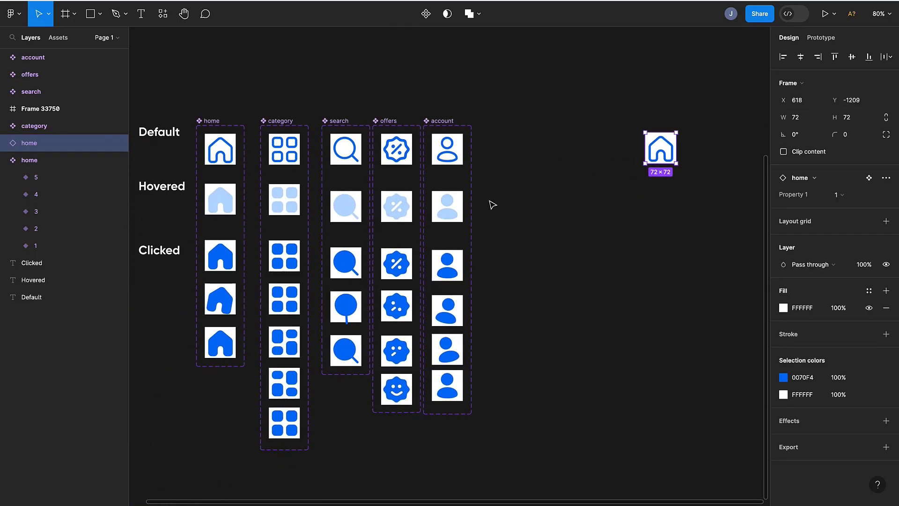
left_click(295, 157)
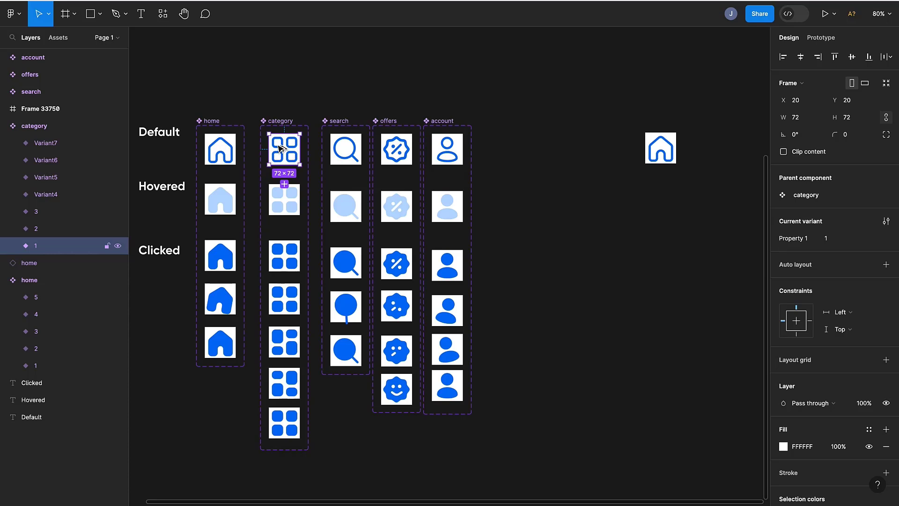
left_click_drag(281, 152, 705, 156)
left_click(344, 154)
left_click_drag(344, 153, 745, 151)
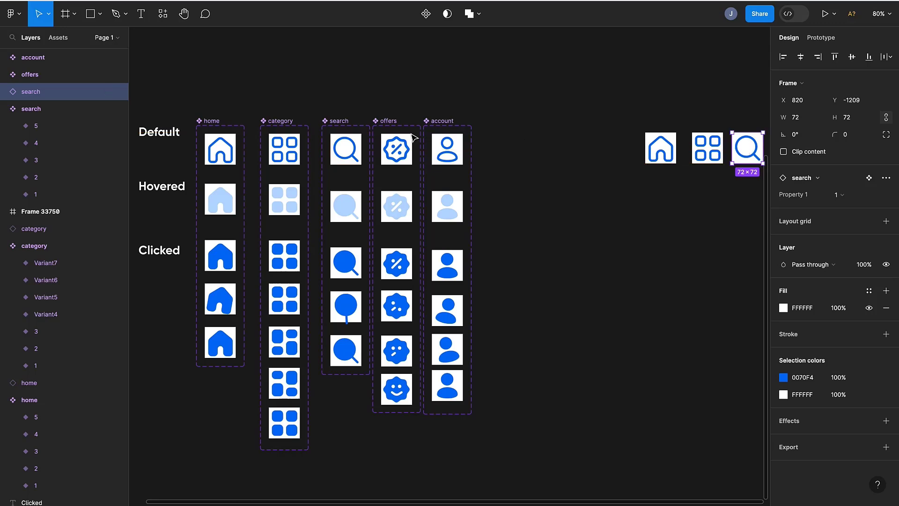
- Place default-variant instances of the offers and account icons below the row
left_click(396, 149)
left_click_drag(396, 149, 740, 200)
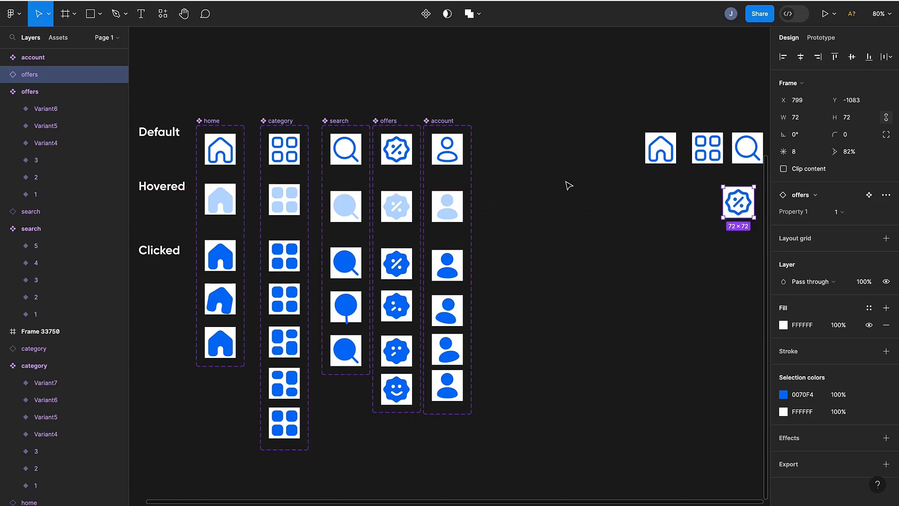
left_click(446, 149)
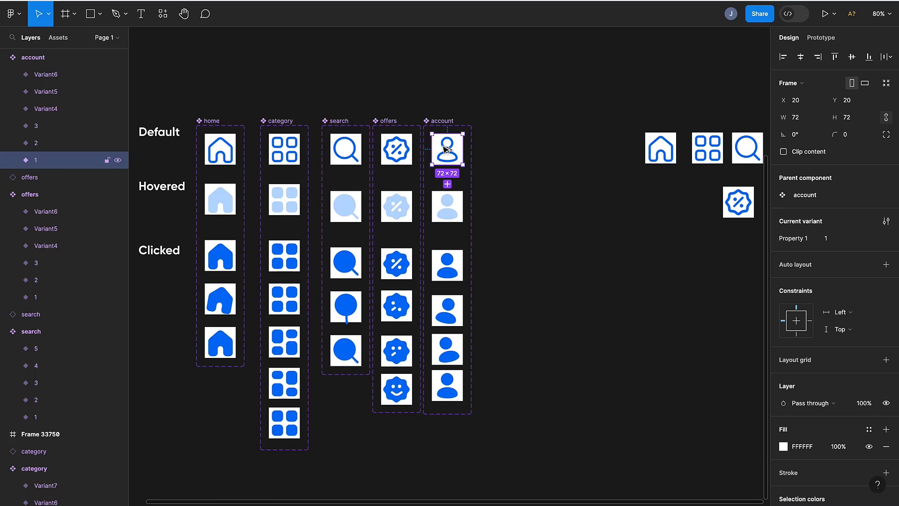
left_click_drag(443, 149, 685, 251)
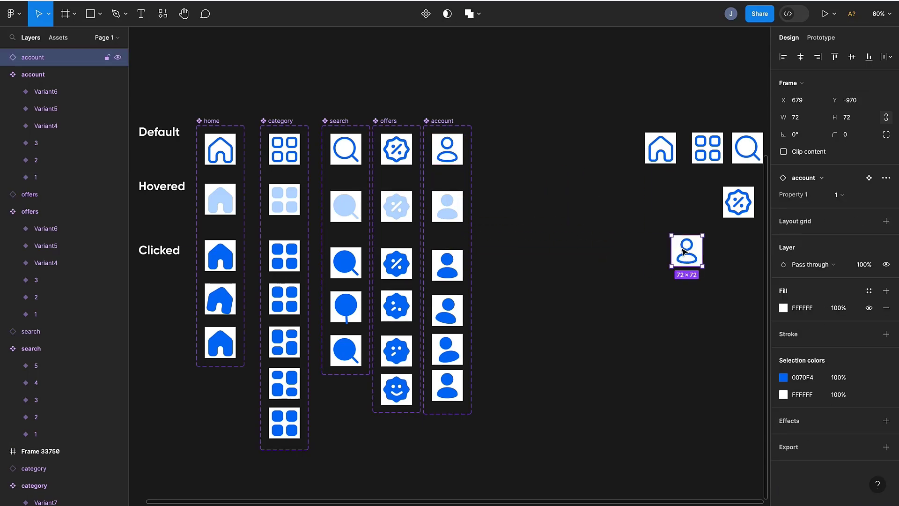
- Move the offers and account instances into the row with the home, category and search icons
scroll(685, 251, "right", 5)
scroll(684, 251, "up", 1)
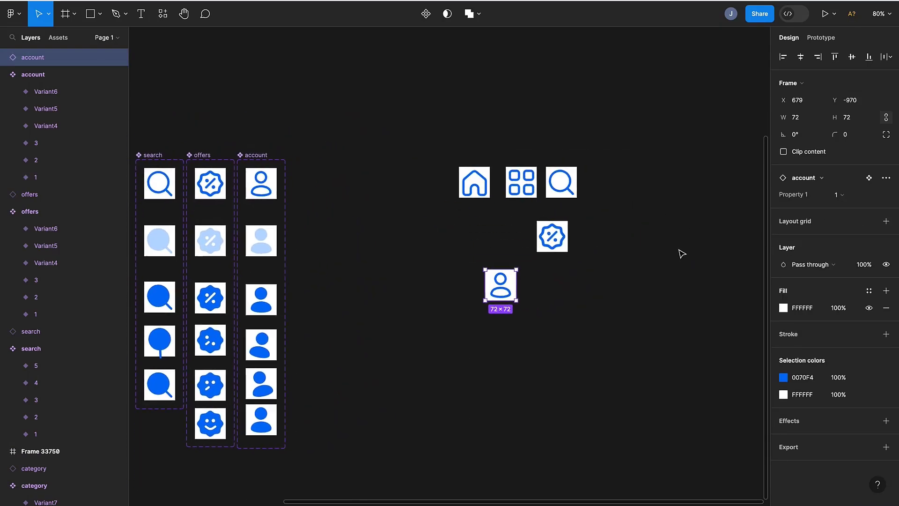
left_click(552, 243)
left_click_drag(551, 246, 611, 192)
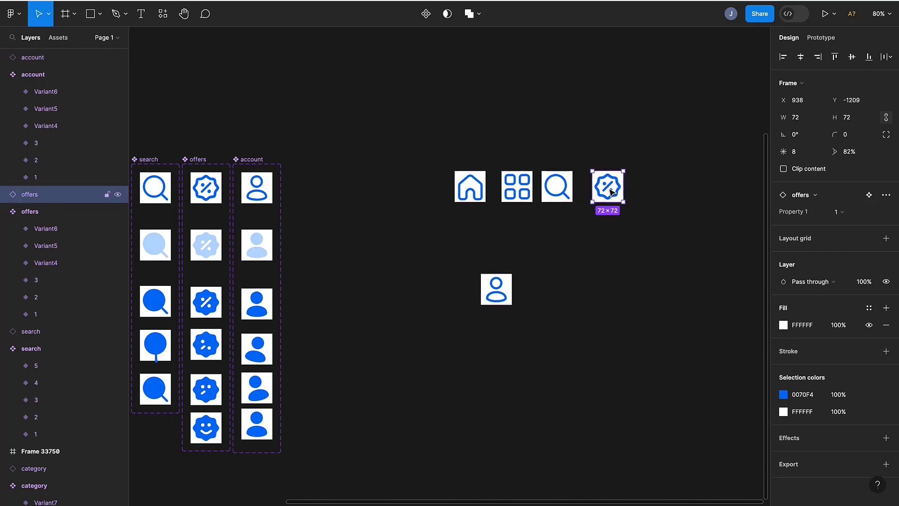
left_click_drag(498, 293, 662, 190)
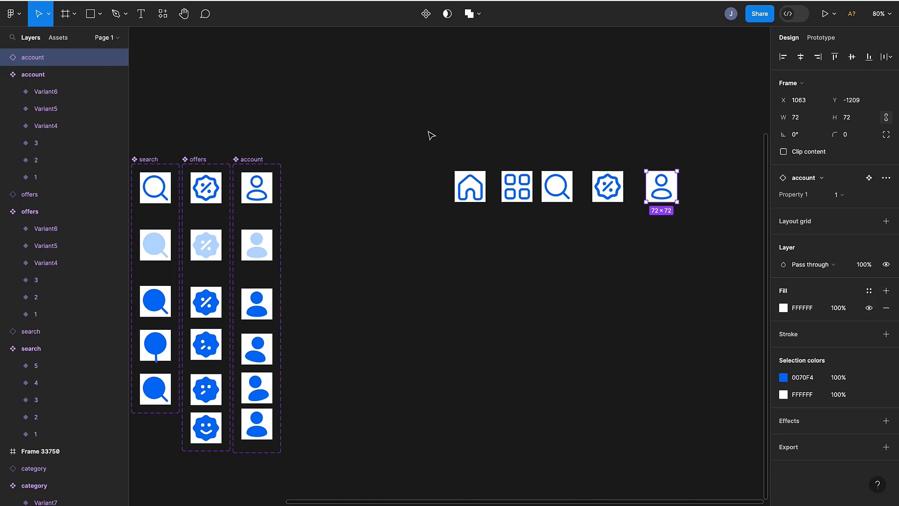
- Select the five icon instances and tidy them up into an evenly spaced row
left_click_drag(427, 130, 728, 290)
scroll(718, 295, "right", 4)
scroll(719, 295, "up", 1)
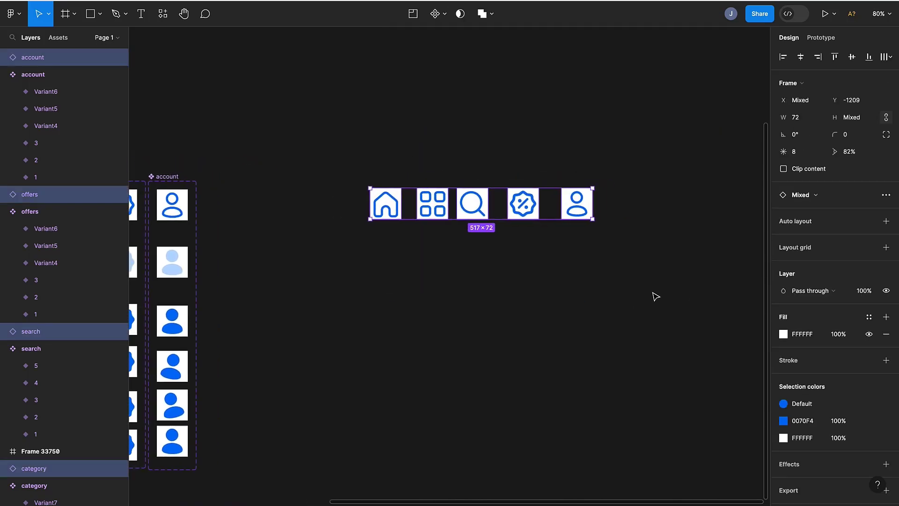
left_click(886, 57)
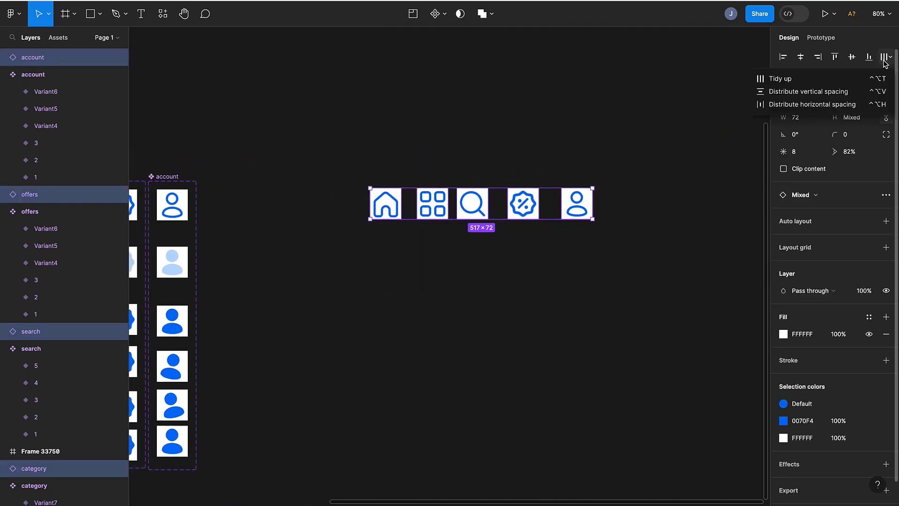
left_click(843, 79)
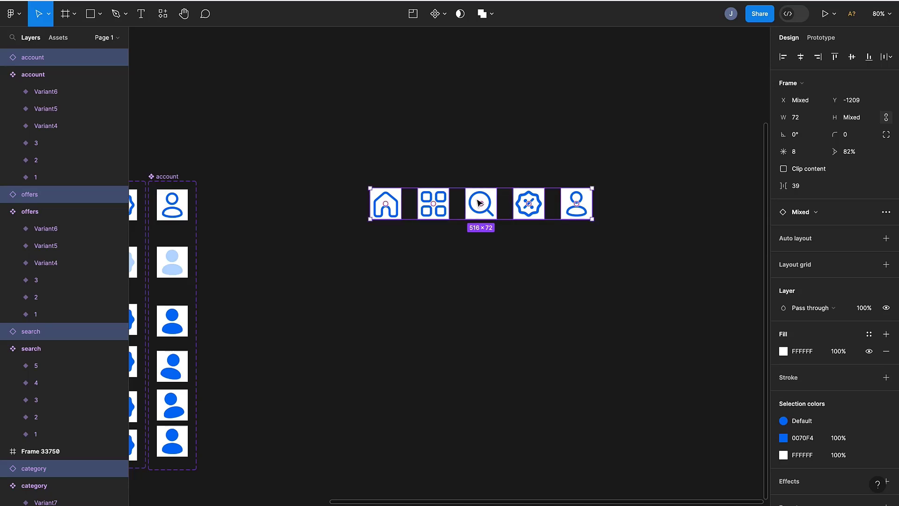
- Detach the five icon instances in the row from their components
scroll(478, 201, "down", 2)
scroll(476, 197, "left", 2)
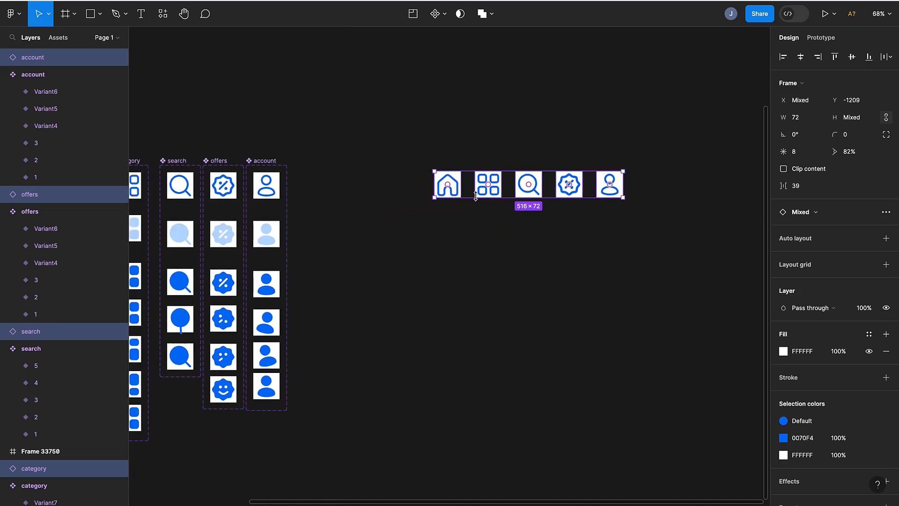
scroll(476, 196, "left", 4)
scroll(475, 196, "down", 1)
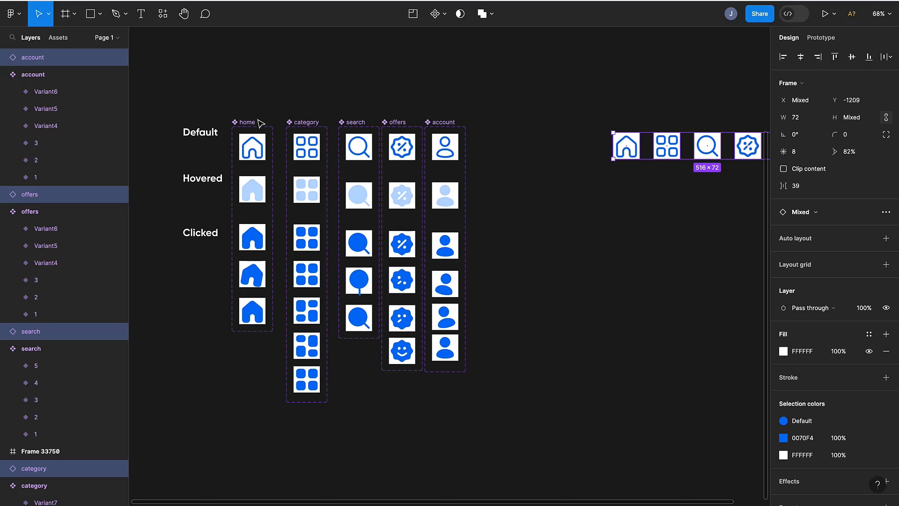
scroll(415, 358, "right", 4)
scroll(415, 358, "up", 1)
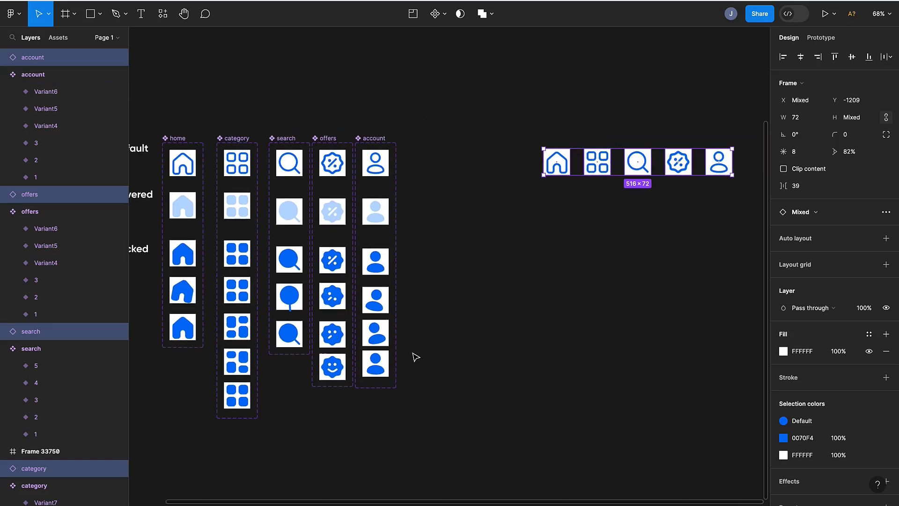
scroll(555, 386, "right", 1)
scroll(554, 386, "up", 1)
right_click(489, 268)
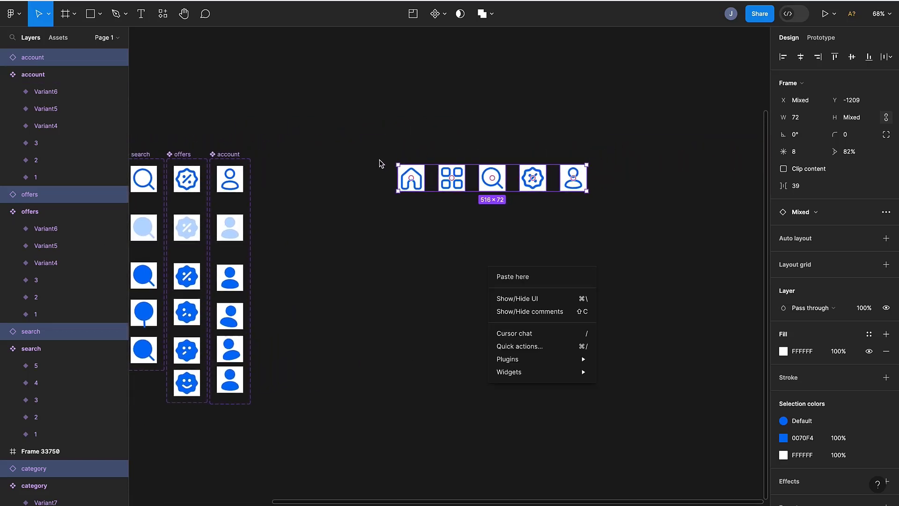
left_click(487, 180)
right_click(487, 178)
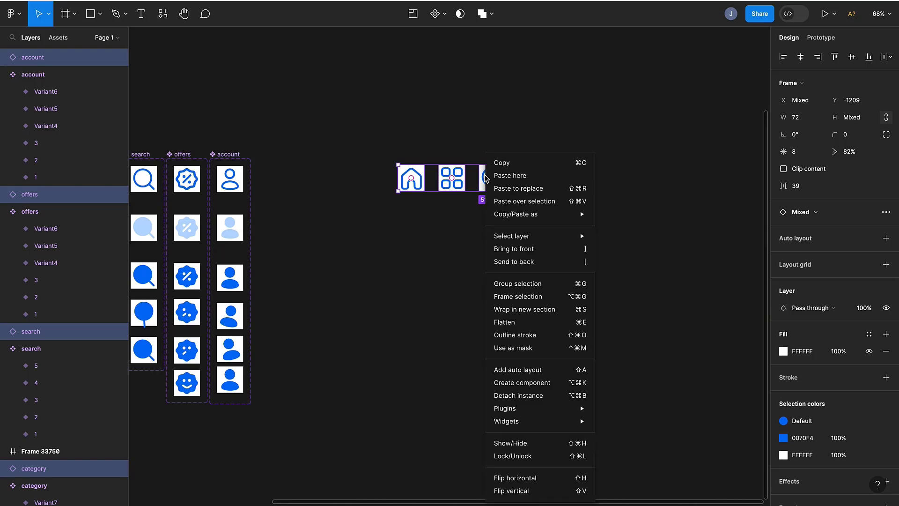
left_click(511, 396)
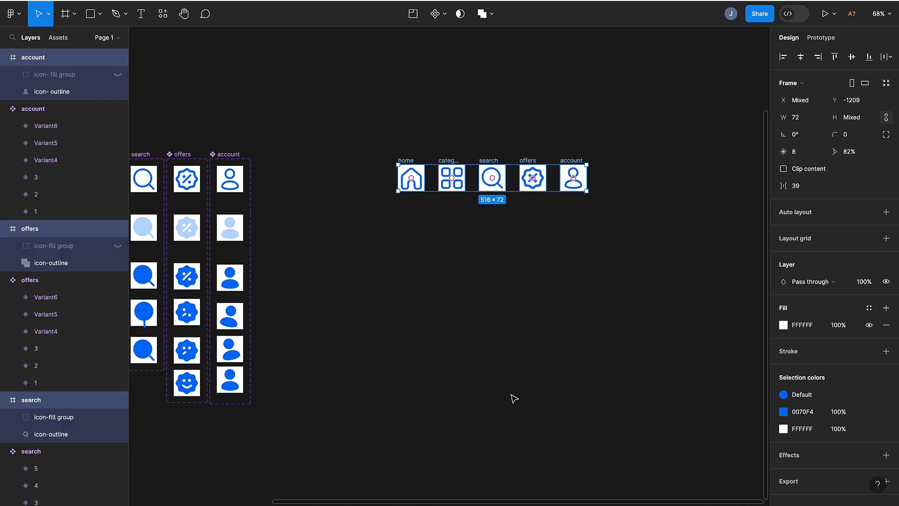
left_click(447, 260)
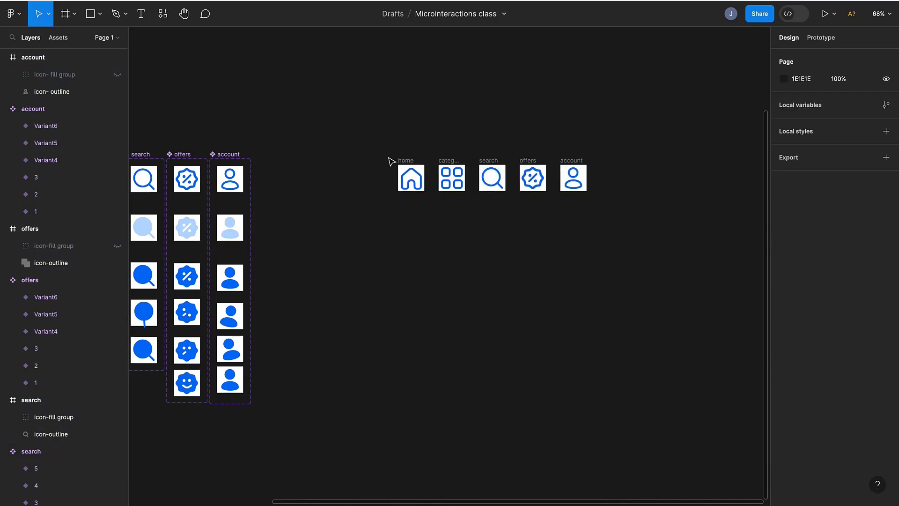
left_click(405, 174)
left_click_drag(361, 137, 653, 225)
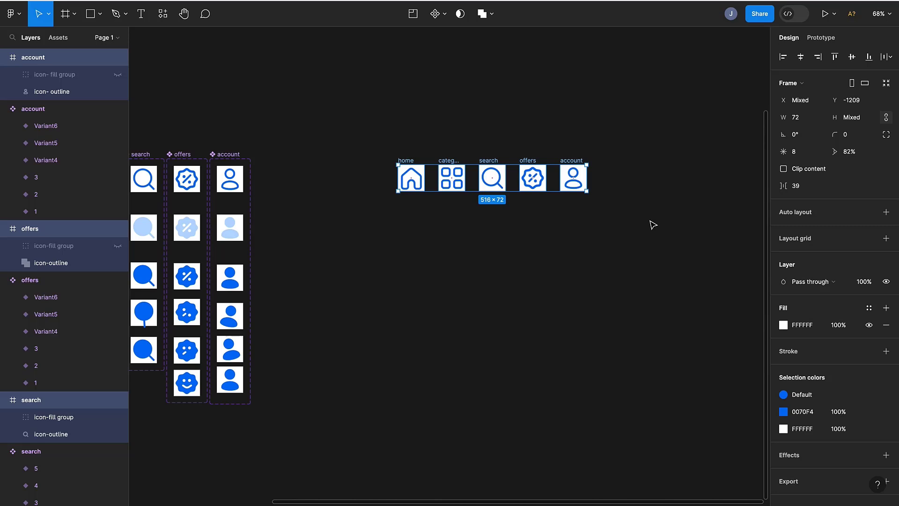
left_click(415, 224)
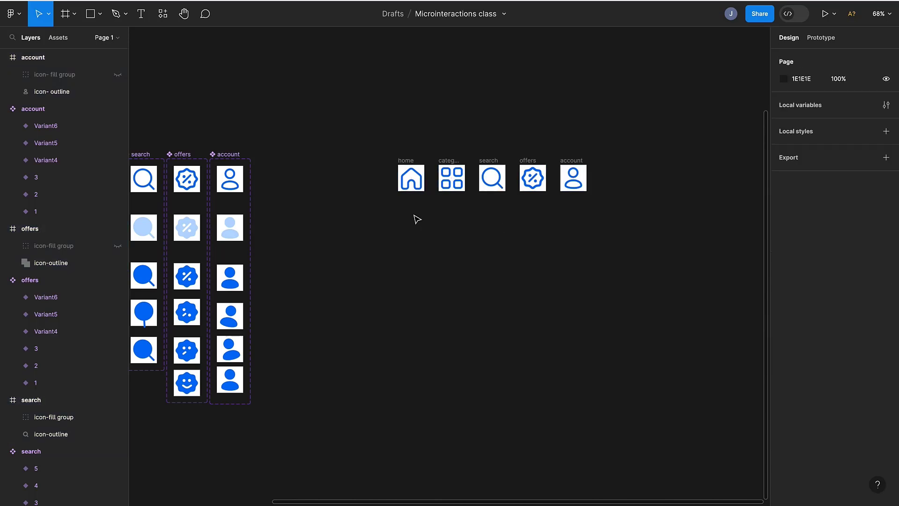
scroll(408, 173, "up", 5)
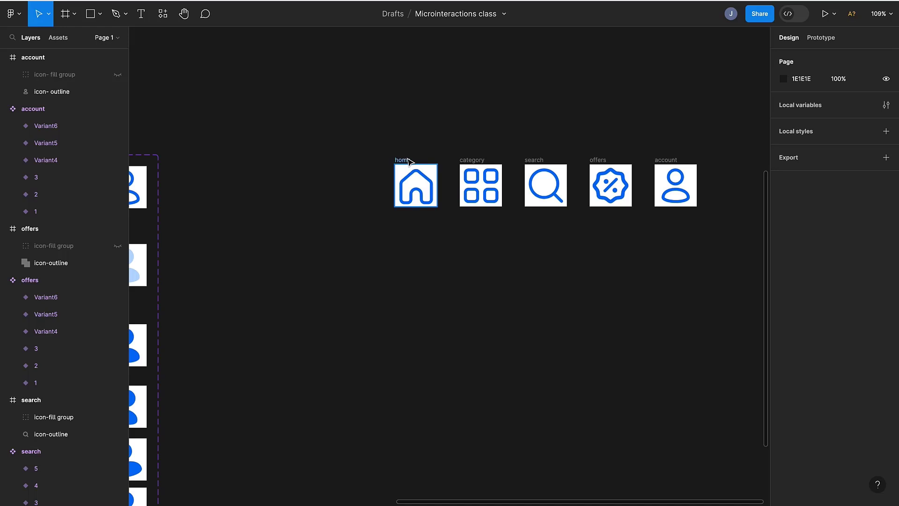
- Rename the detached home and category frames to "home (copy)" and "category (copy)"
left_click(409, 173)
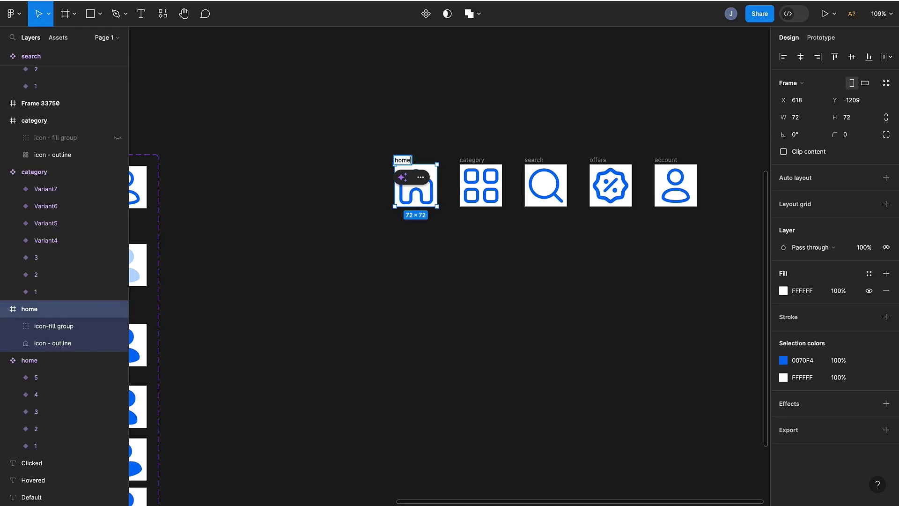
type("()")
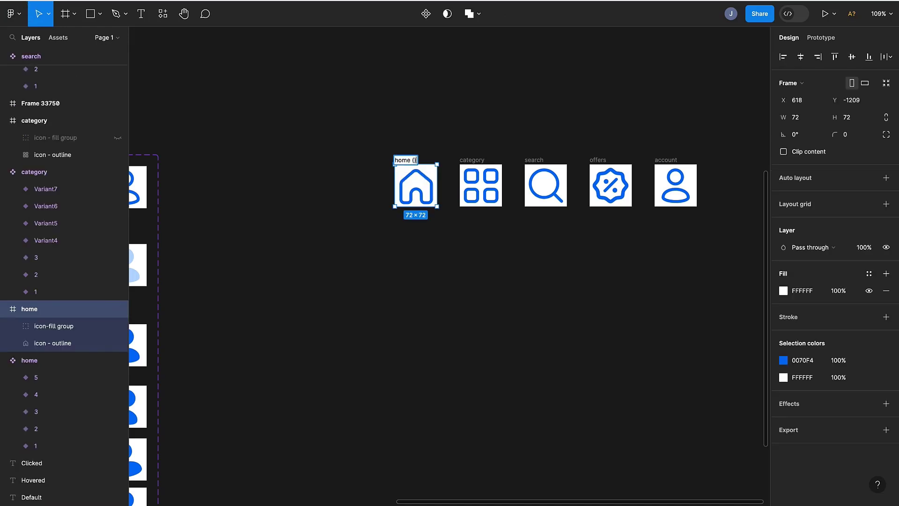
type("cop")
type("y")
left_click(467, 163)
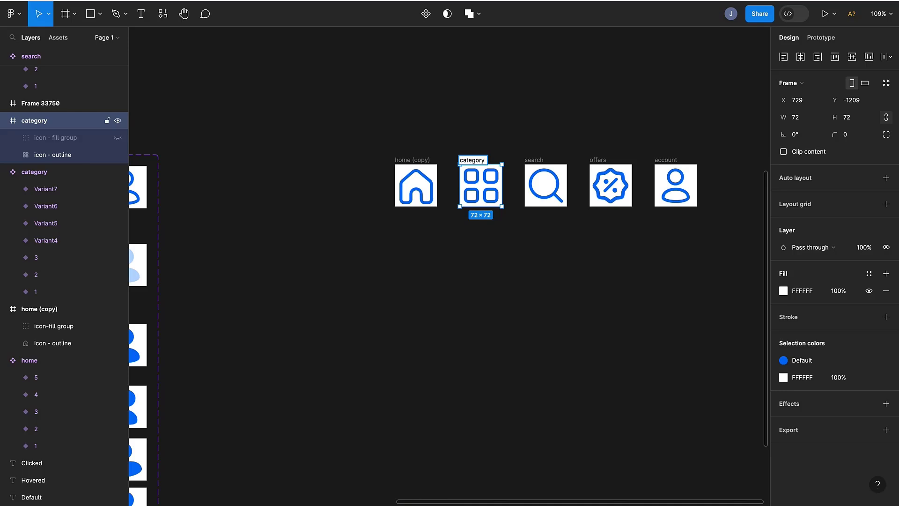
type("()")
type("co")
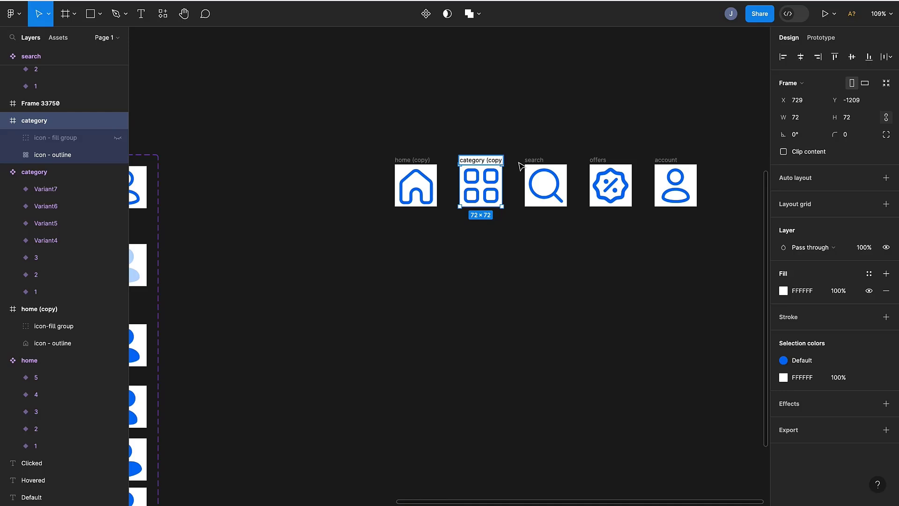
- Rename the detached search and offers frames to "search (copy)" and "offers (copy)"
left_click(533, 160)
double_click(534, 160)
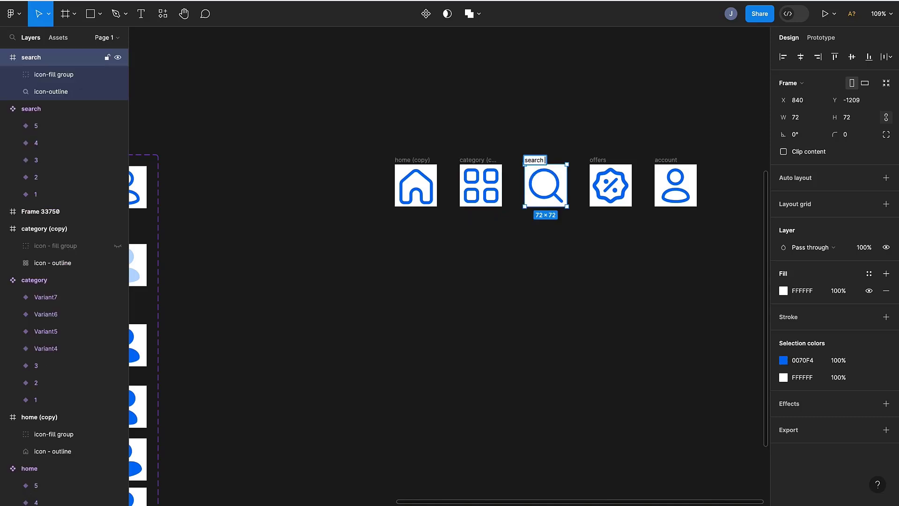
type("()")
key("Left")
type("copy")
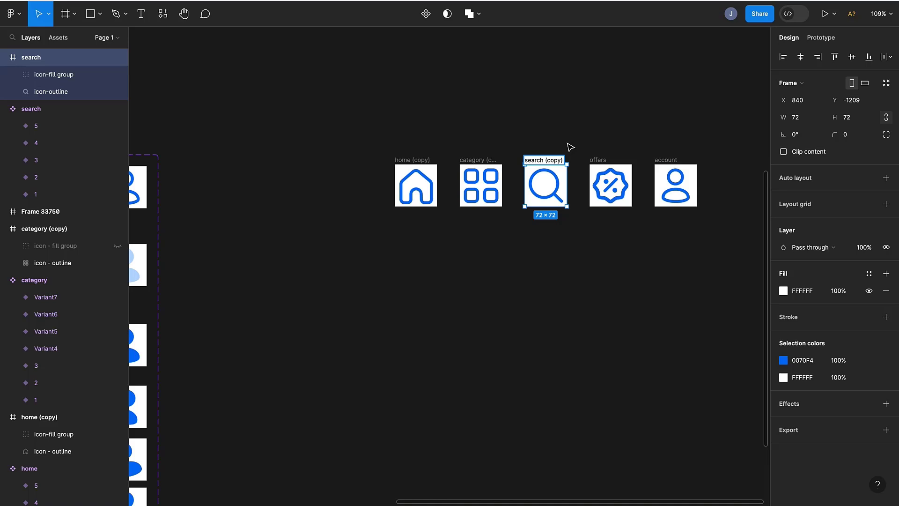
double_click(599, 159)
key("Right")
type("()")
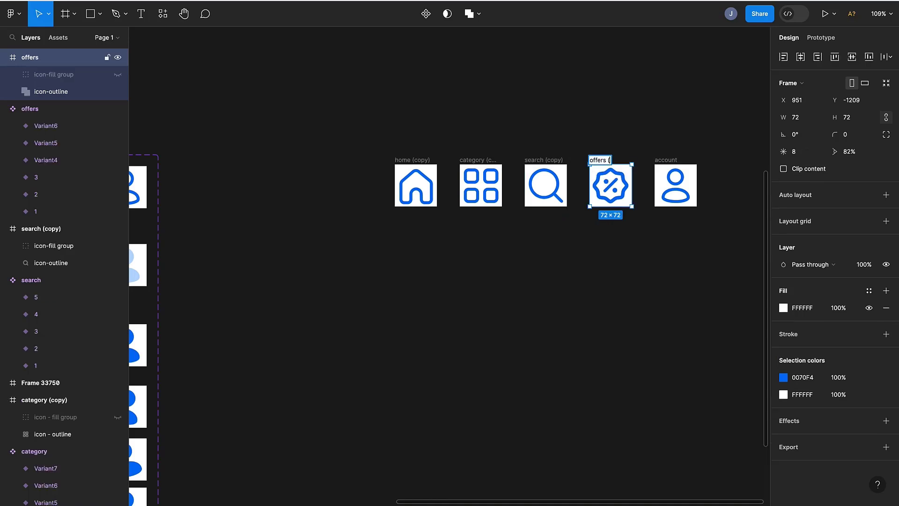
type("copy")
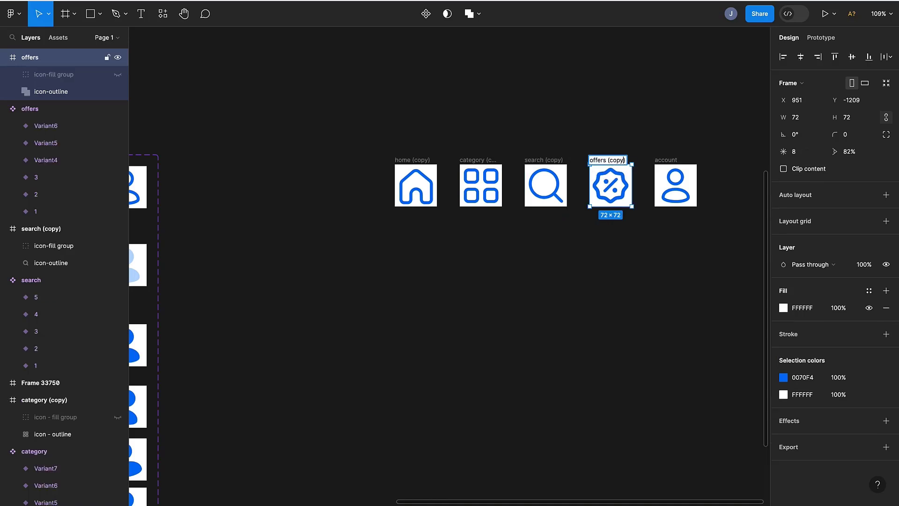
- Rename the detached account frame to "account (copy)"
double_click(664, 160)
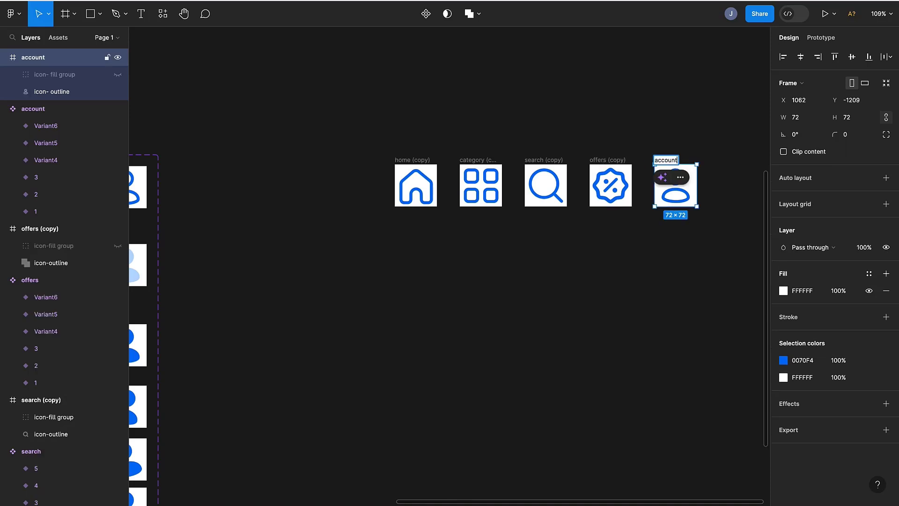
key("Right")
type("()")
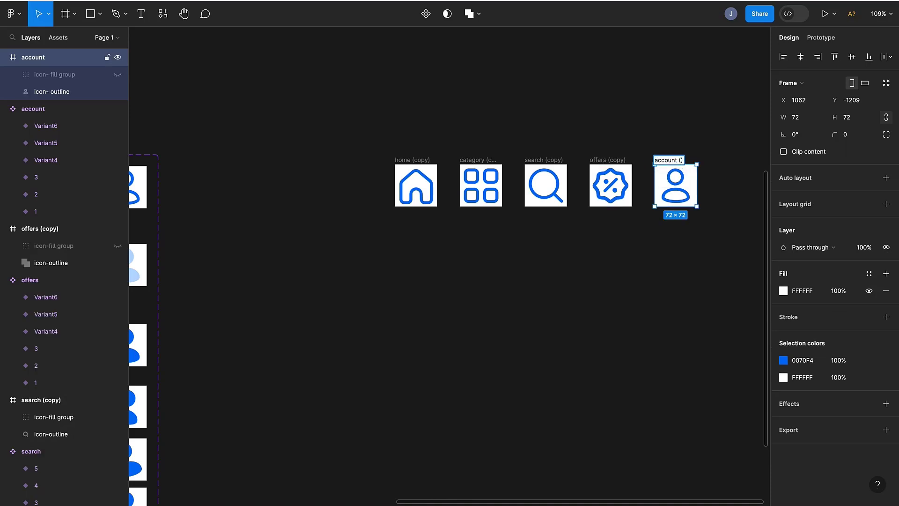
type("copy")
left_click(404, 293)
key("shift+1")
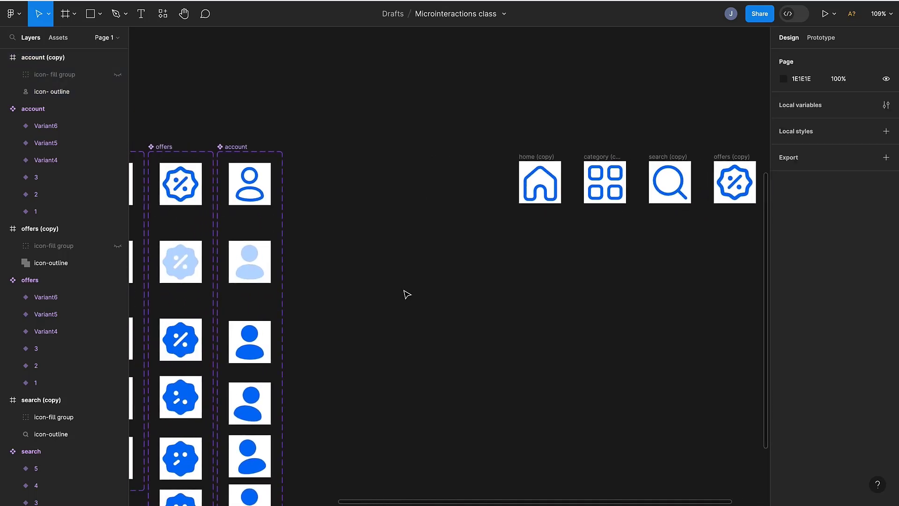
- Duplicate the Default label and place the copy left of the copied icon row, level with the icons
left_click(181, 225)
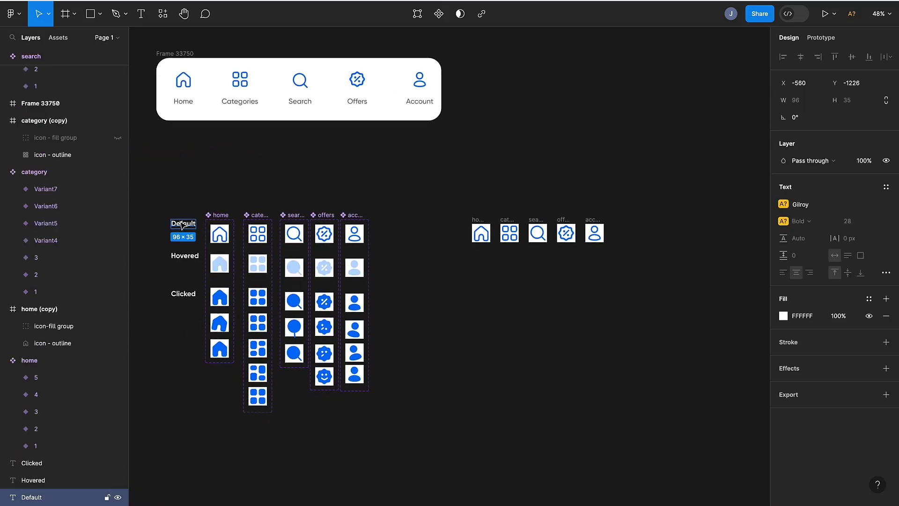
key("ctrl+d")
left_click_drag(182, 225, 432, 261)
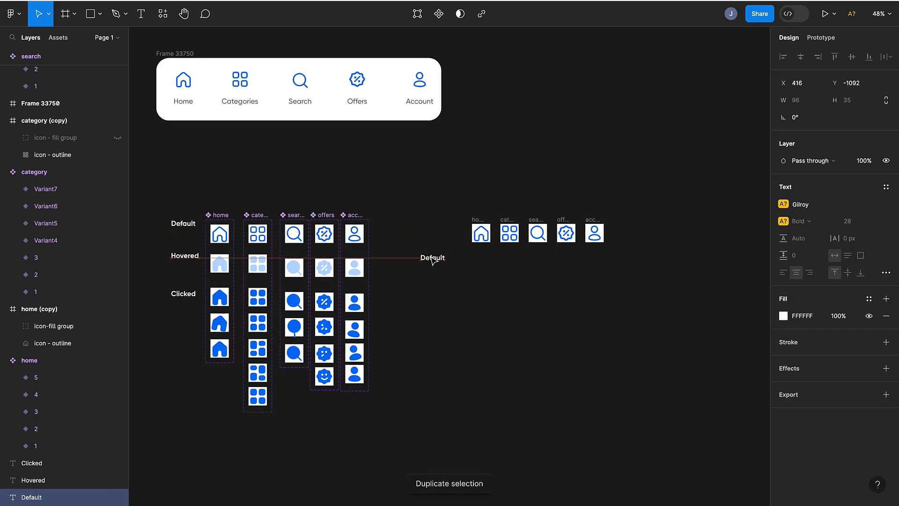
scroll(432, 260, "up", 6)
scroll(433, 262, "right", 5)
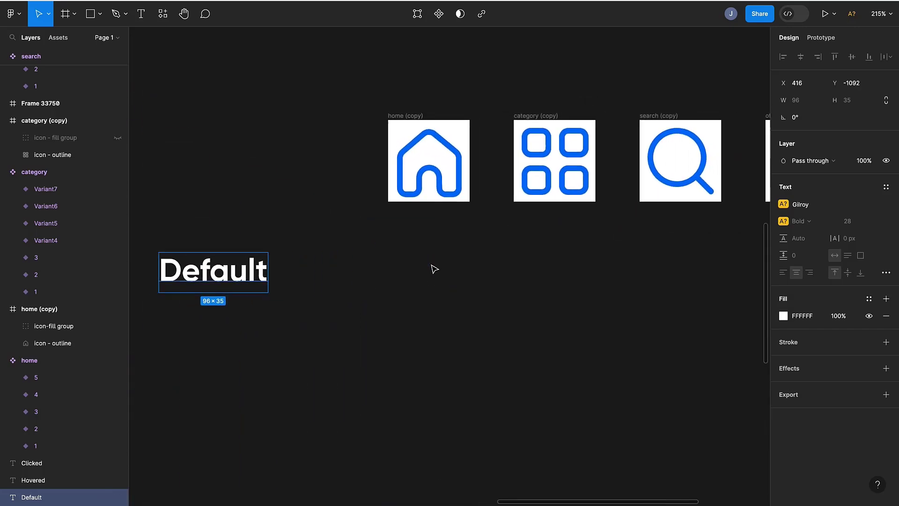
scroll(433, 268, "down", 3)
left_click_drag(307, 187, 309, 186)
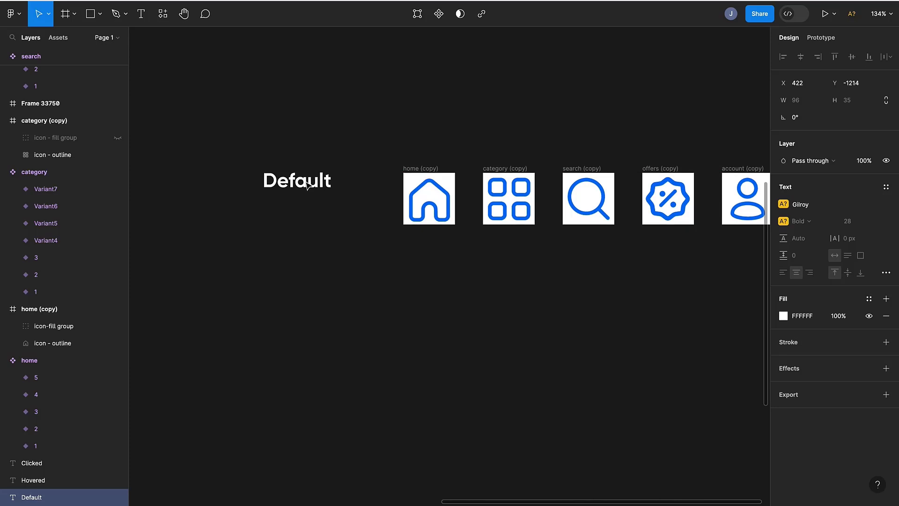
scroll(308, 187, "down", 5)
scroll(307, 186, "up", 5)
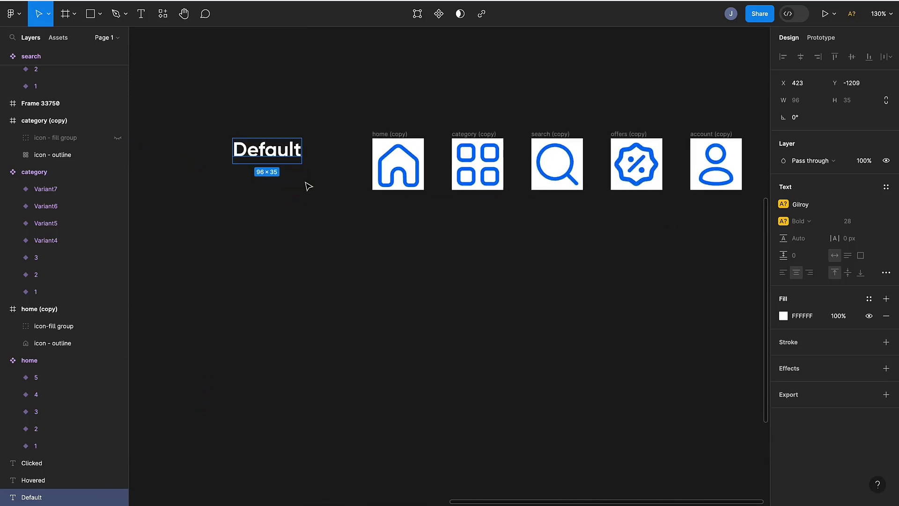
left_click_drag(282, 156, 282, 170)
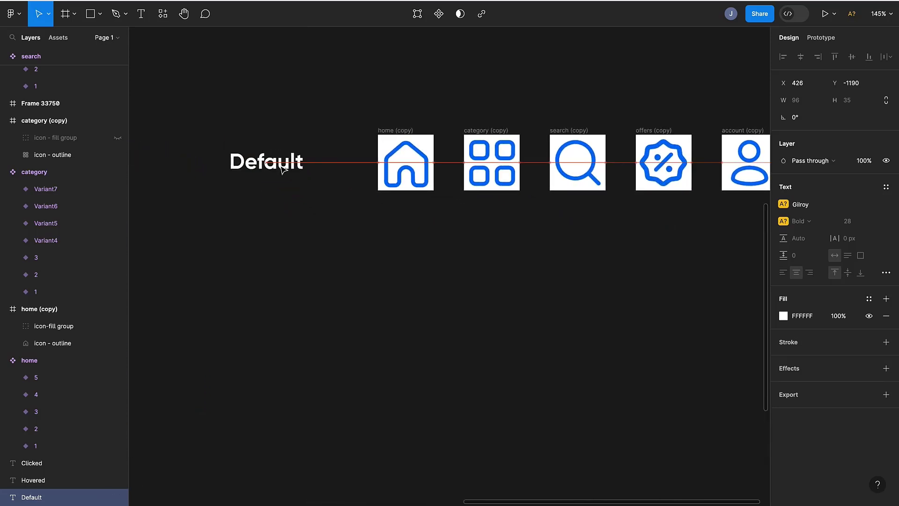
left_click(783, 208)
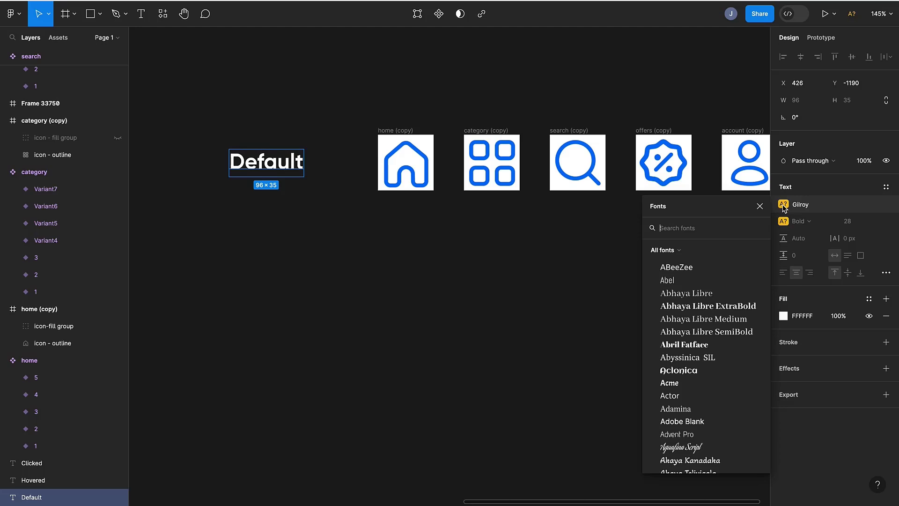
scroll(759, 281, "down", 4)
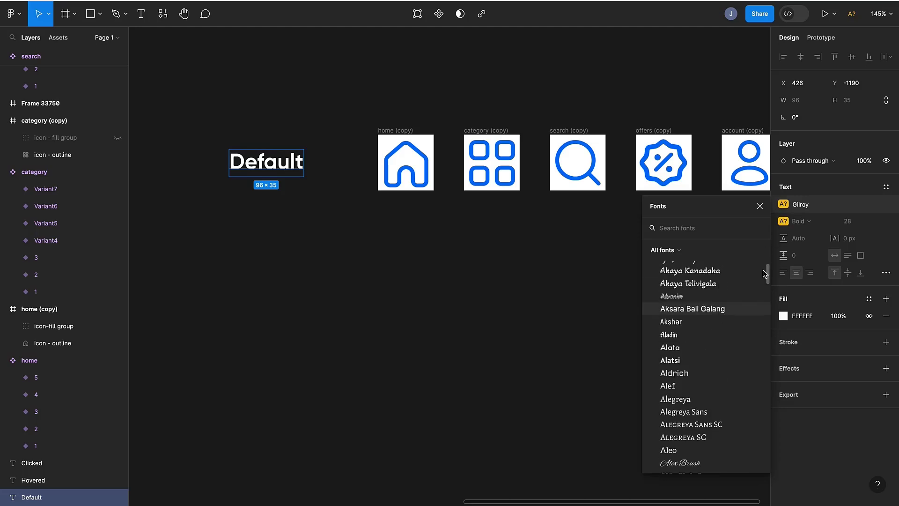
left_click(790, 207)
left_click(789, 207)
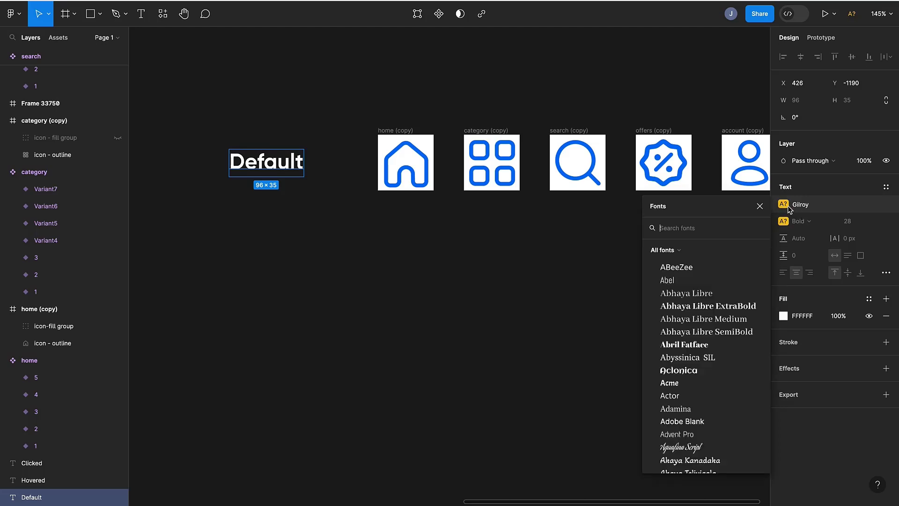
- Replace the label's missing Gilroy Bold and Gilroy Medium fonts with Poppins
double_click(291, 165)
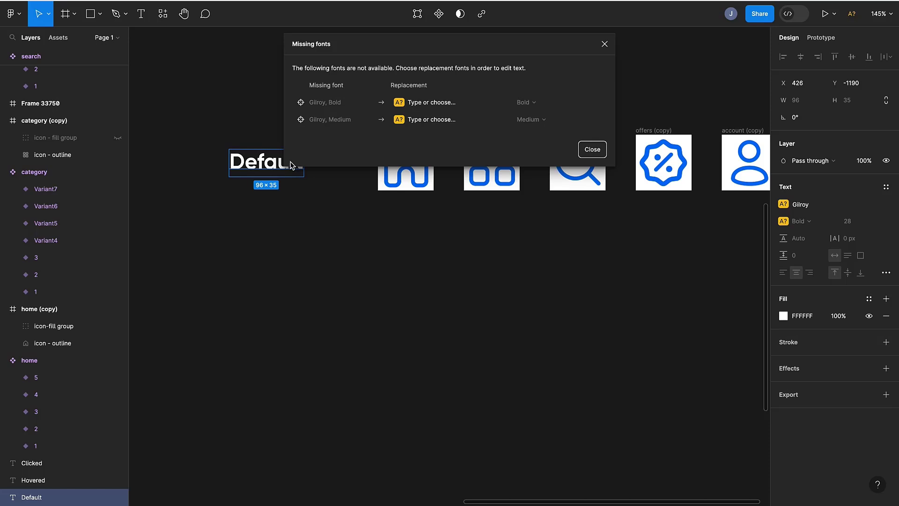
left_click(446, 104)
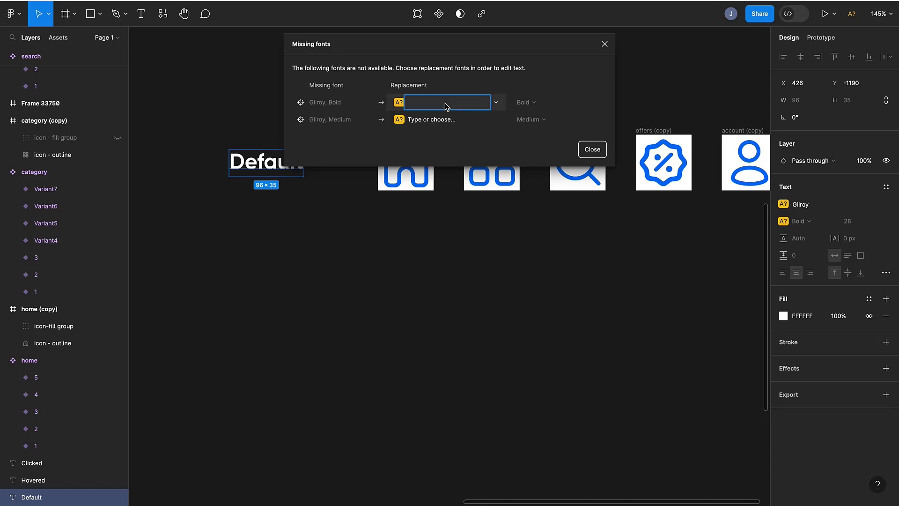
type("Poppins")
key("Return")
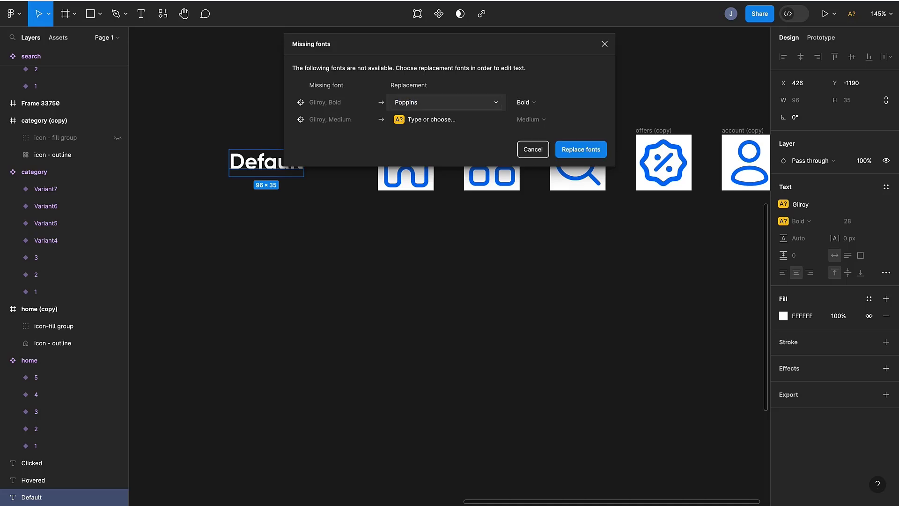
left_click(451, 122)
type("Poppins")
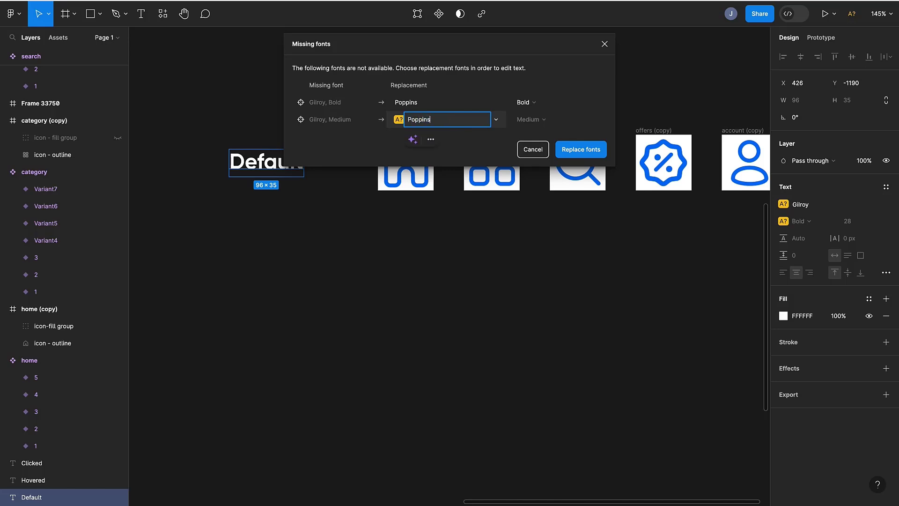
key("Return")
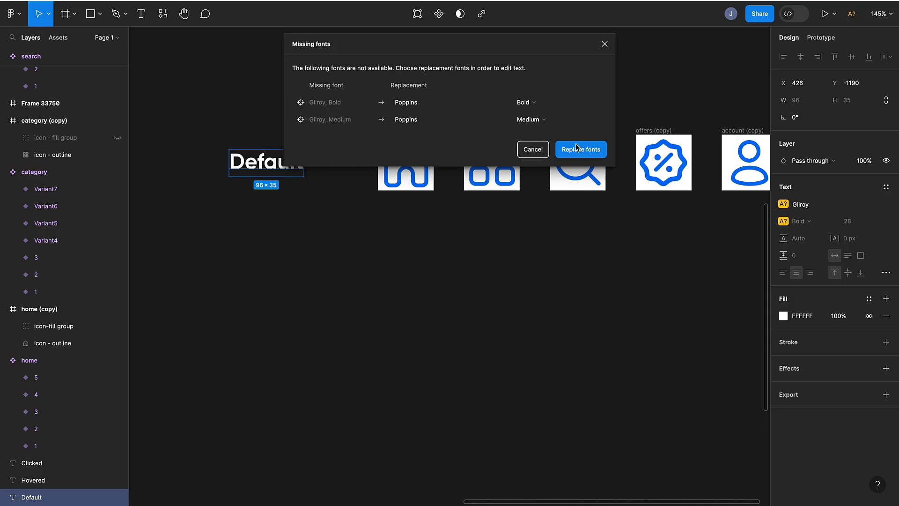
left_click(576, 148)
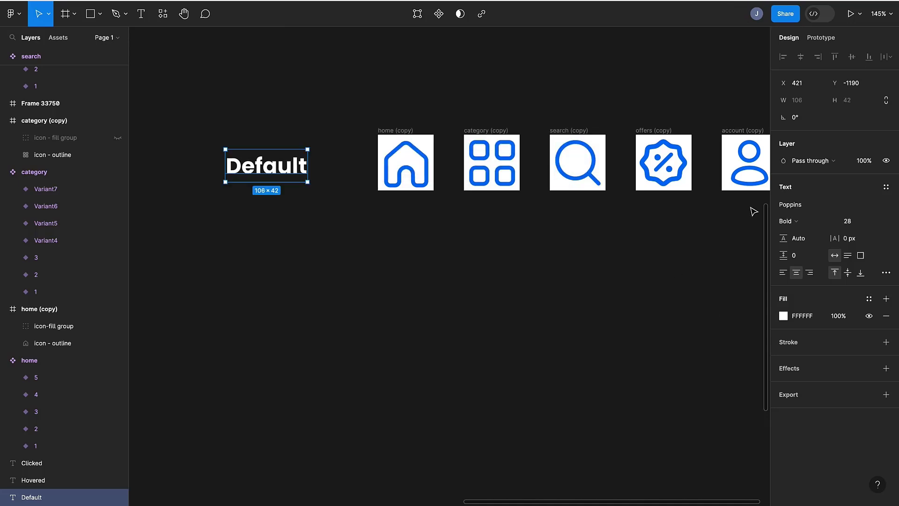
- Set the Default label's font weight to SemiBold
left_click(788, 221)
left_click(796, 207)
left_click(404, 313)
scroll(402, 315, "right", 1)
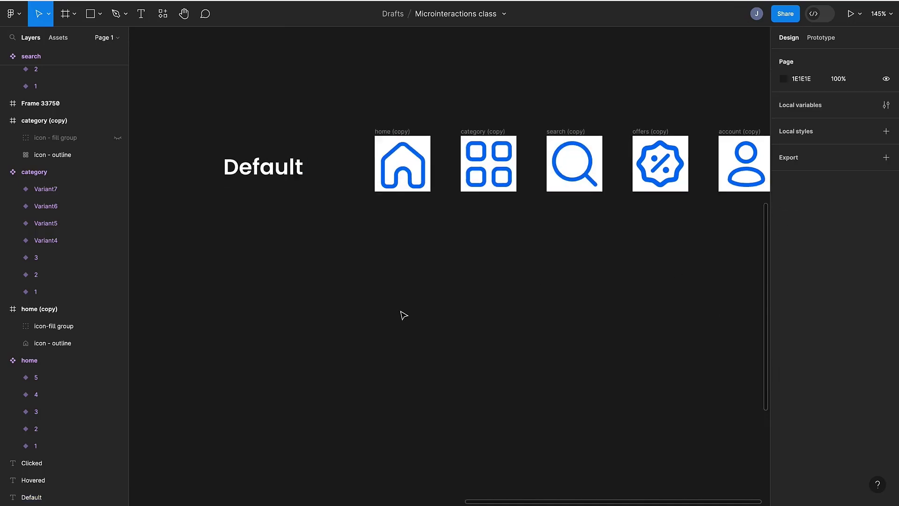
scroll(255, 286, "down", 1)
- Select the five copied icon frames and set the spacing between them to 100
left_click(234, 140)
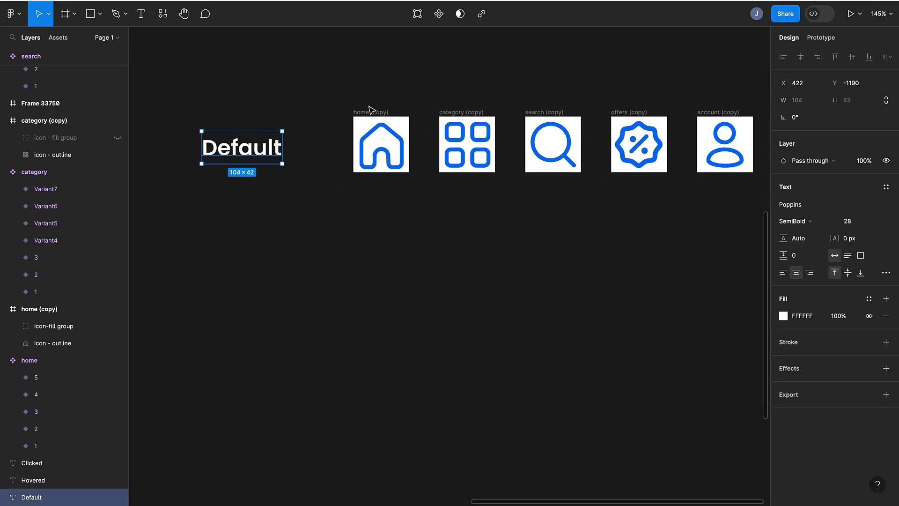
left_click(370, 111)
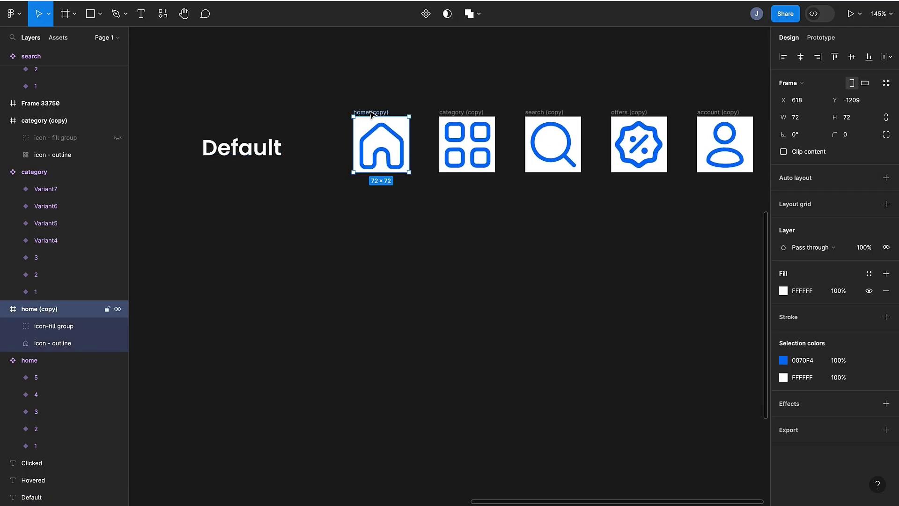
scroll(333, 101, "right", 1)
left_click_drag(329, 94, 847, 180)
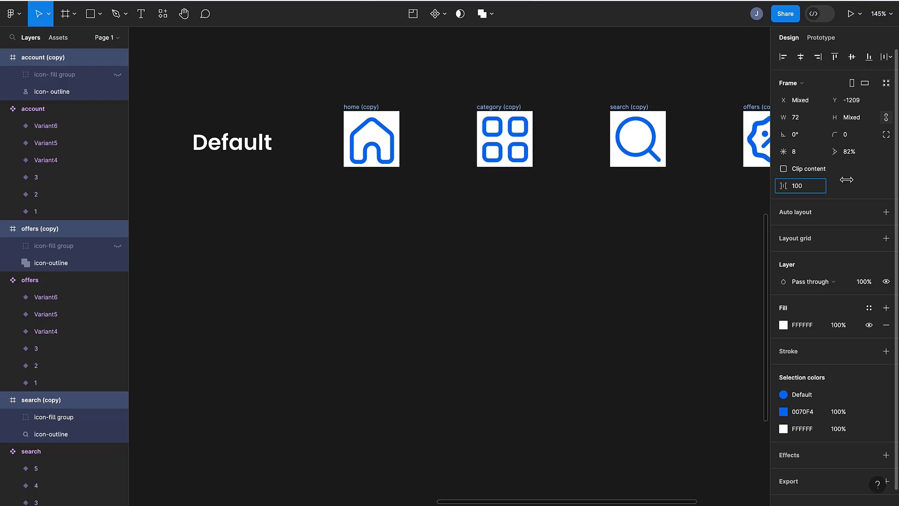
left_click(275, 255)
scroll(267, 167, "left", 3)
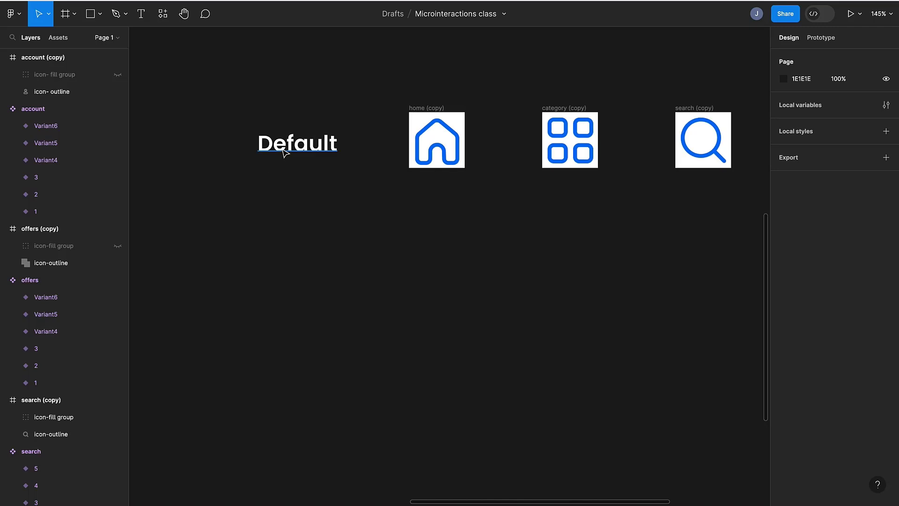
- Duplicate the Default label and move the copy below the original
left_click(284, 153)
left_click_drag(284, 153, 287, 224)
key("ctrl+d")
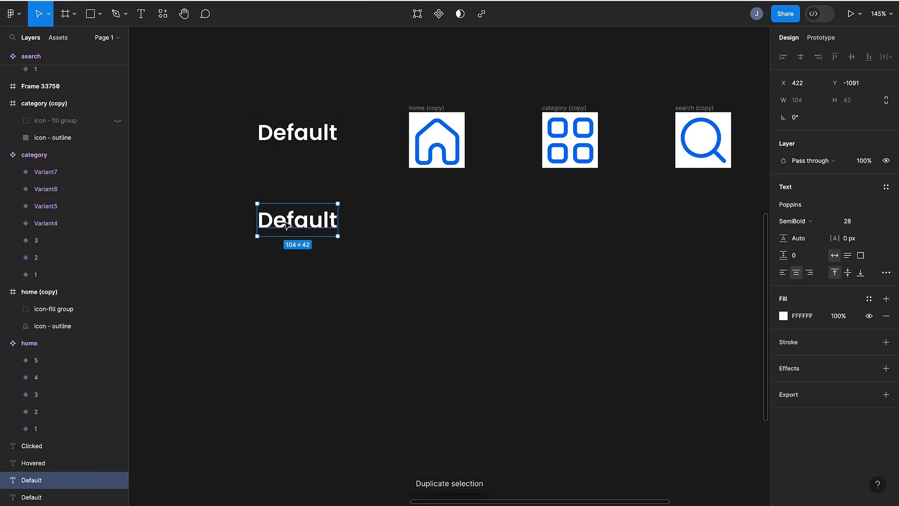
double_click(292, 227)
type("H")
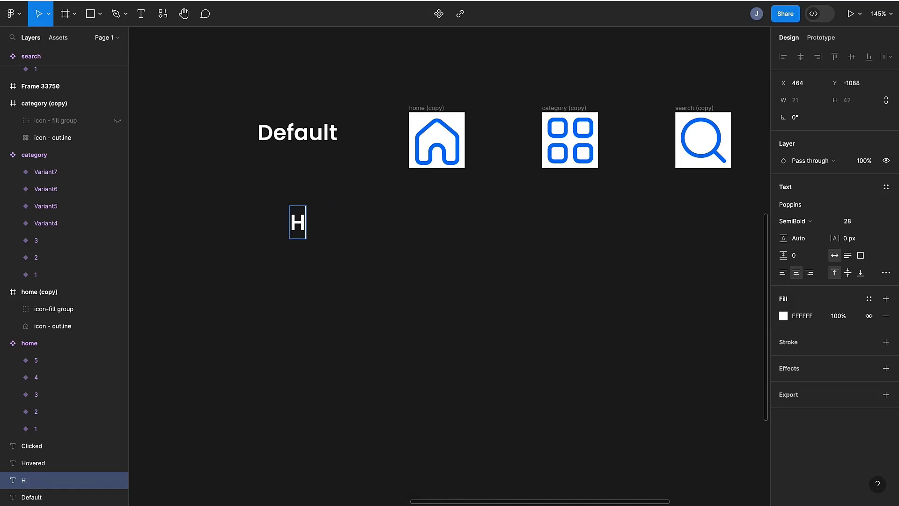
type("ove")
key("ctrl+z")
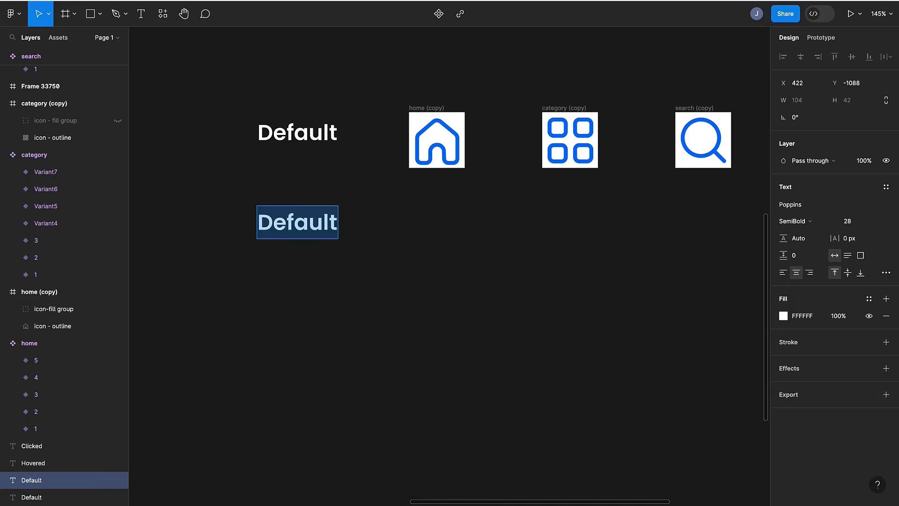
key("Escape")
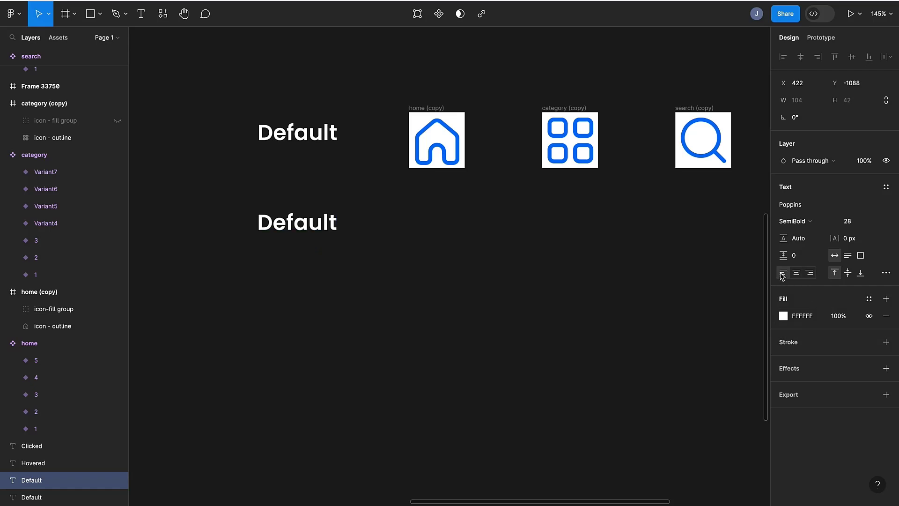
- Change the copied label's text to Hovered
double_click(289, 228)
type("Hovered")
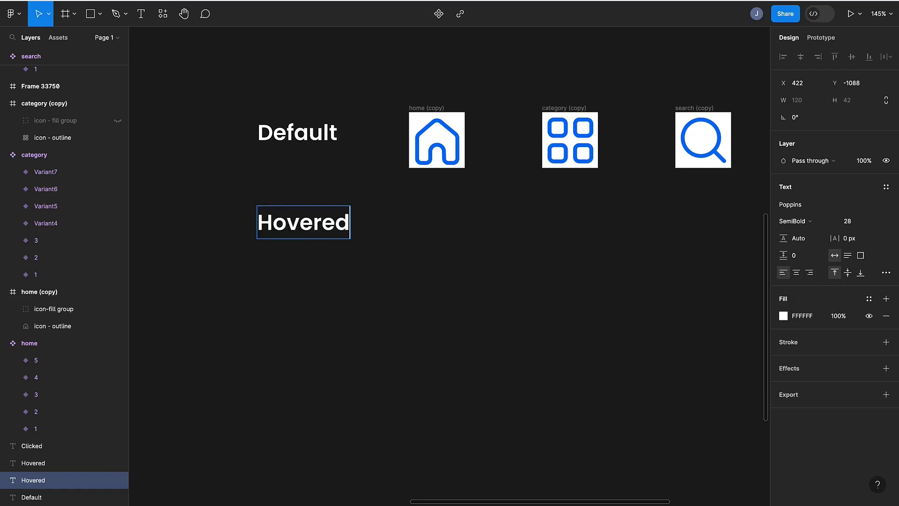
key("Return")
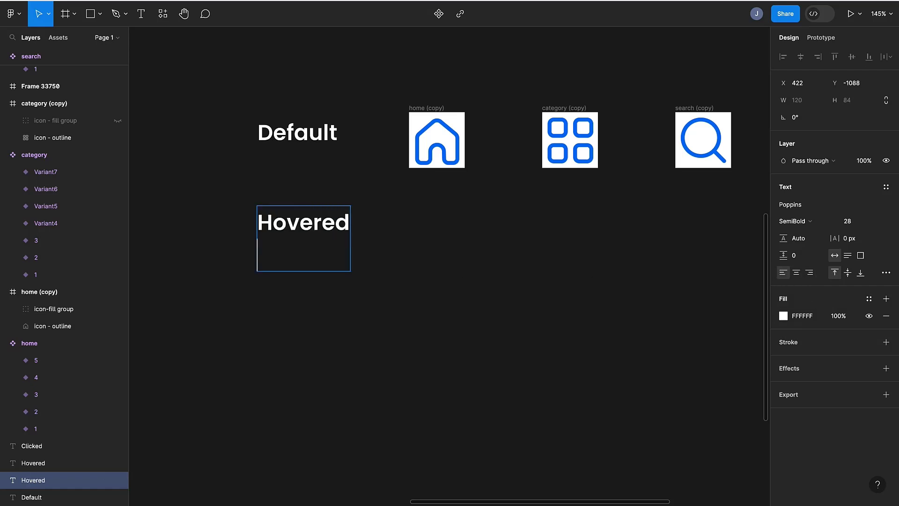
key("BackSpace")
key("Escape")
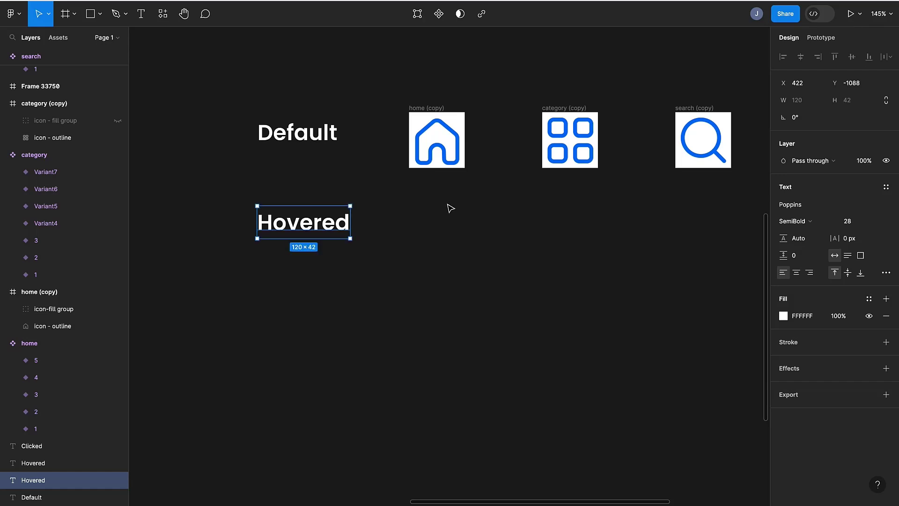
left_click(423, 108)
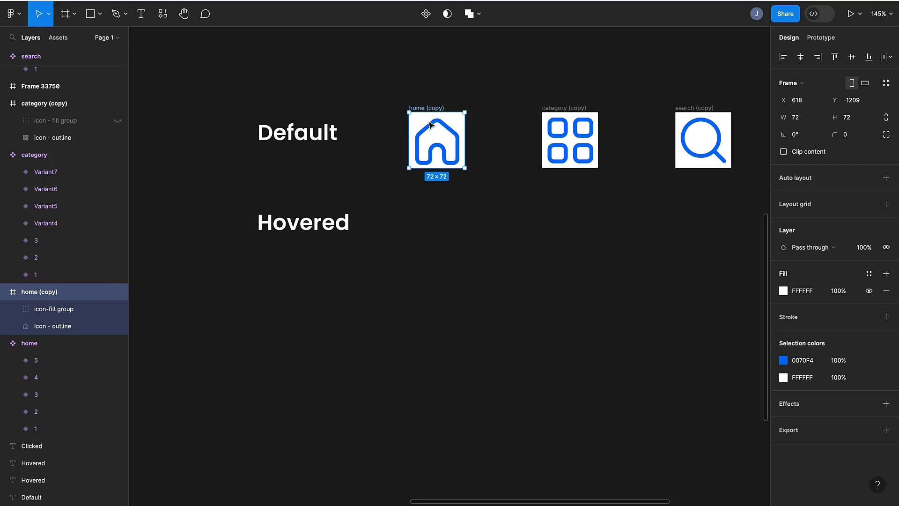
left_click_drag(427, 133, 424, 211, "alt")
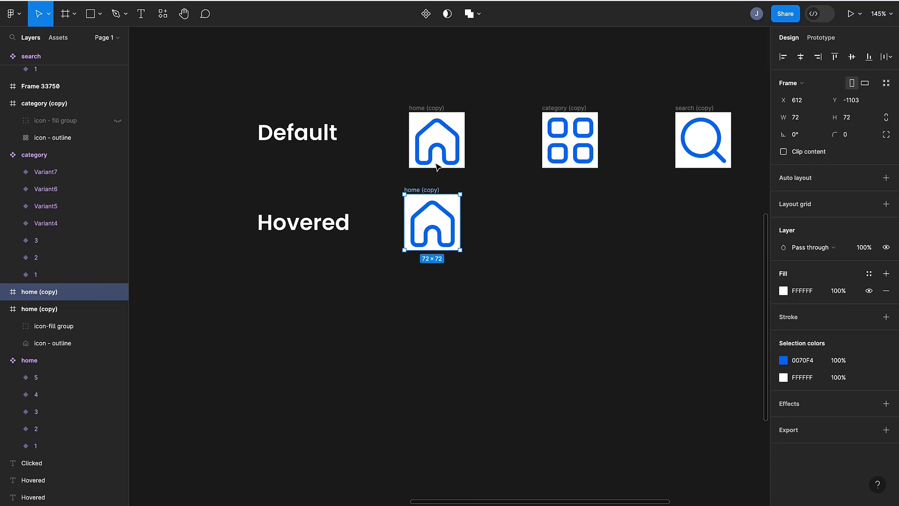
key("Delete")
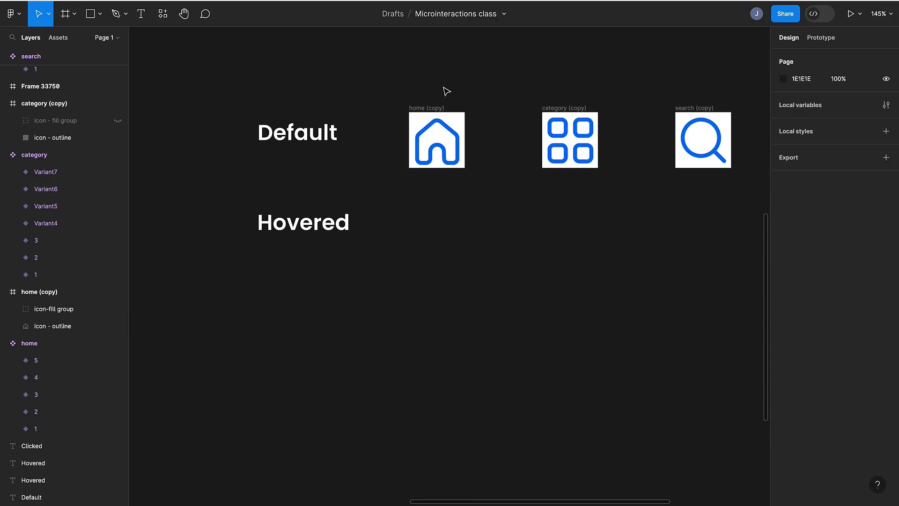
- Rename the home copy frame to "home (copy)/ 1"
double_click(430, 107)
key("Right")
type("/")
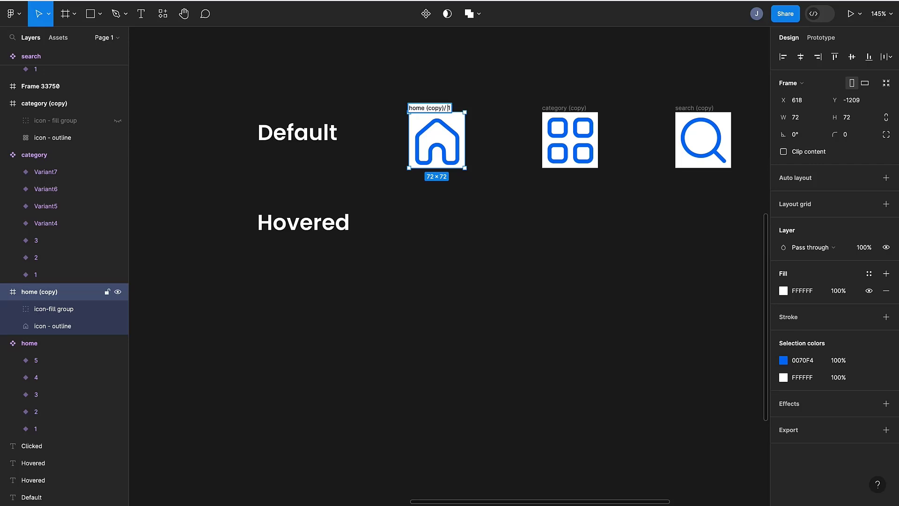
key("Return")
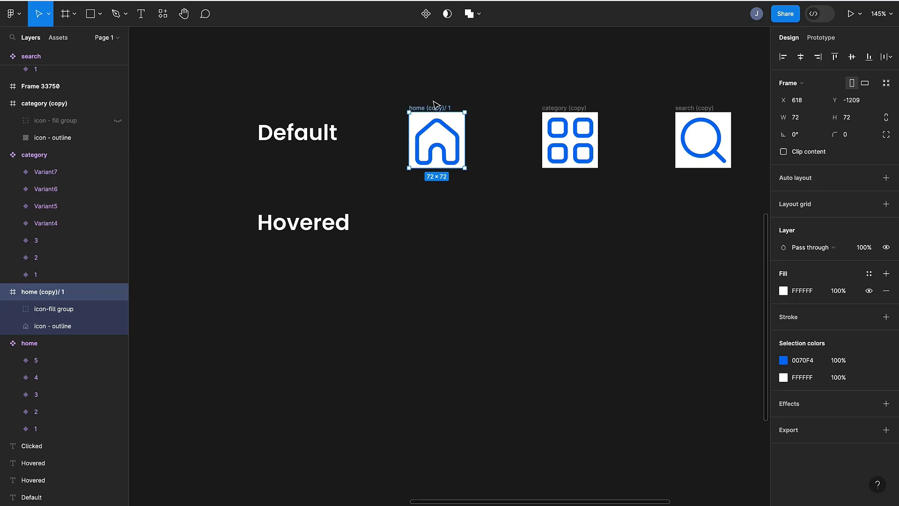
- Duplicate the home icon frame into the Hovered row beside its label
left_click_drag(436, 114, 436, 204)
left_click(516, 228)
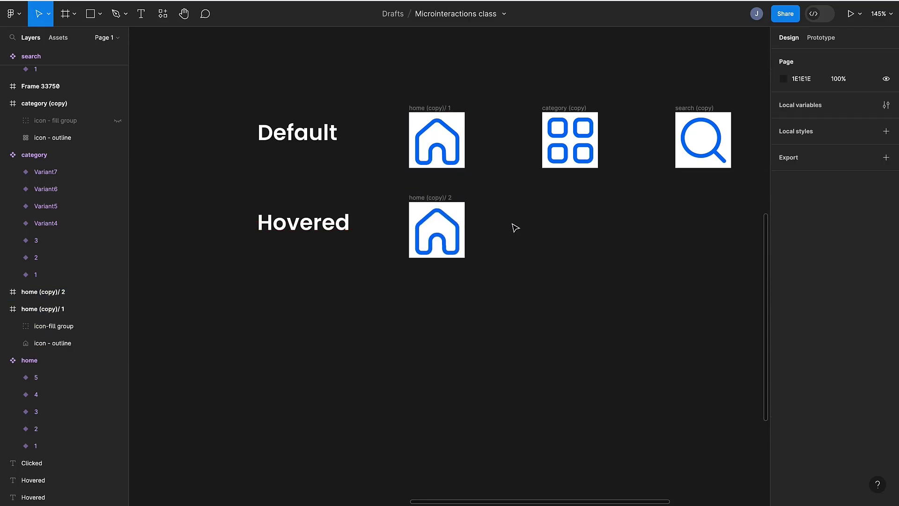
scroll(505, 220, "right", 2)
scroll(468, 206, "down", 3)
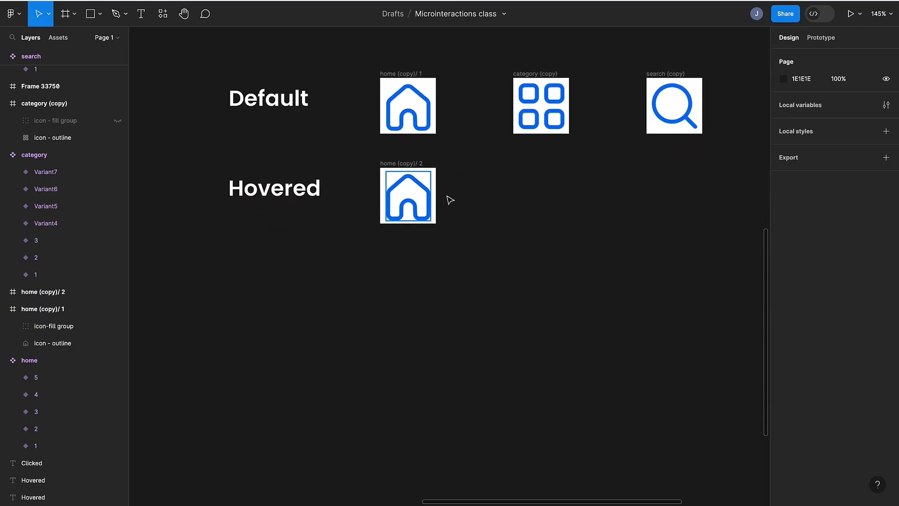
- In the hovered home frame, hide the outline icon and show the fill icon layer
left_click(407, 164)
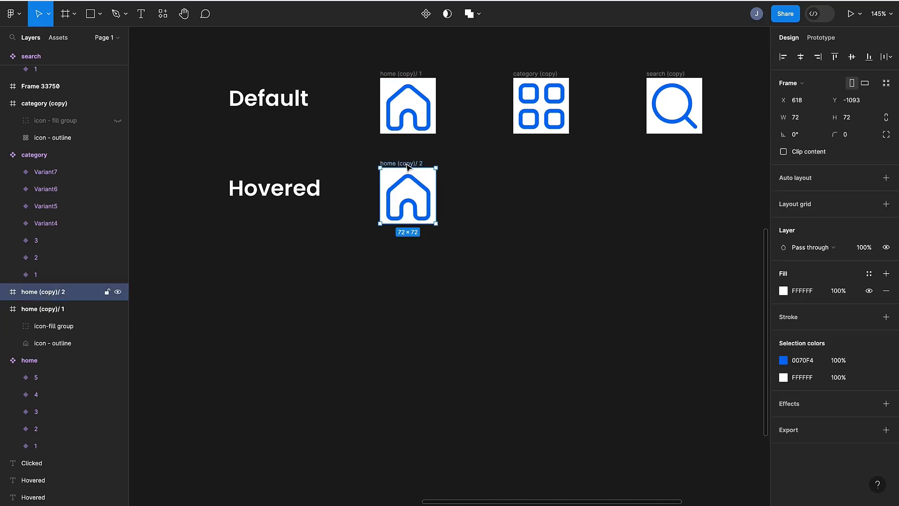
left_click(405, 192)
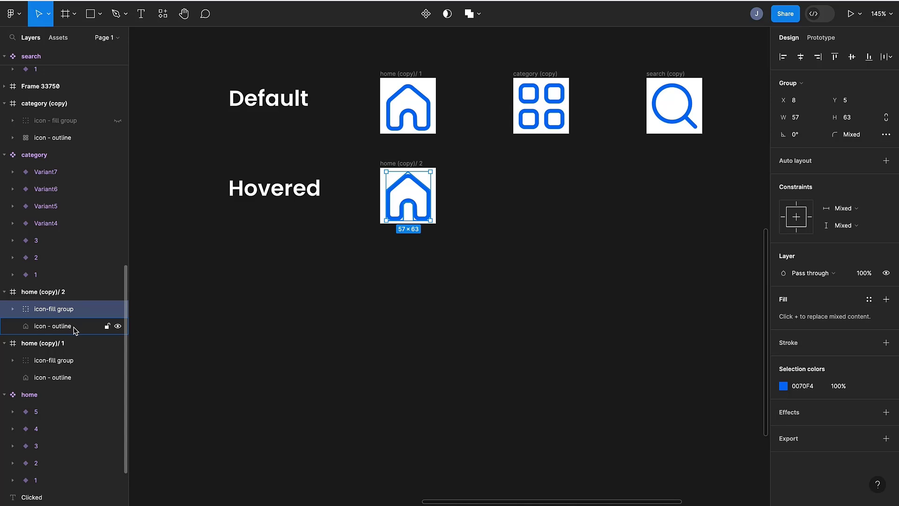
left_click(118, 326)
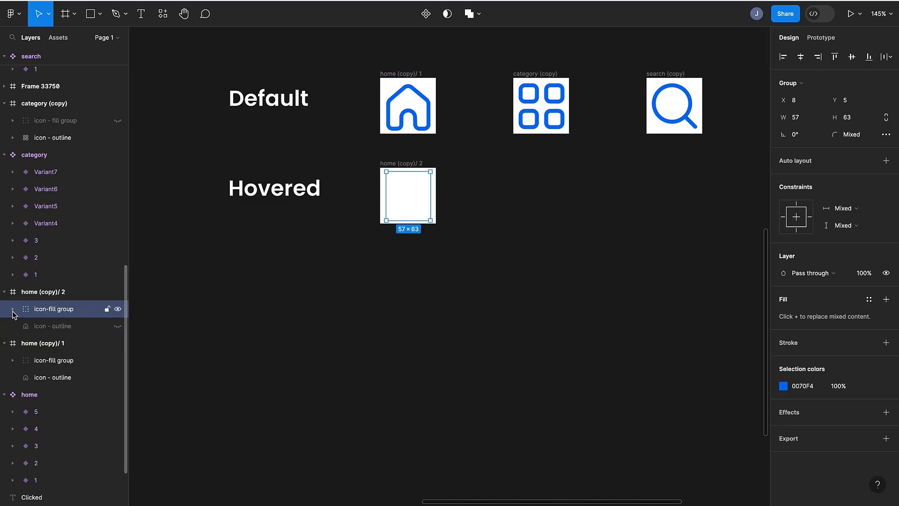
left_click(14, 309)
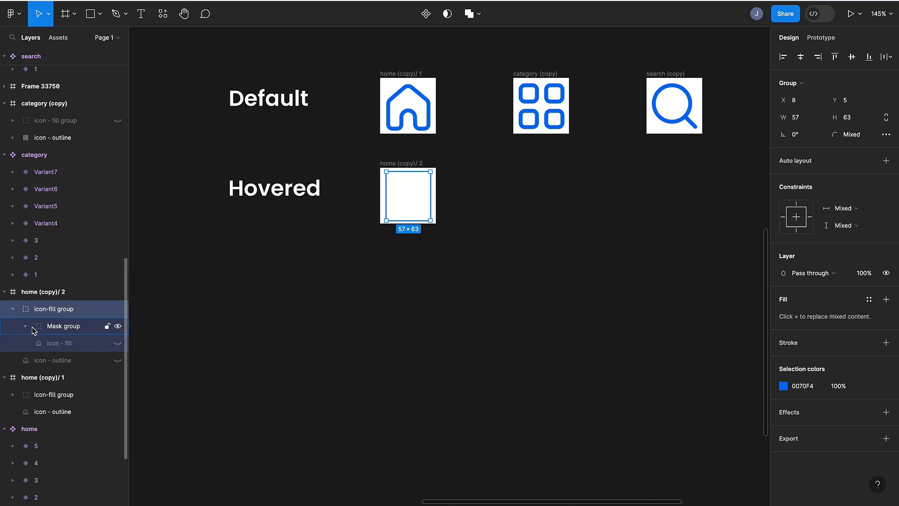
left_click(75, 345)
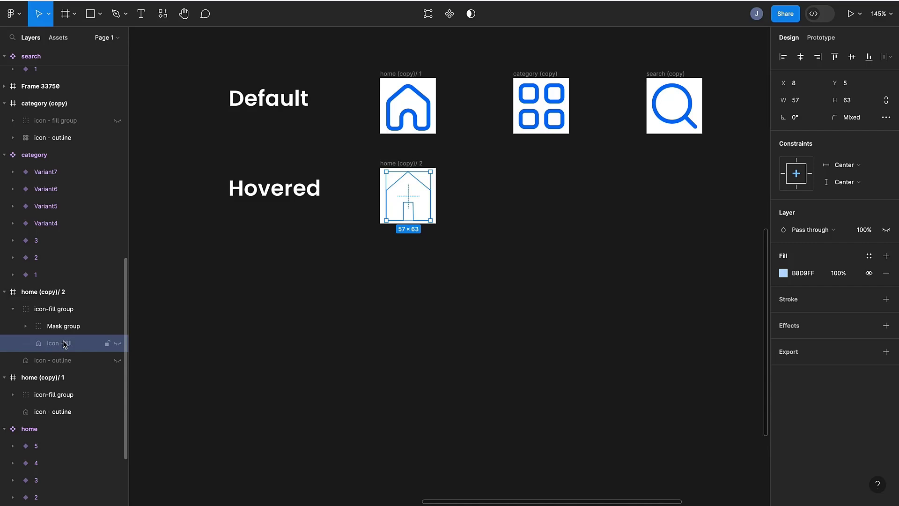
left_click(118, 344)
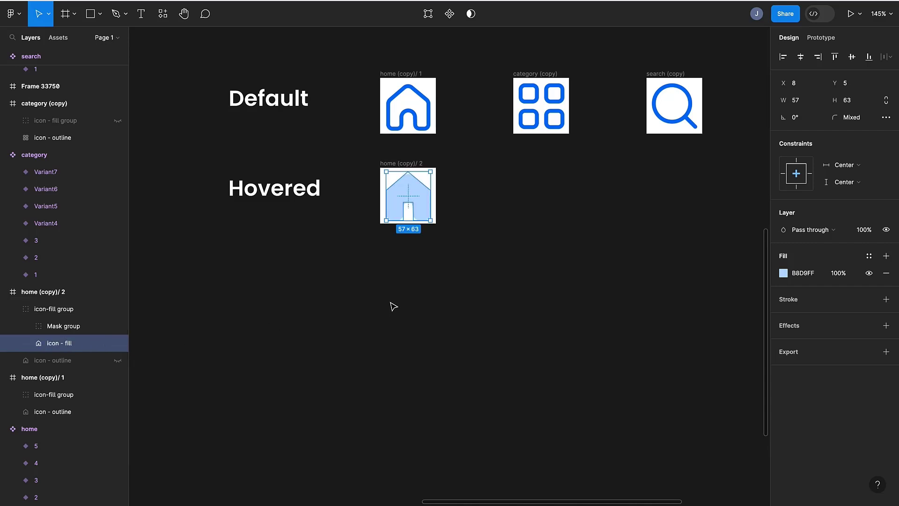
left_click(450, 292)
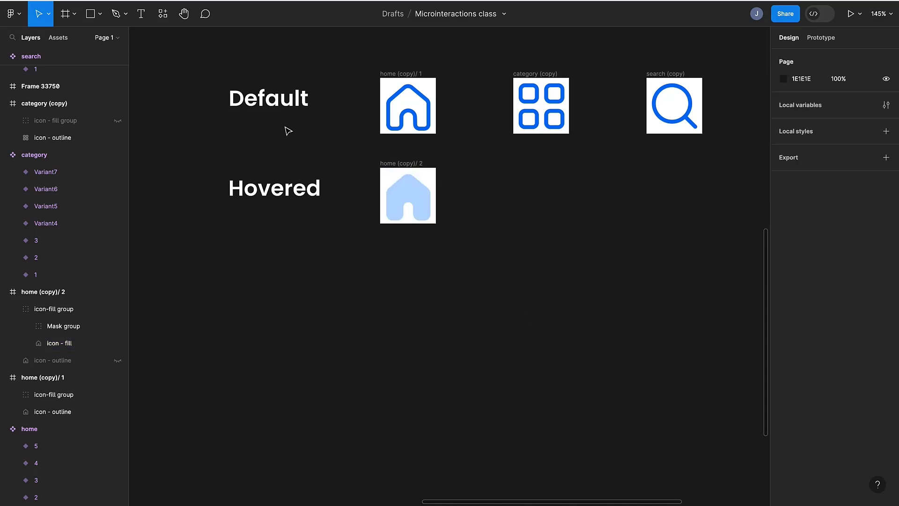
- Duplicate the Hovered label, move the copy further down, and change its text to Clicked
left_click(266, 191)
key("ctrl+d")
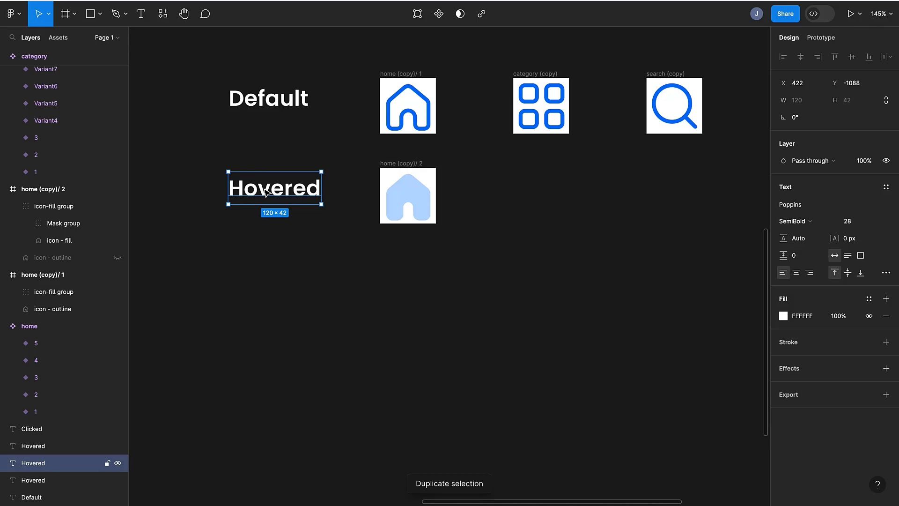
left_click_drag(266, 191, 266, 302)
double_click(266, 302)
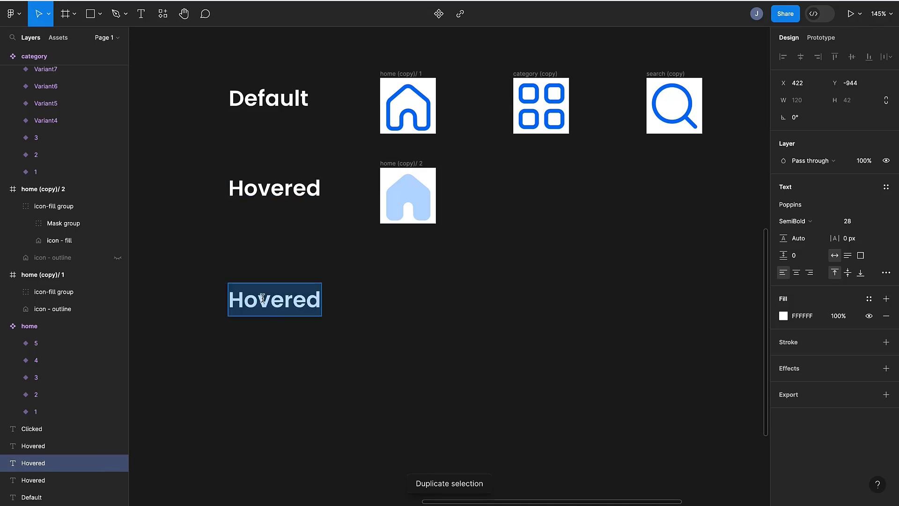
type("Clicked")
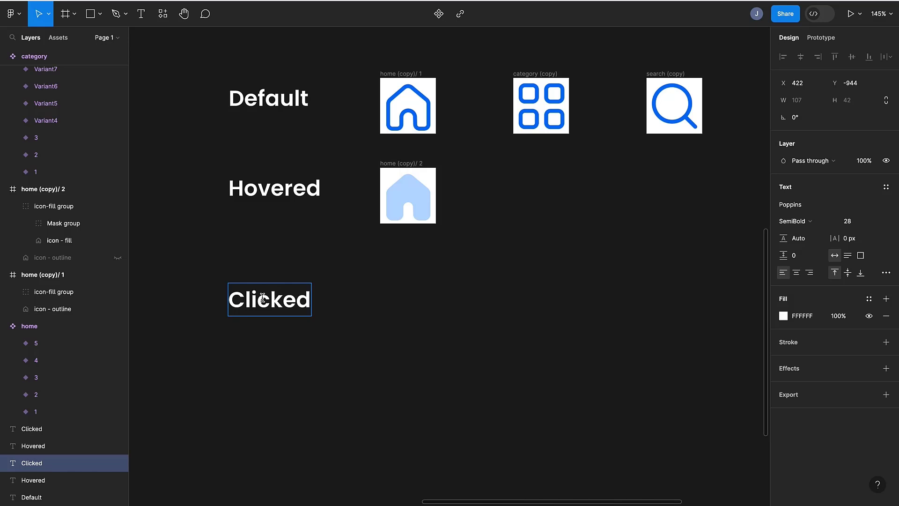
- Duplicate the hovered home frame into the Clicked row and align the Clicked label with it
key("Escape")
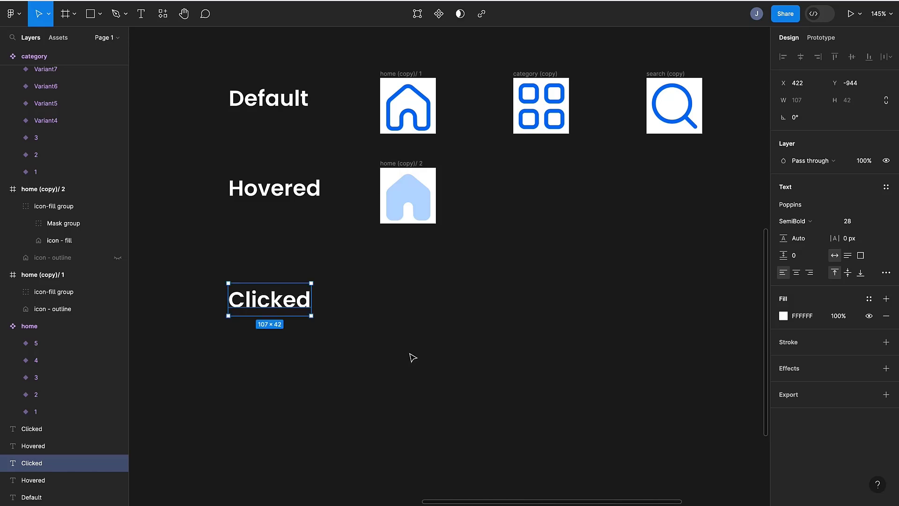
left_click(389, 168)
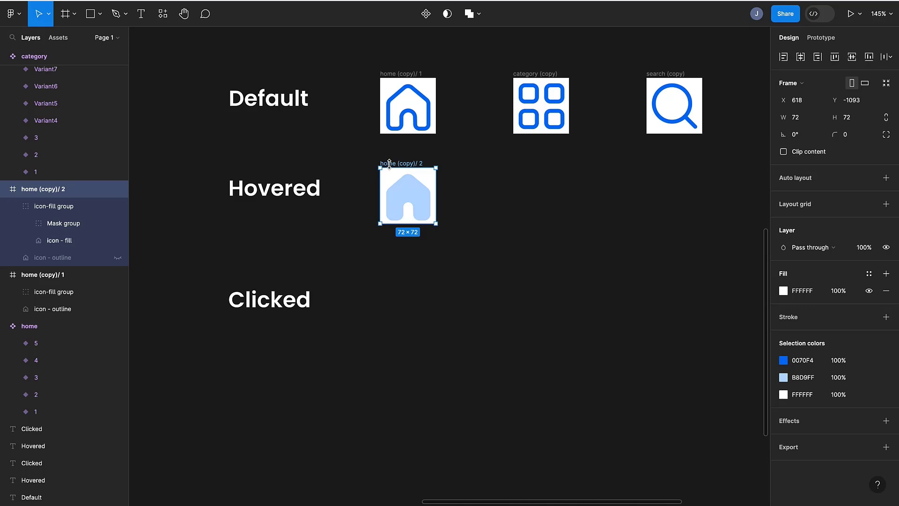
left_click_drag(390, 166, 389, 255)
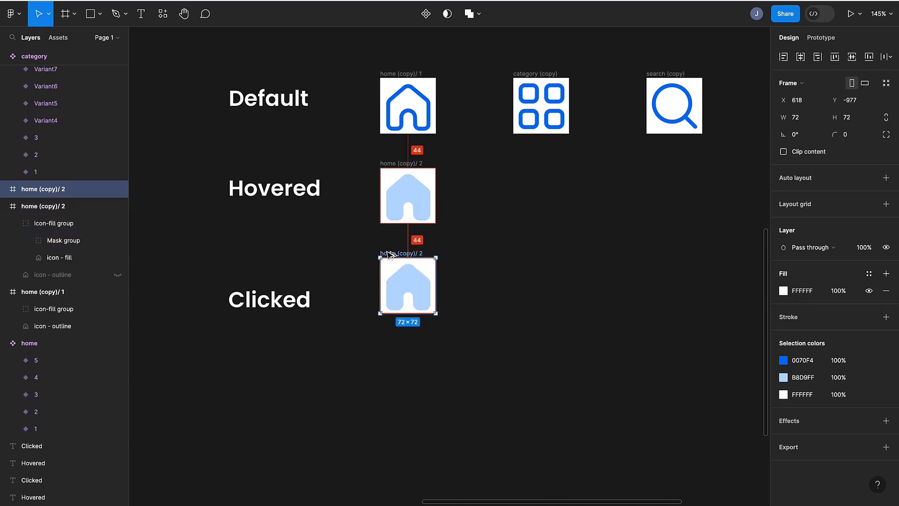
left_click(279, 303)
left_click_drag(279, 305, 283, 293)
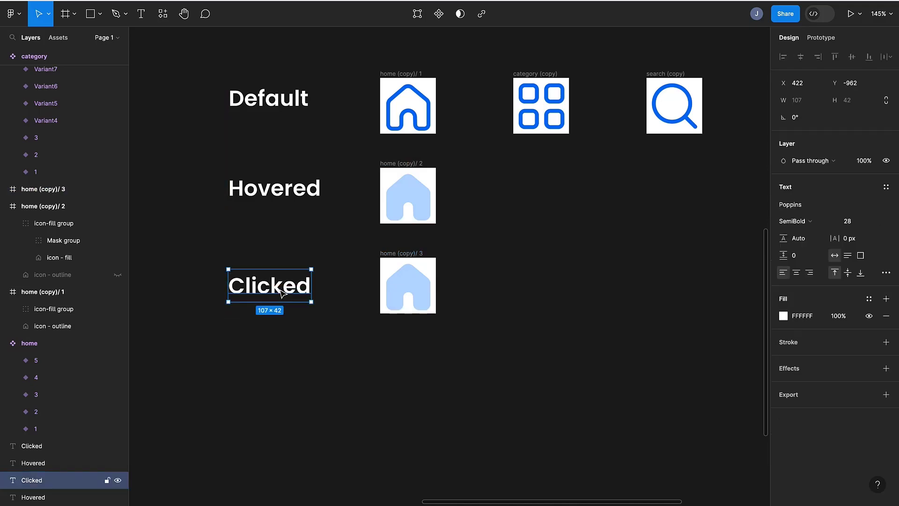
- In the clicked home frame's mask group, move the wave layer up so it covers the fill icon
left_click(385, 259)
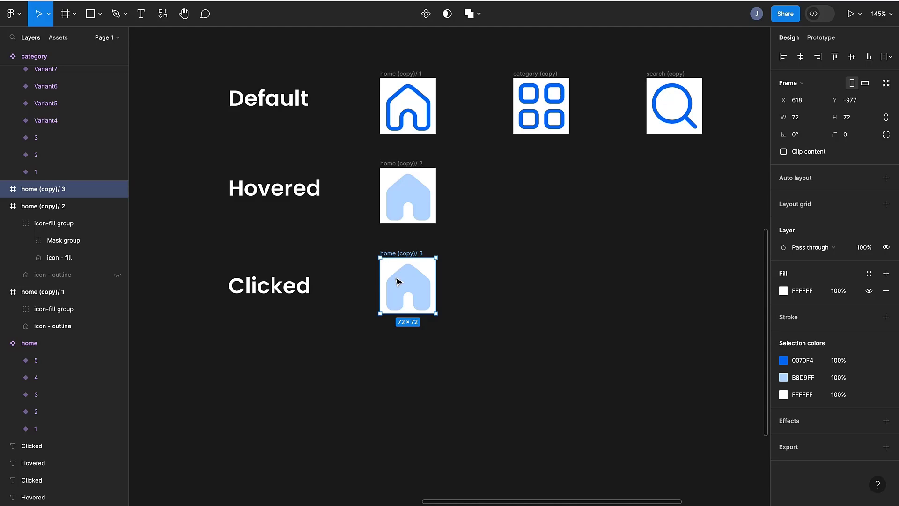
left_click(4, 189)
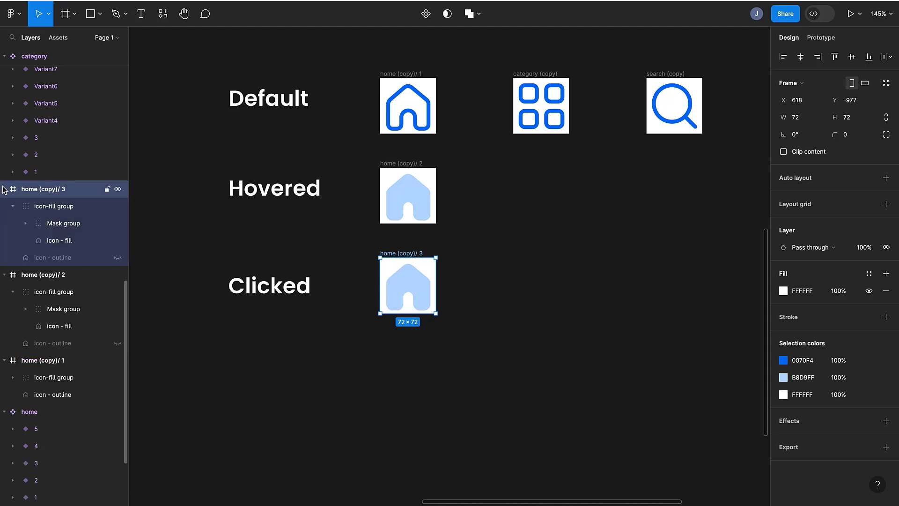
left_click(32, 213)
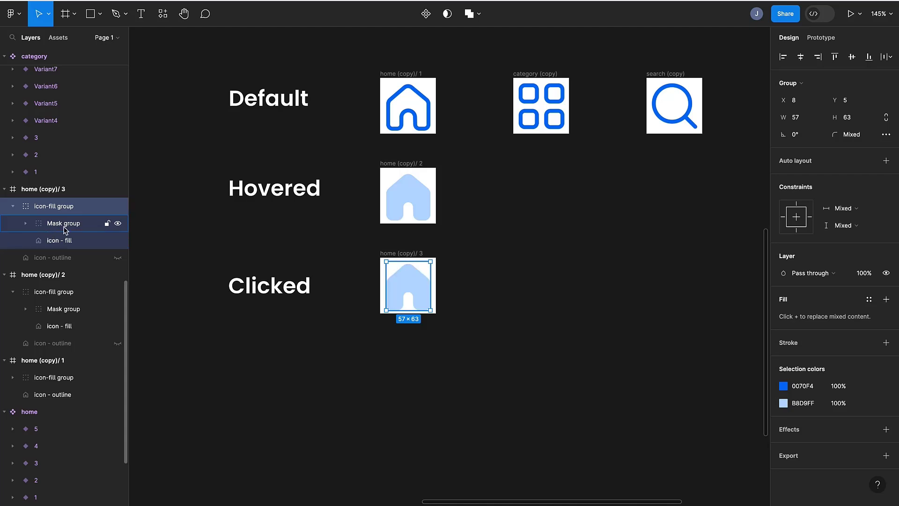
left_click(25, 224)
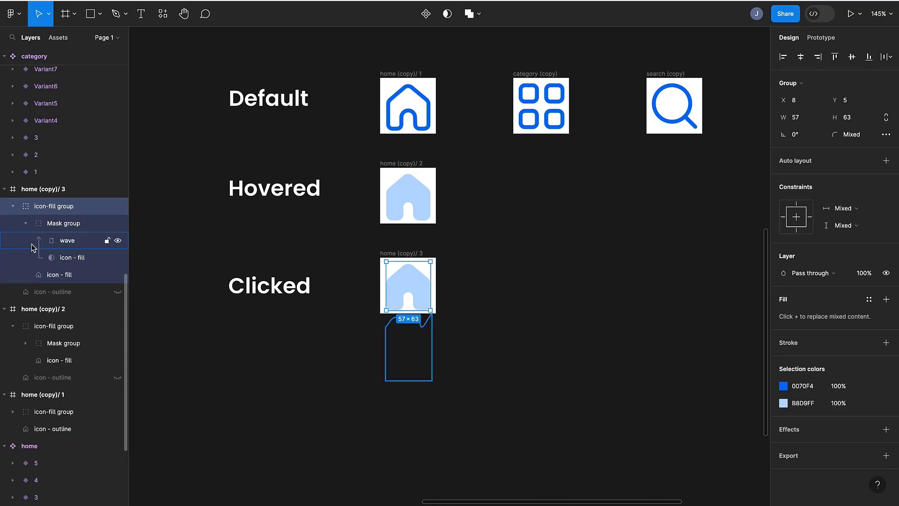
left_click(64, 241)
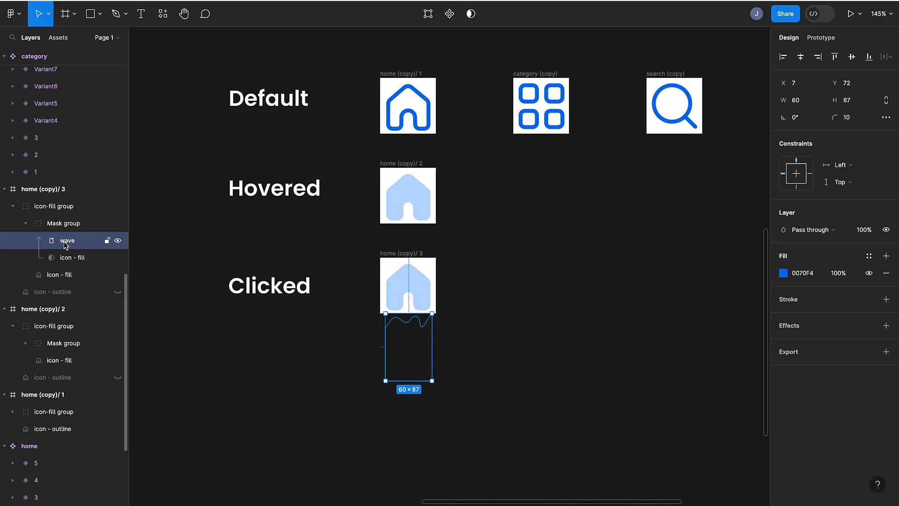
key("shift+Up")
key("shift+Up")
key("shift+Up")
key("shift+Up")
key("shift+Up")
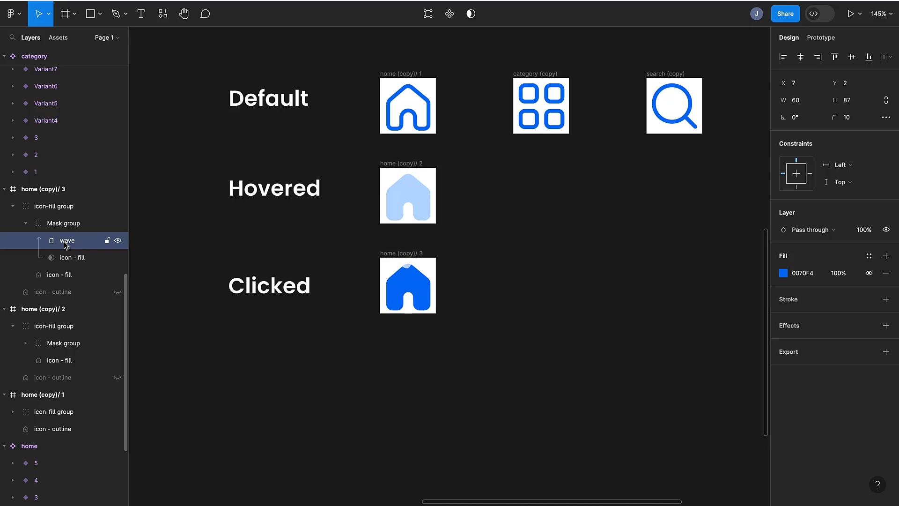
key("shift+Up")
key("shift+Up")
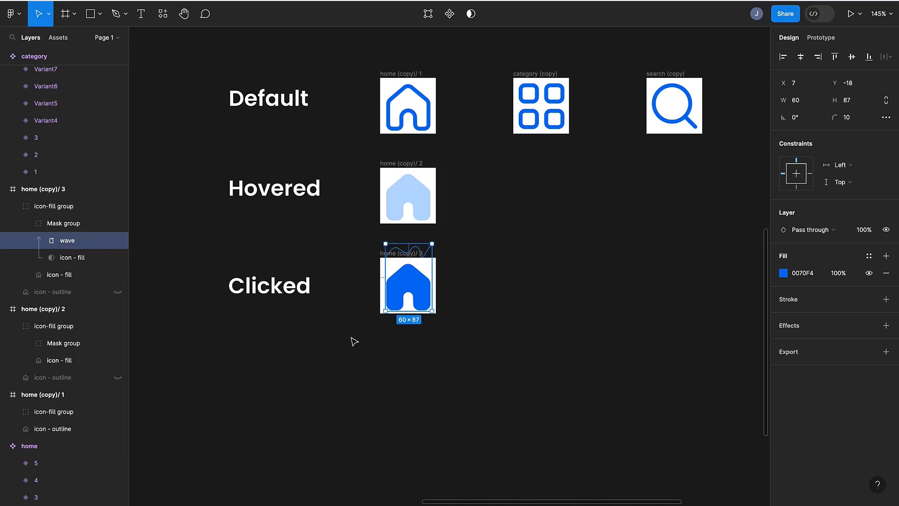
key("shift+Down")
key("Down")
key("Down")
key("Down")
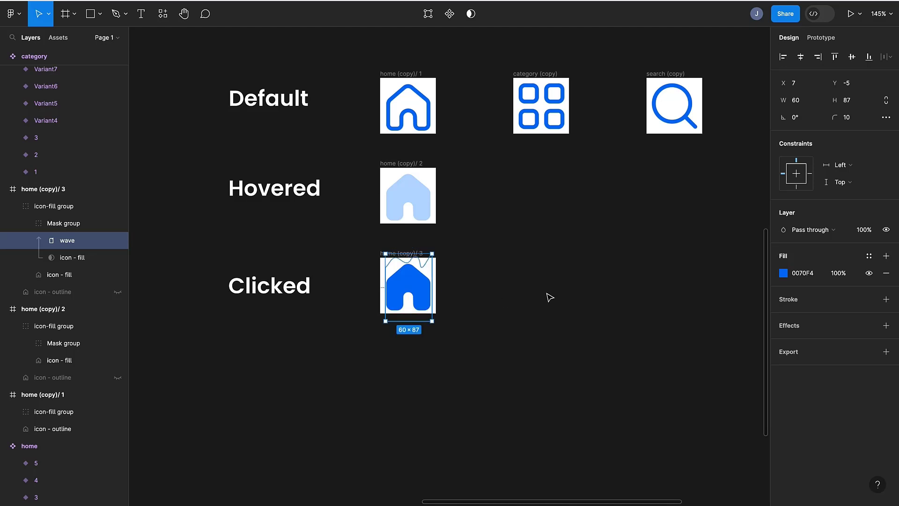
key("Up")
left_click(489, 339)
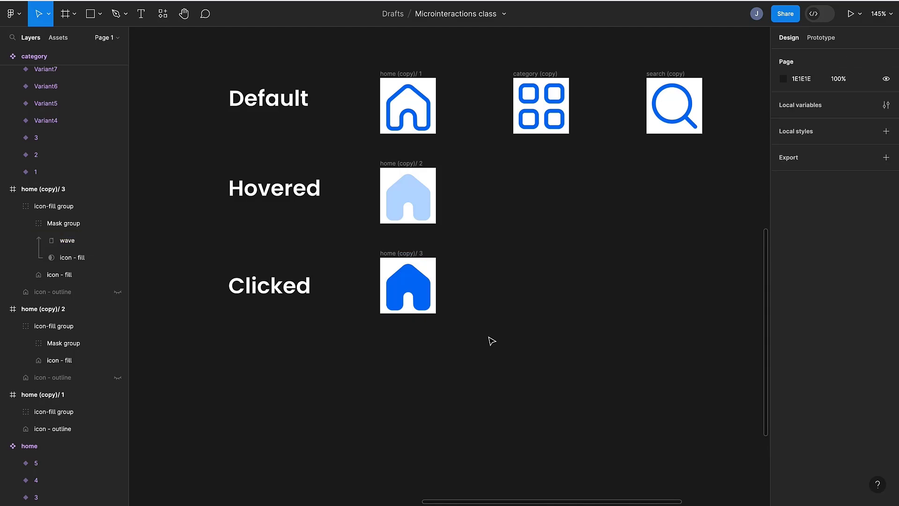
- Duplicate the clicked home frame below it and rotate the copy's icon-fill group about -10°
scroll(490, 339, "down", 3)
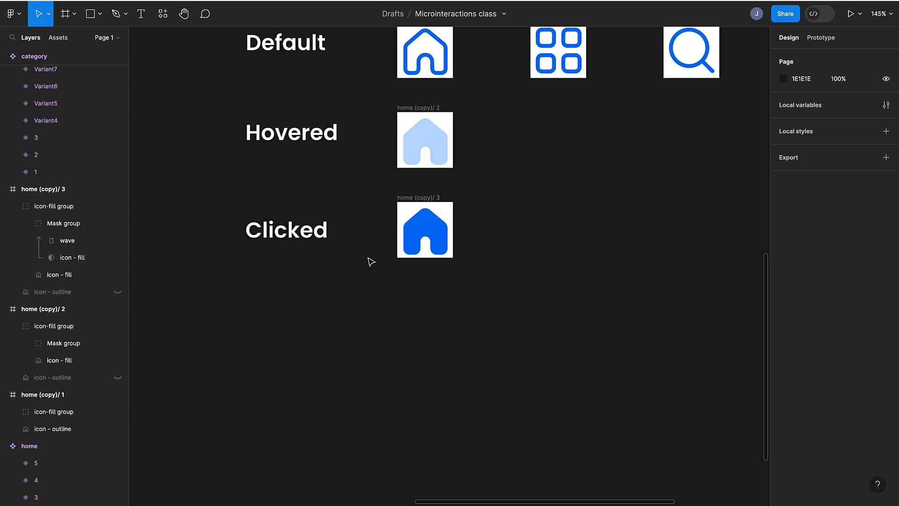
left_click(427, 198)
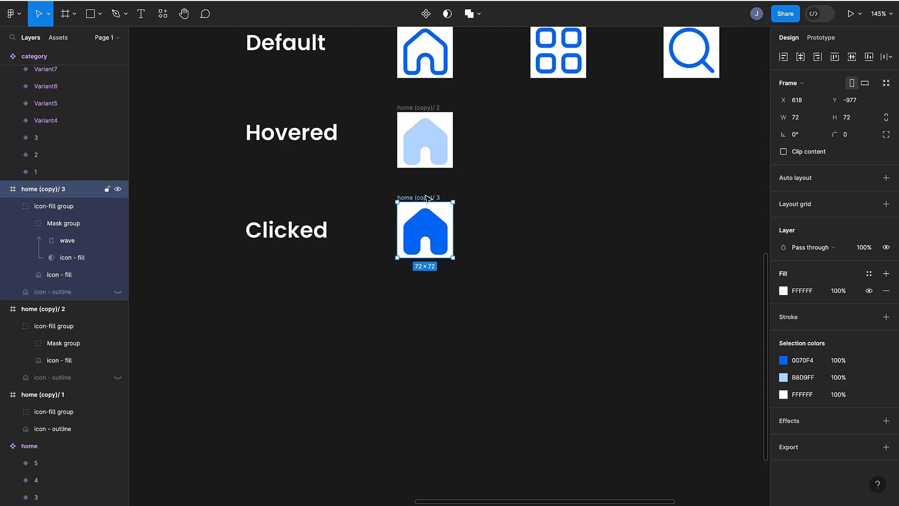
left_click_drag(427, 198, 424, 271)
scroll(412, 261, "down", 3)
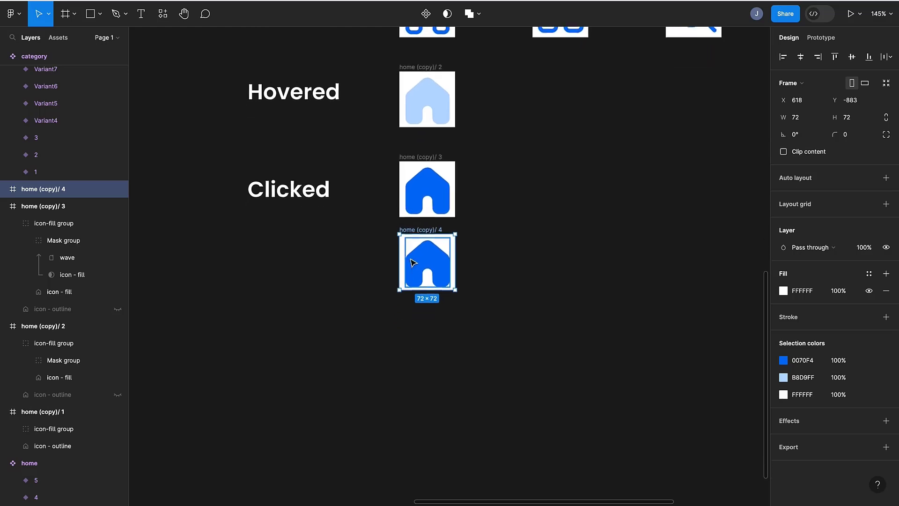
left_click(433, 249)
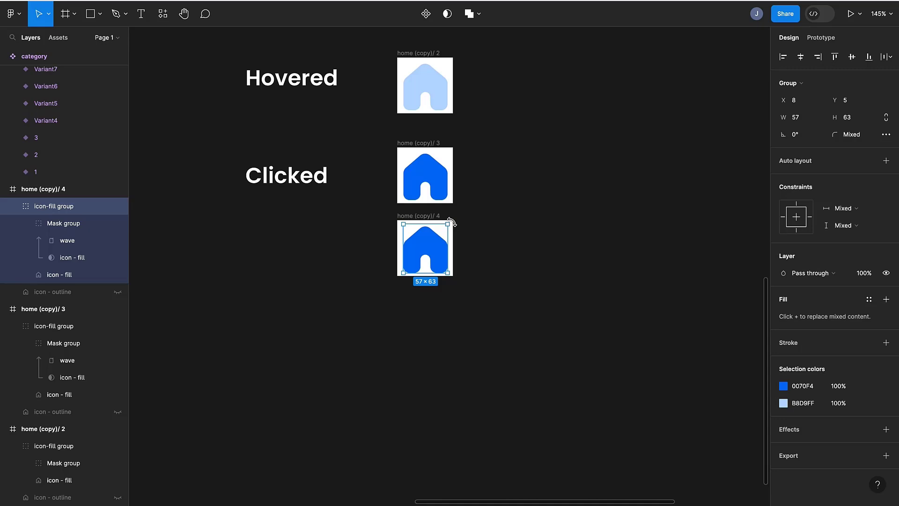
left_click_drag(452, 224, 456, 228)
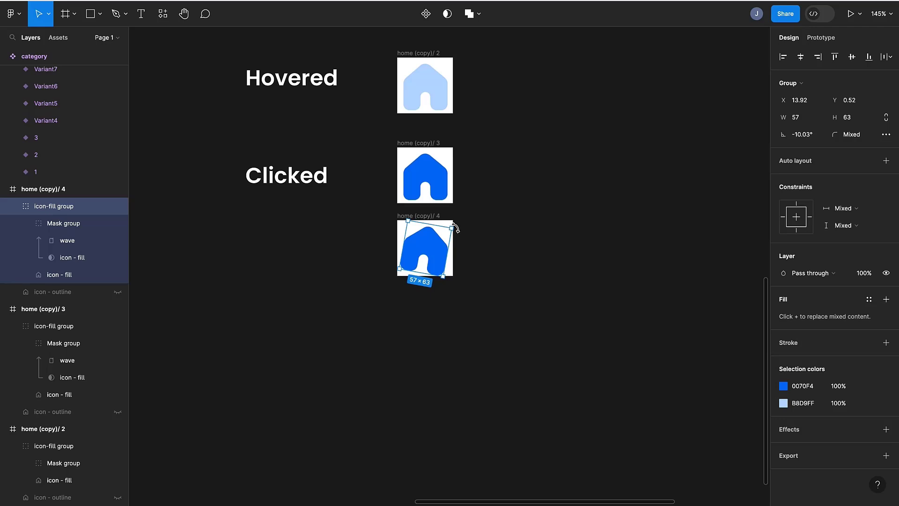
- Duplicate the tilted home frame below it and rotate the new copy's icon-fill group about 11°
left_click(432, 216)
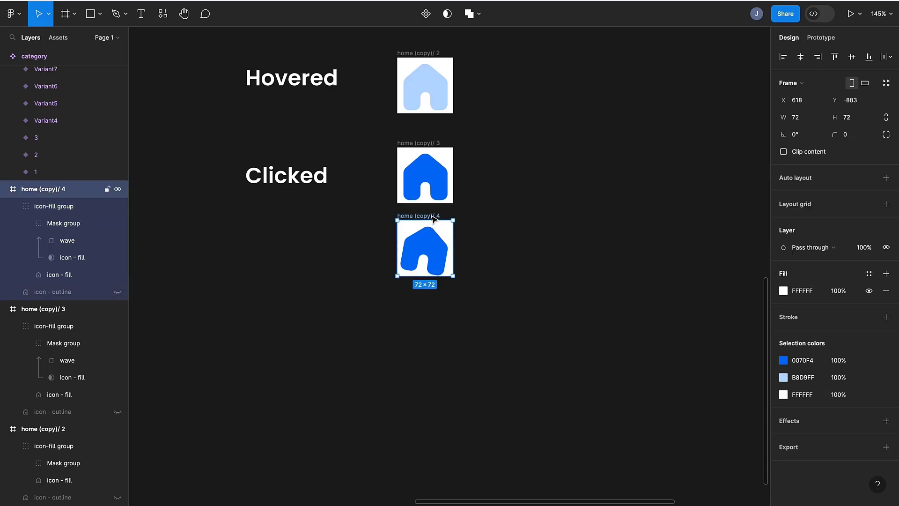
left_click_drag(432, 216, 424, 291, "alt")
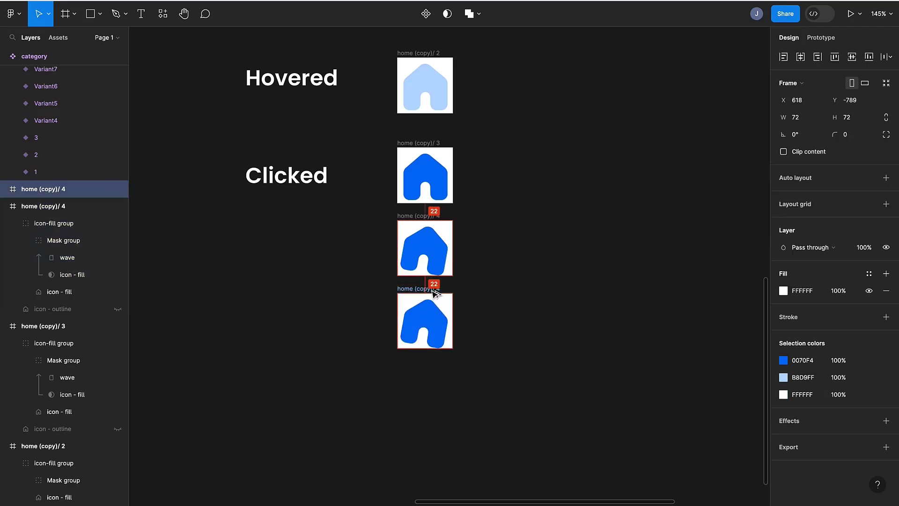
left_click(421, 308)
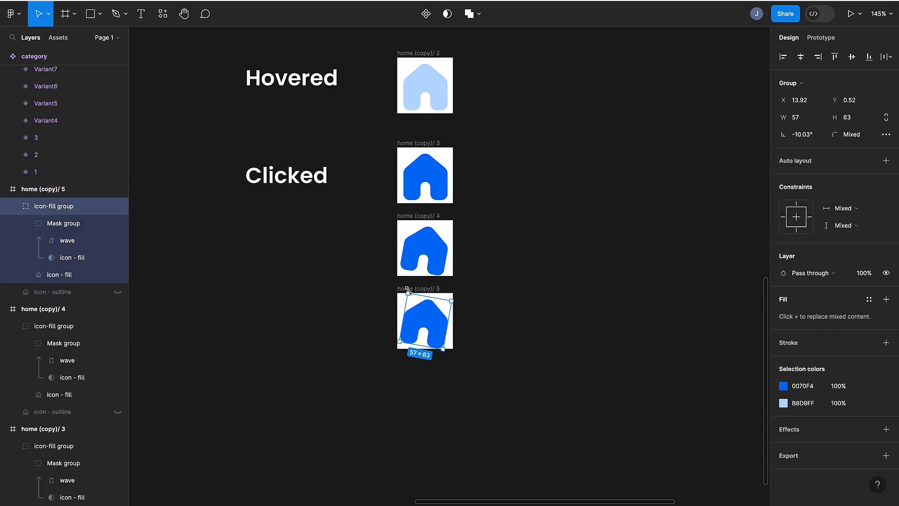
left_click_drag(404, 289, 396, 300)
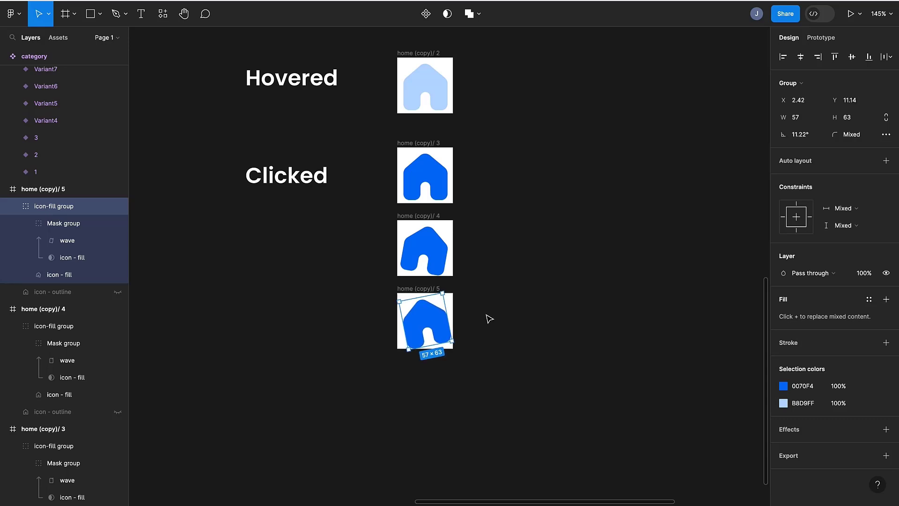
left_click(531, 325)
- Duplicate that frame below it and set the new copy's icon-fill group rotation to 0°
left_click(417, 288)
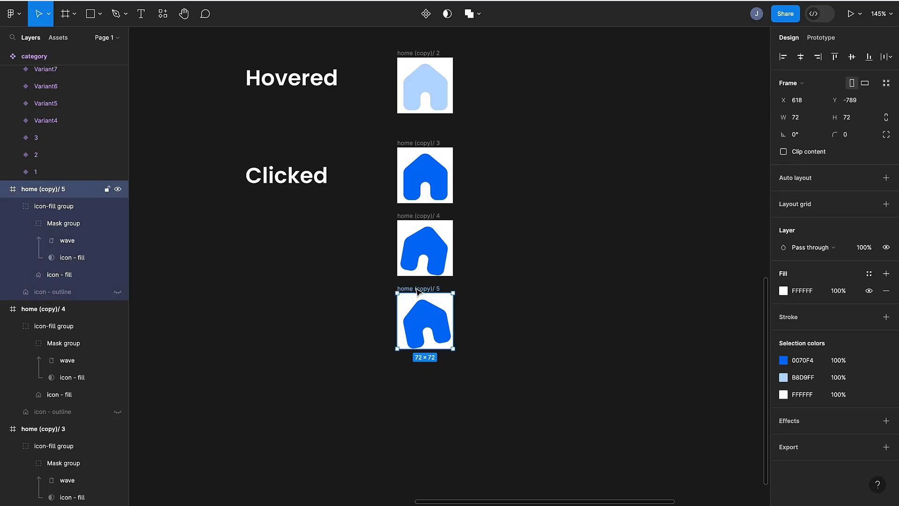
key("shift")
left_click_drag(417, 289, 411, 360)
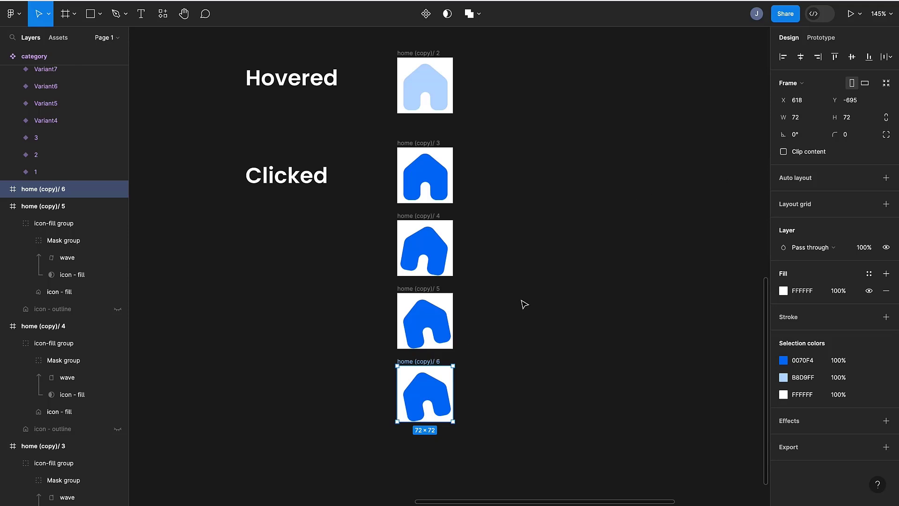
key("Return")
left_click(802, 134)
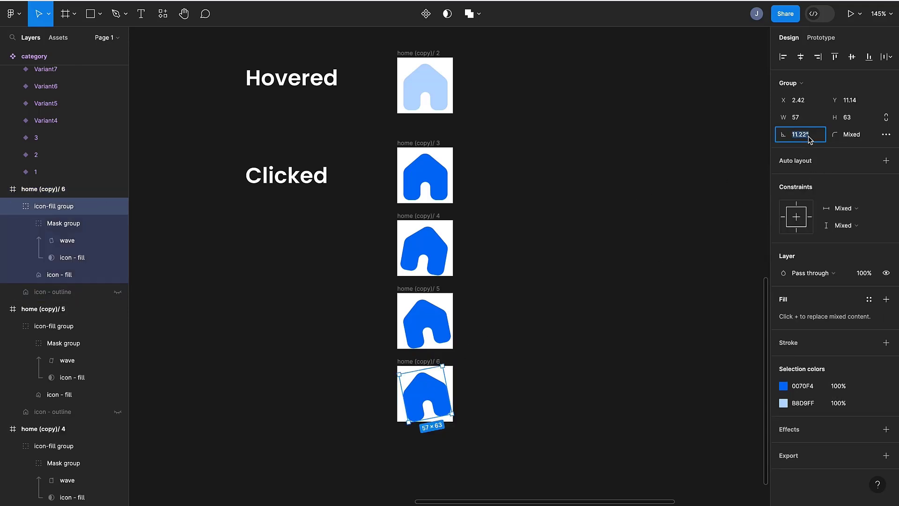
type("0")
key("Return")
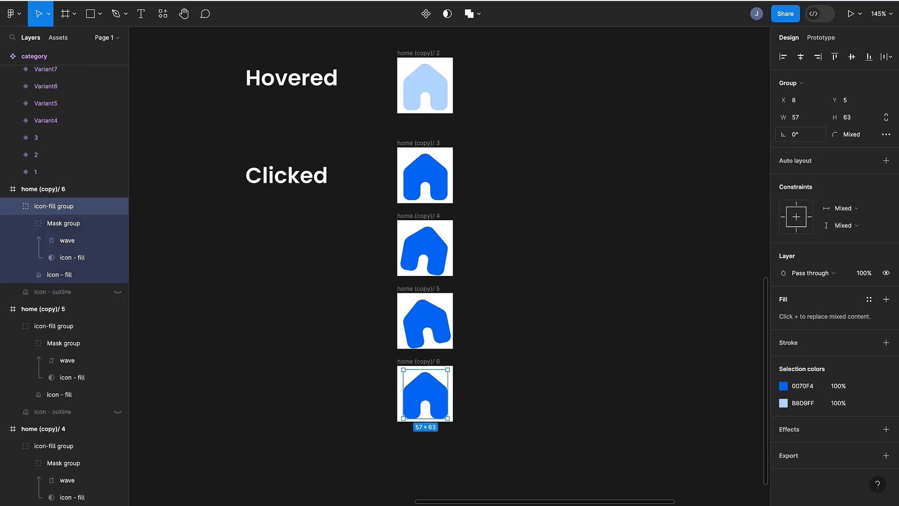
left_click(583, 219)
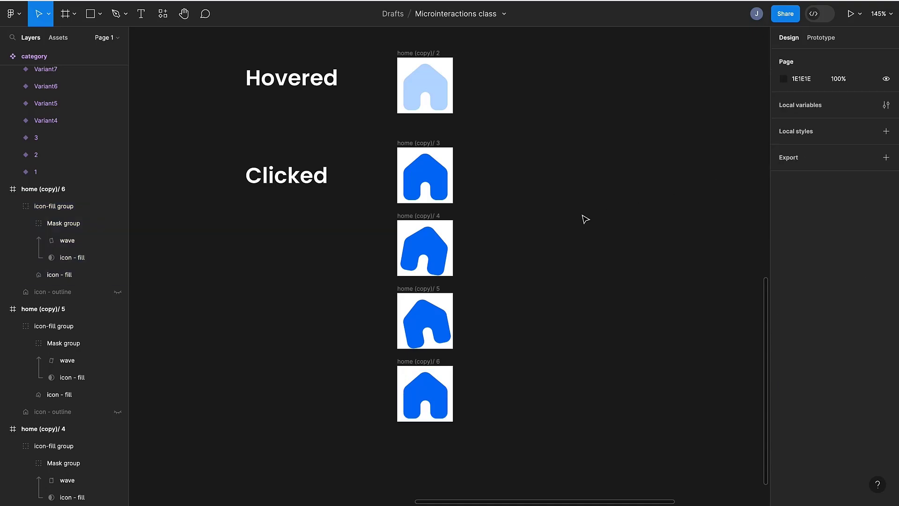
- Select all six home frames and combine them into a component set
scroll(584, 218, "down", 5)
scroll(585, 218, "right", 3)
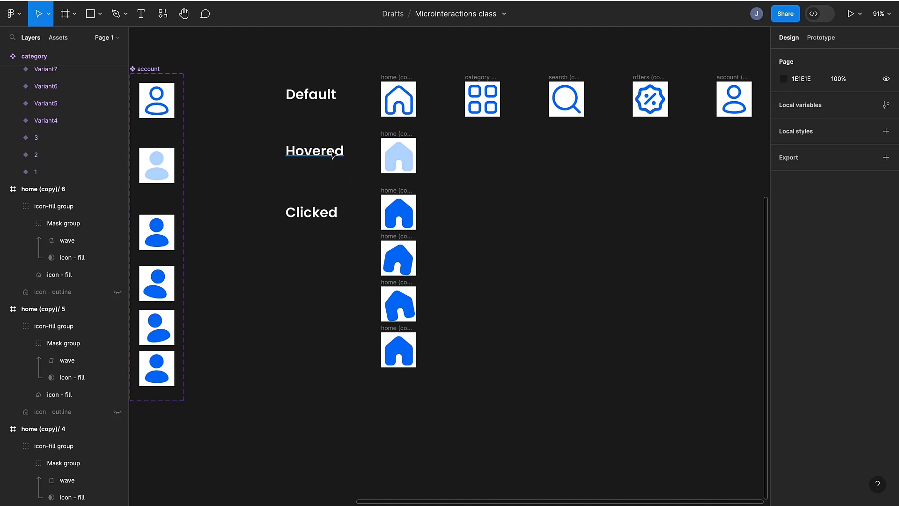
left_click_drag(354, 60, 443, 482)
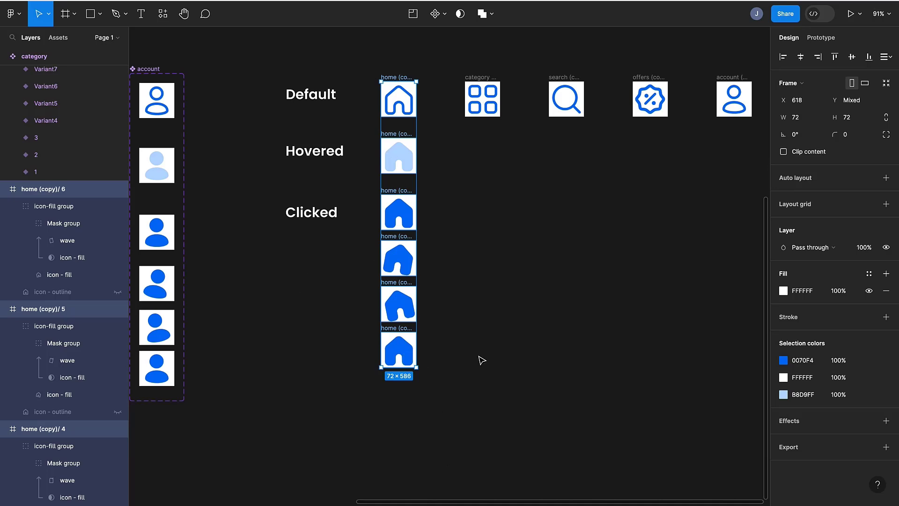
left_click(447, 18)
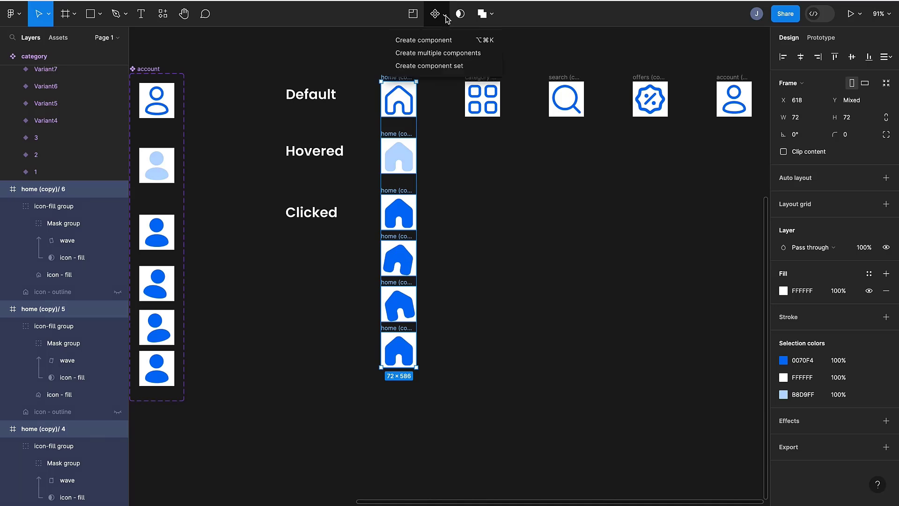
left_click(438, 71)
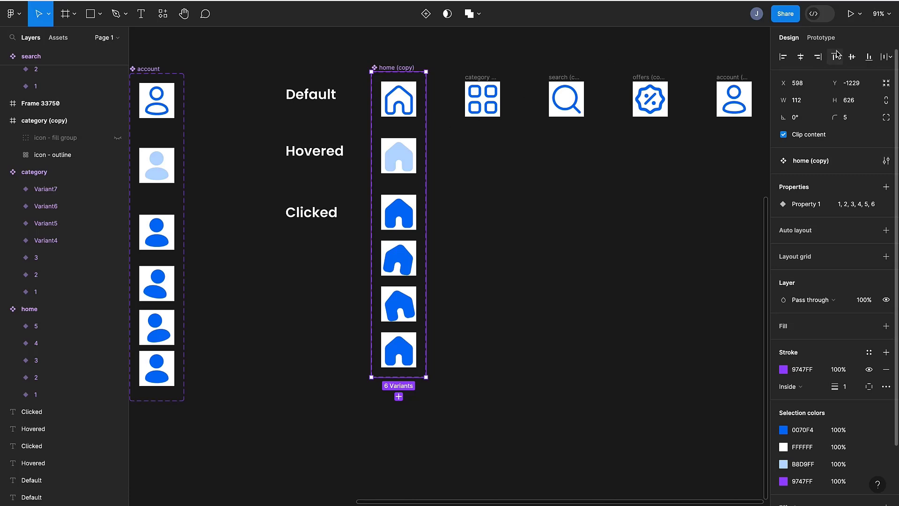
- Connect the default home variant to the hovered variant with a prototype interaction
left_click(813, 40)
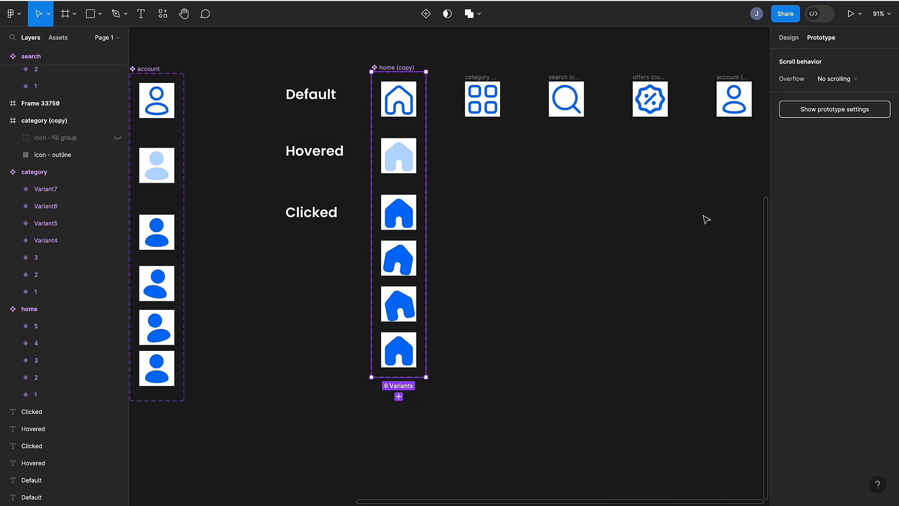
left_click(409, 107)
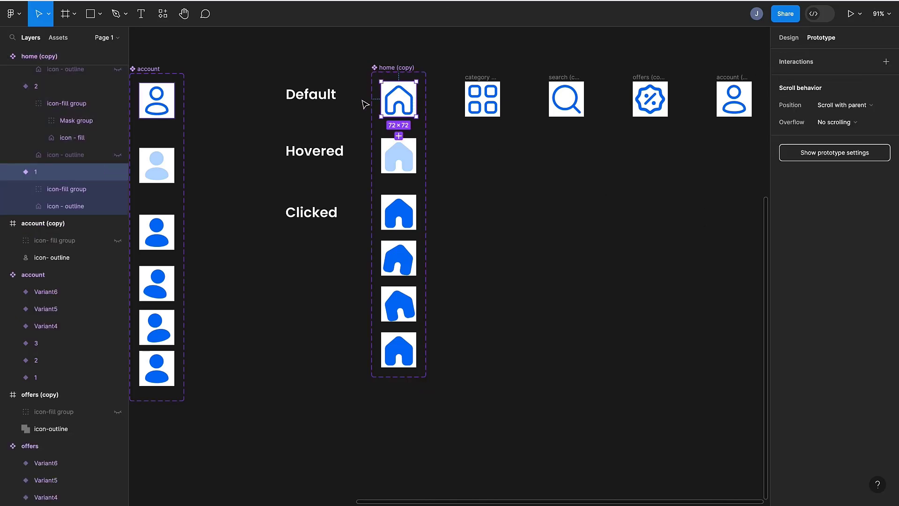
scroll(372, 96, "down", 1)
scroll(375, 71, "up", 5)
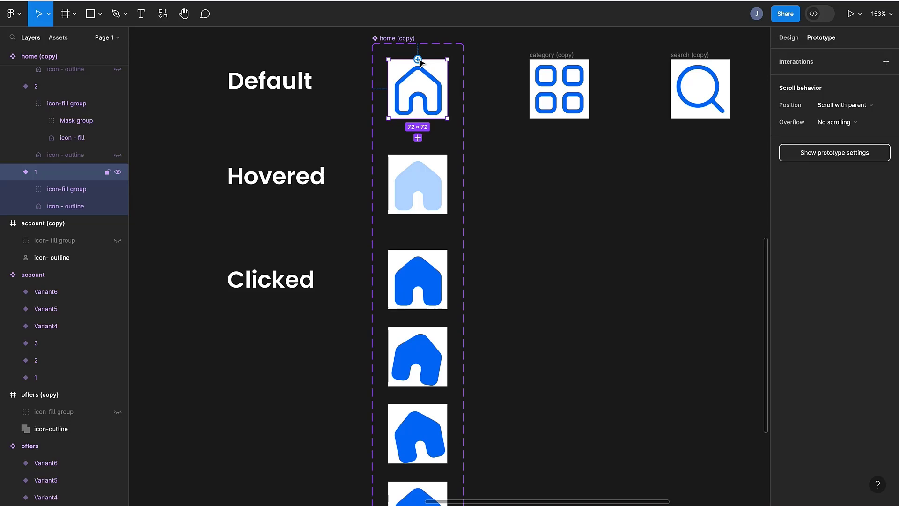
left_click_drag(417, 118, 419, 173)
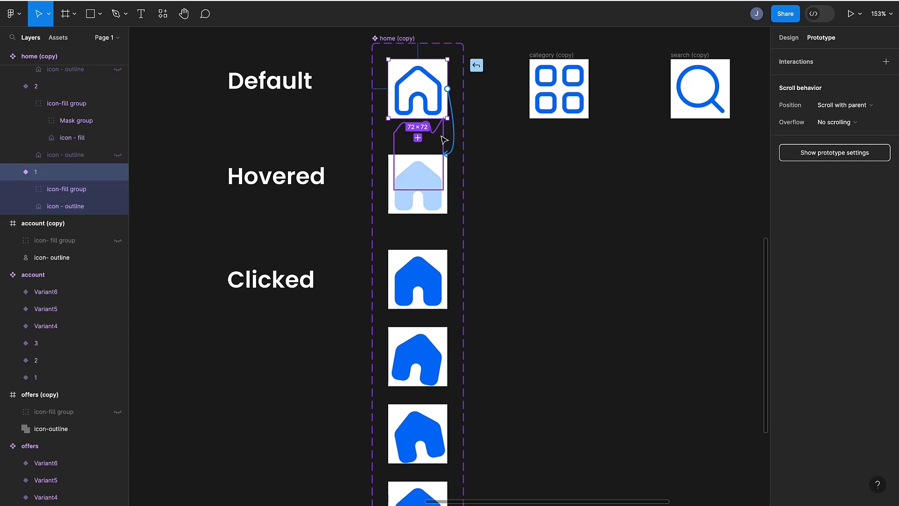
left_click_drag(444, 139, 440, 173)
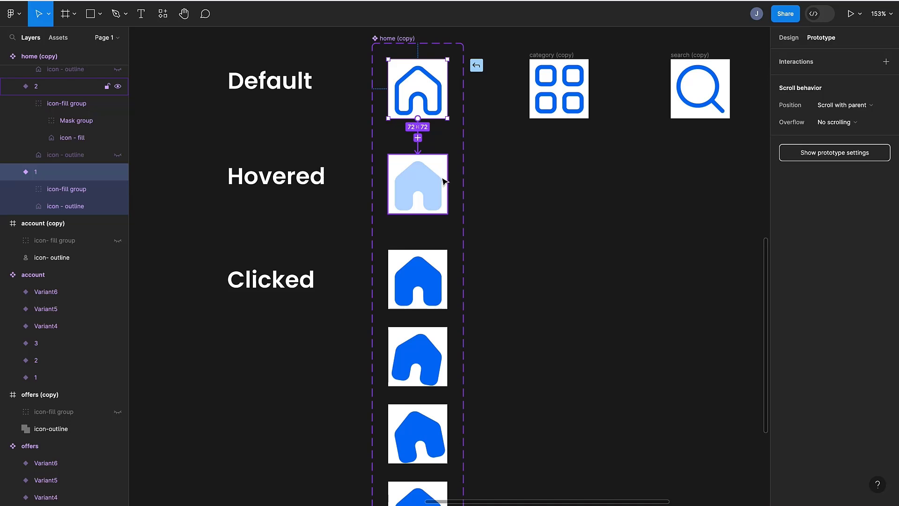
left_click_drag(444, 181, 444, 182)
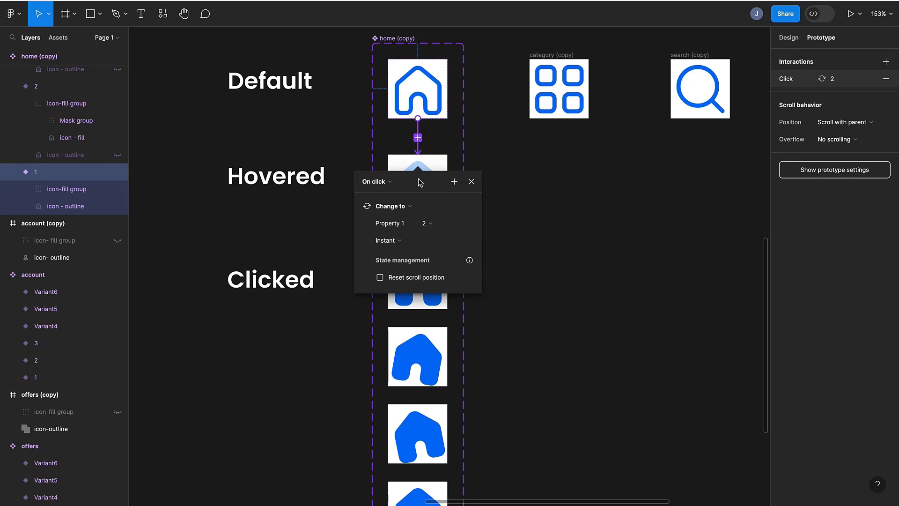
- Set that interaction's trigger to While hovering and its animation to Smart animate
left_click_drag(418, 181, 505, 141)
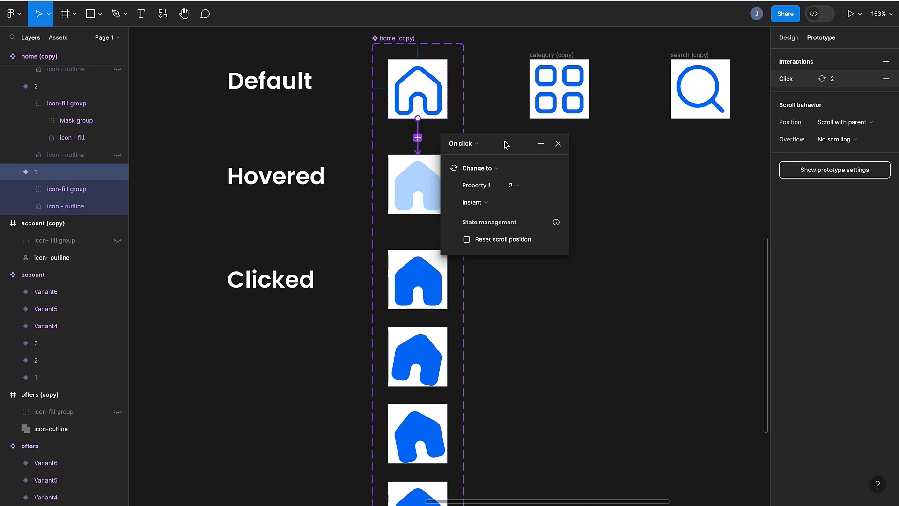
left_click(464, 145)
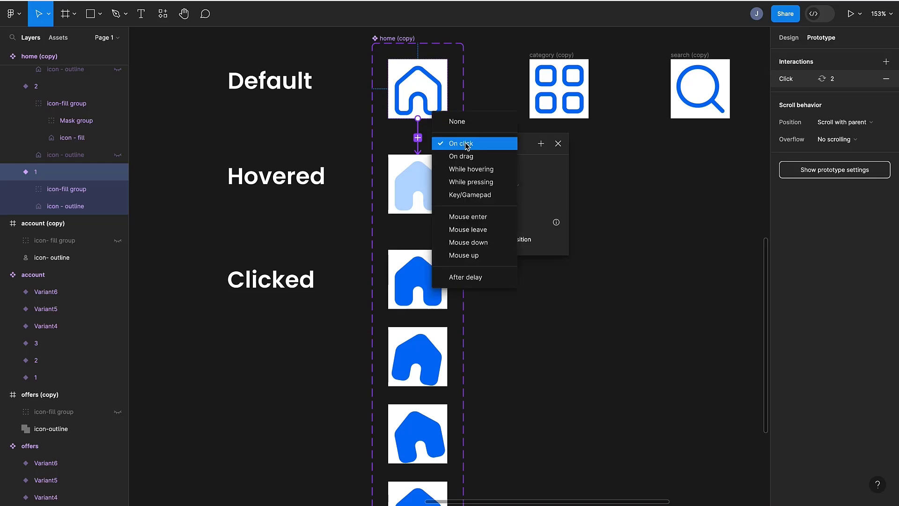
left_click(524, 149)
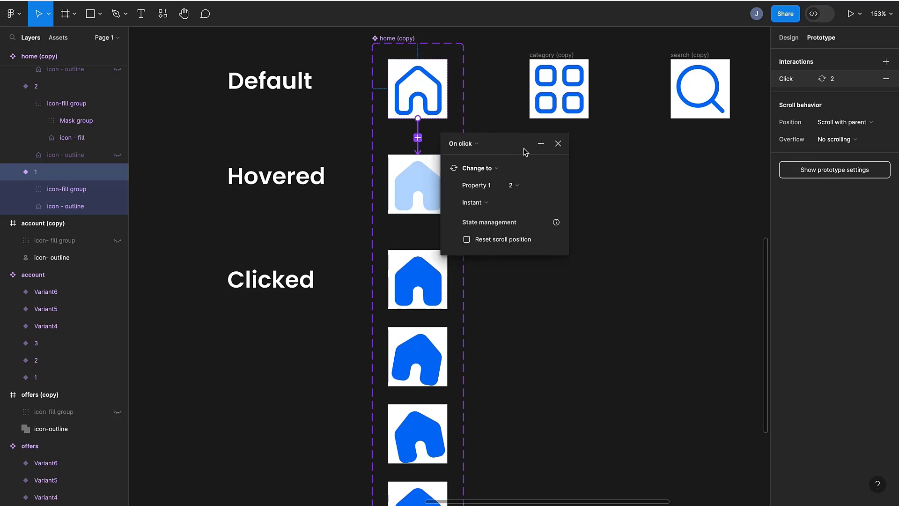
left_click(461, 148)
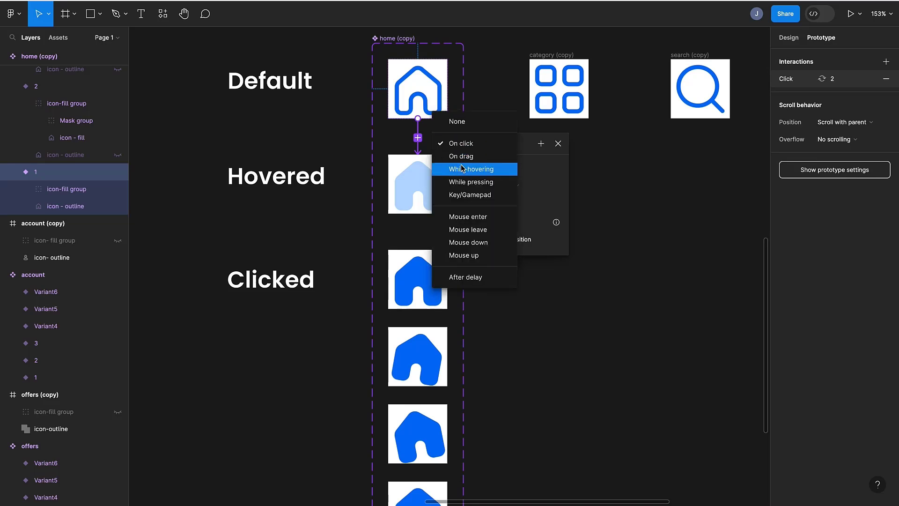
left_click(462, 169)
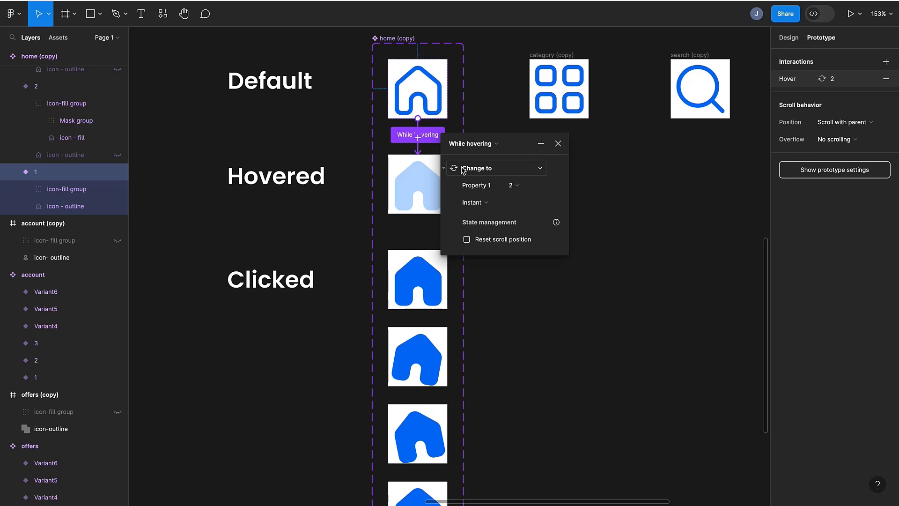
left_click(481, 204)
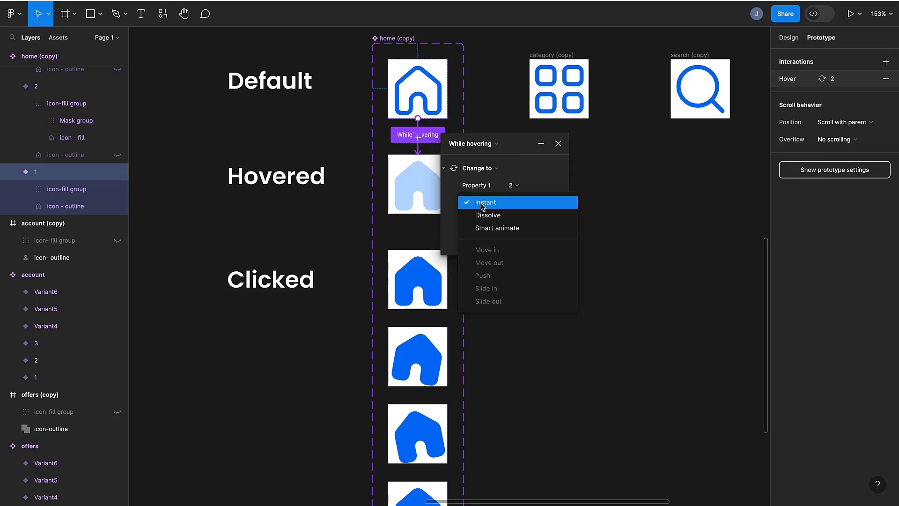
left_click(482, 226)
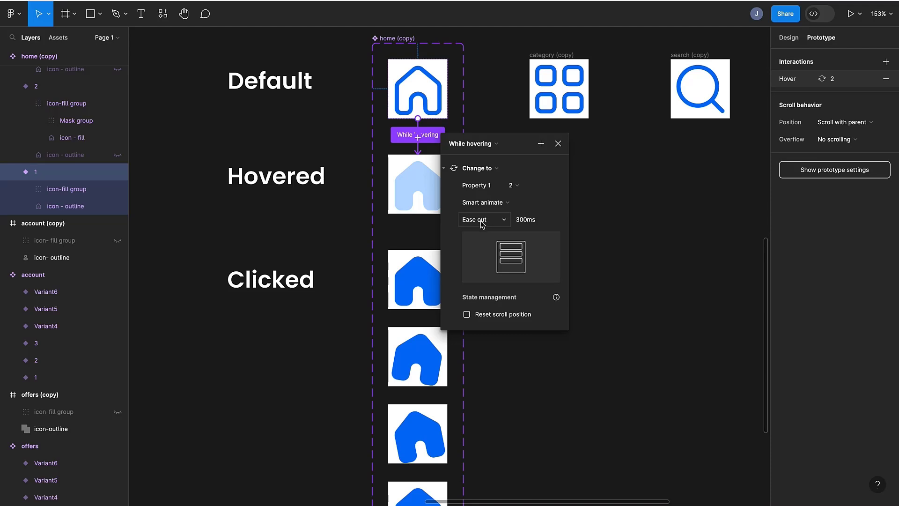
left_click(558, 145)
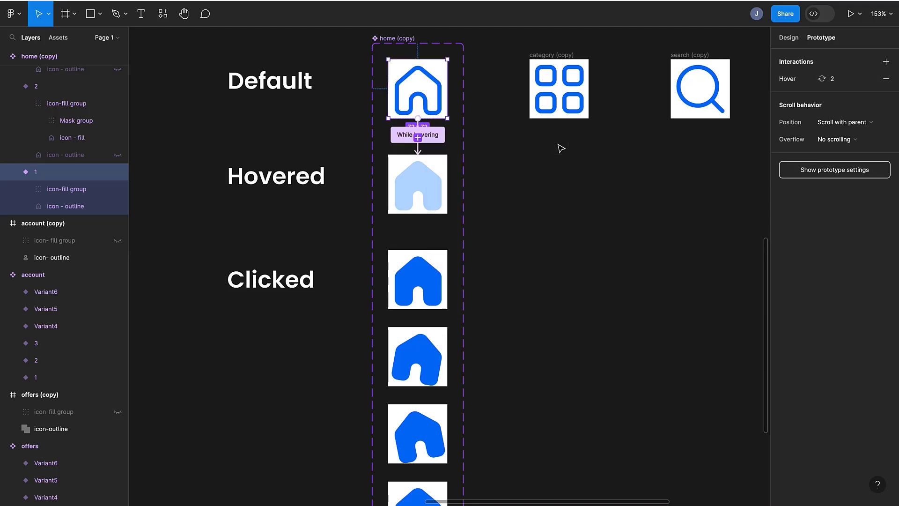
- Draw a new frame about 432 × 106 beside the icon components
scroll(559, 146, "right", 5)
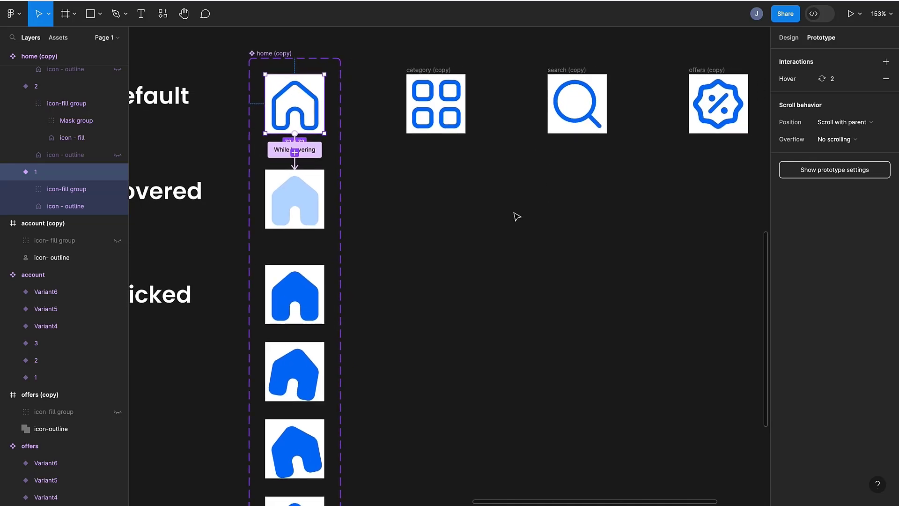
key("f")
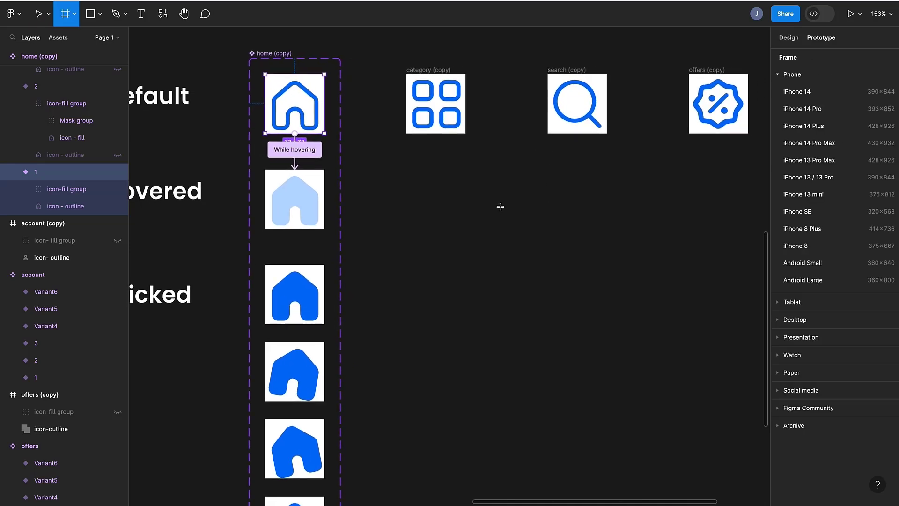
left_click_drag(398, 183, 755, 274)
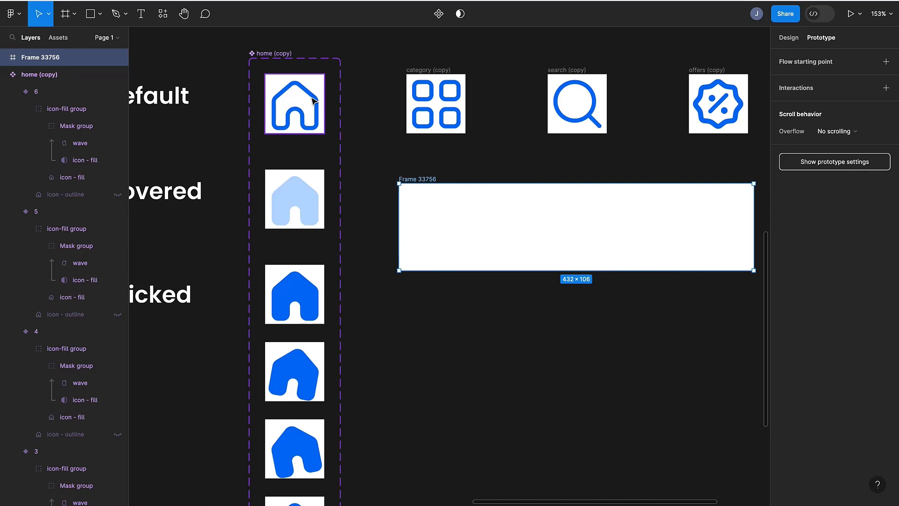
- Place an instance of the home component inside the new frame
left_click(287, 93)
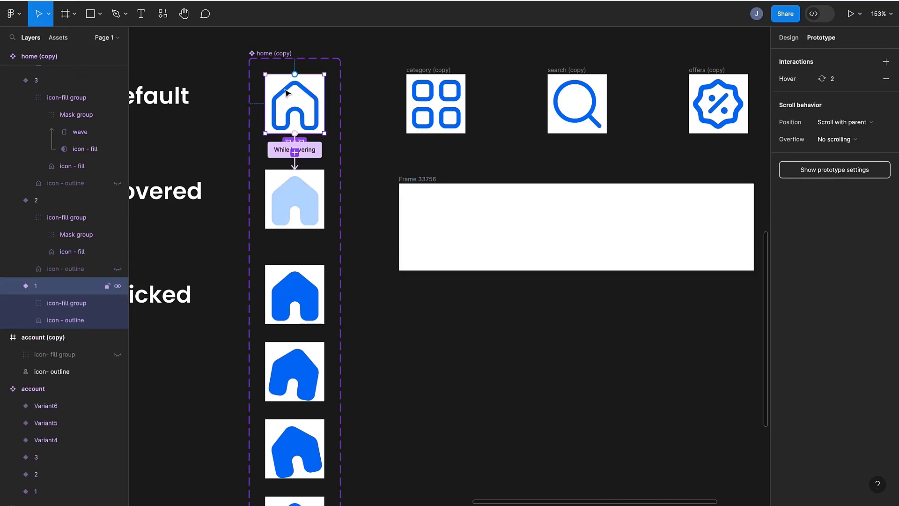
left_click_drag(287, 93, 451, 220)
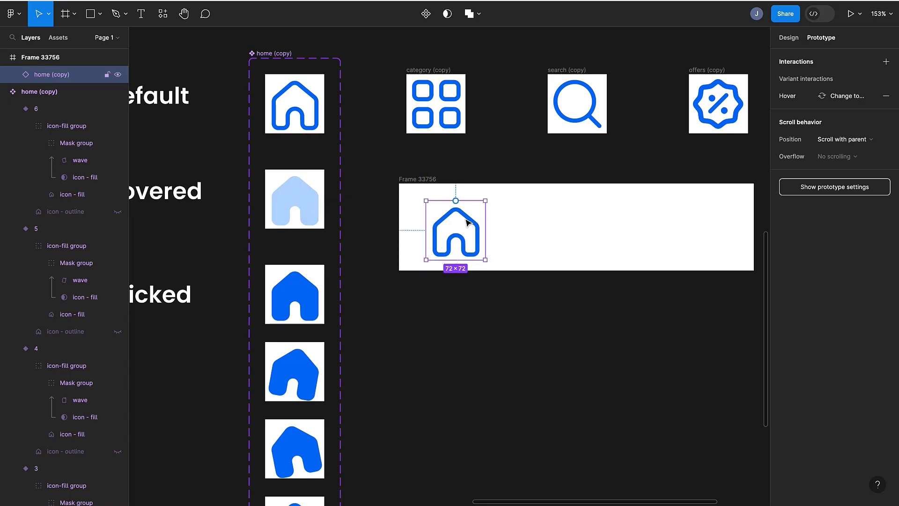
- Preview the frame in prototype presentation view
left_click(420, 181)
key("shift+space")
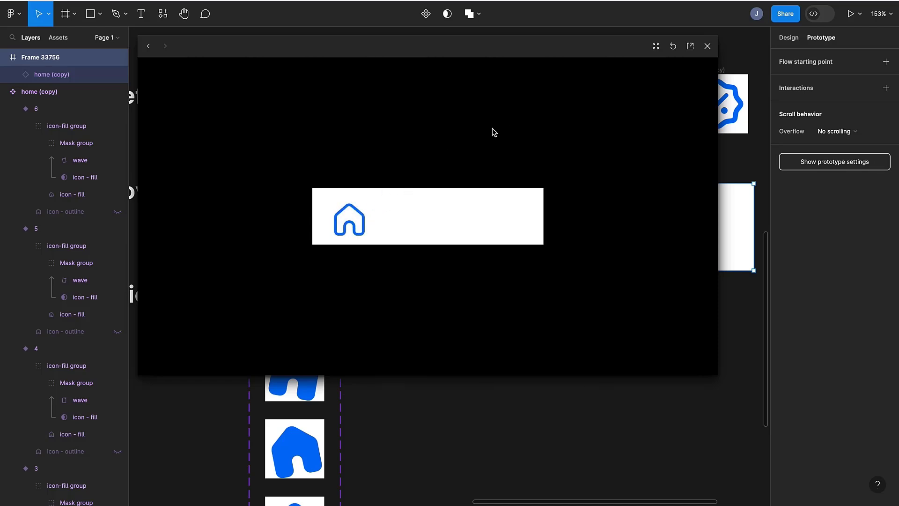
left_click(707, 46)
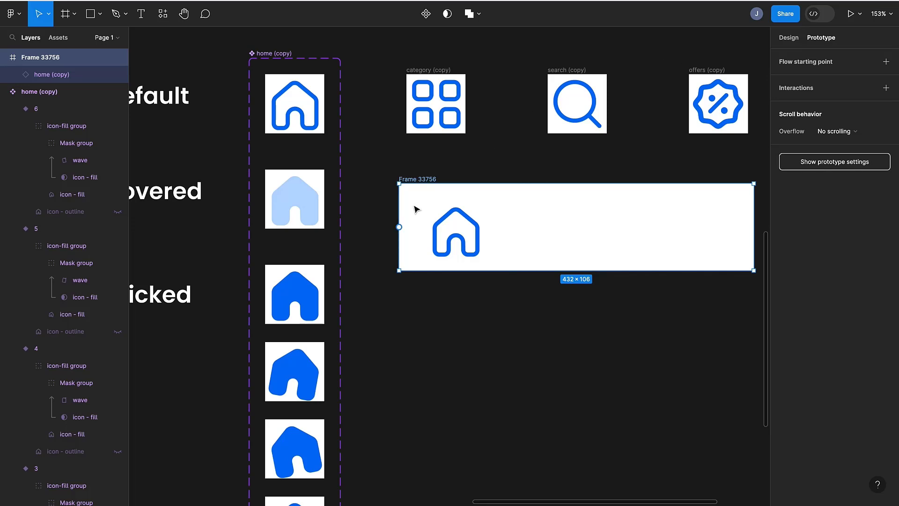
- Connect the hovered variant to the first clicked variant on click, with Smart animate lasting 1500ms
scroll(417, 210, "down", 3)
scroll(416, 210, "left", 3)
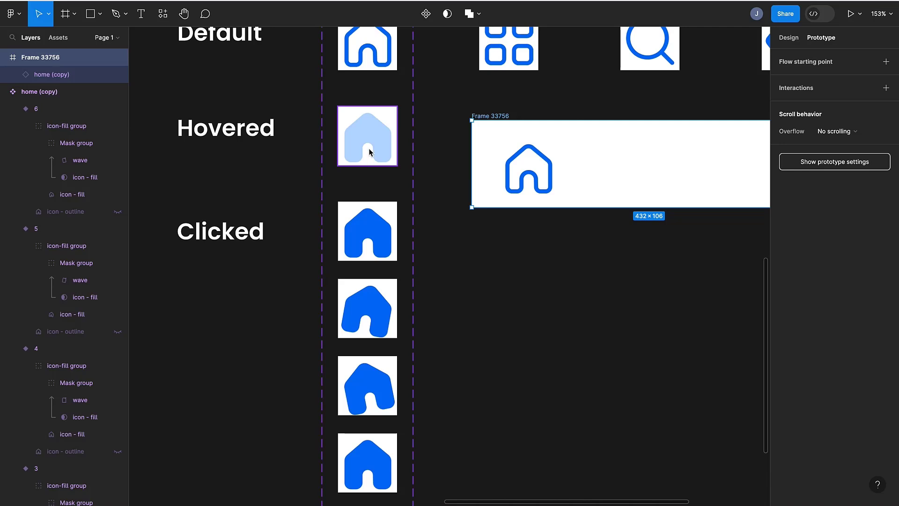
left_click(368, 143)
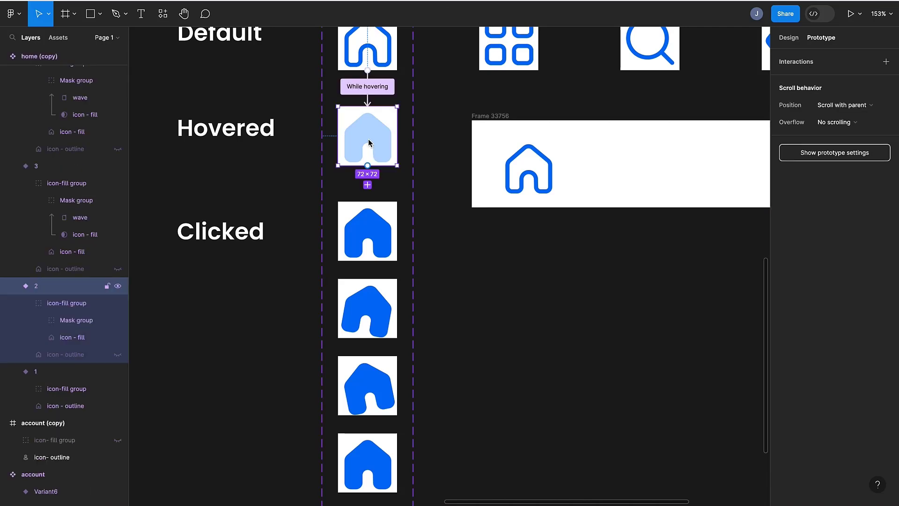
left_click_drag(367, 167, 362, 218)
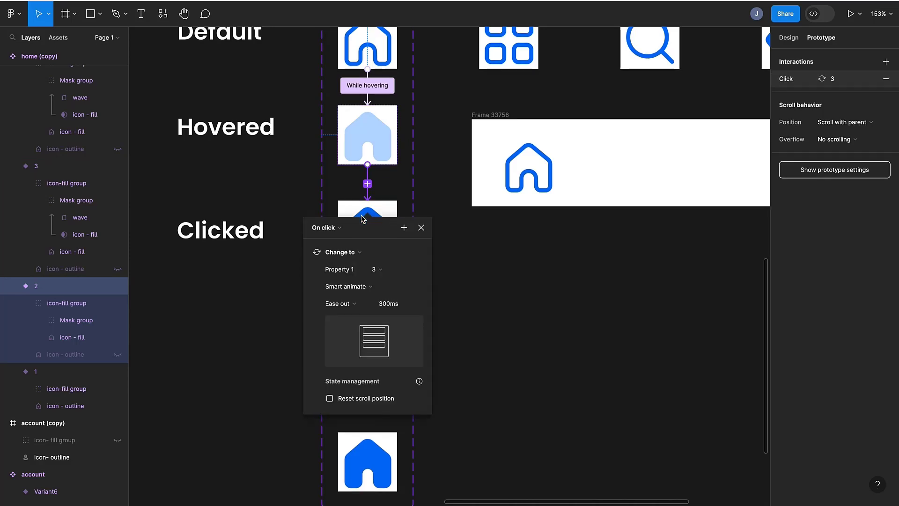
scroll(362, 218, "down", 3)
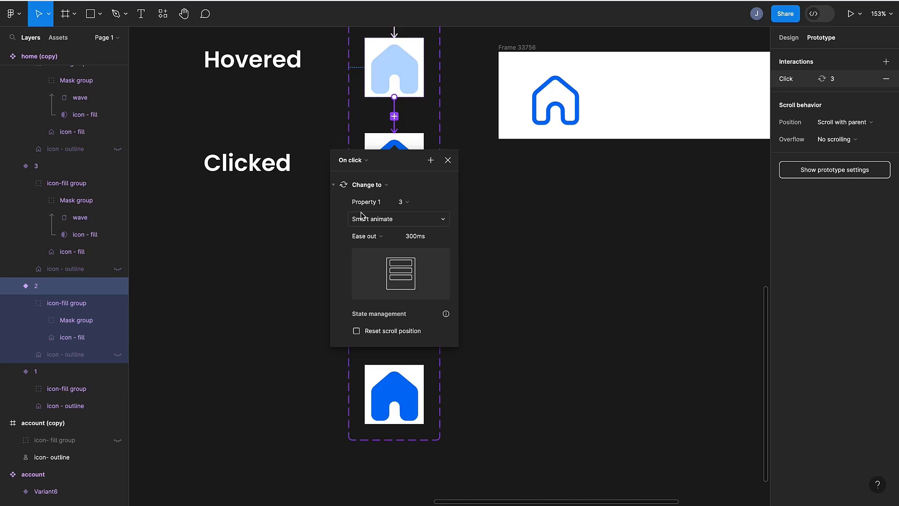
left_click_drag(386, 160, 534, 124)
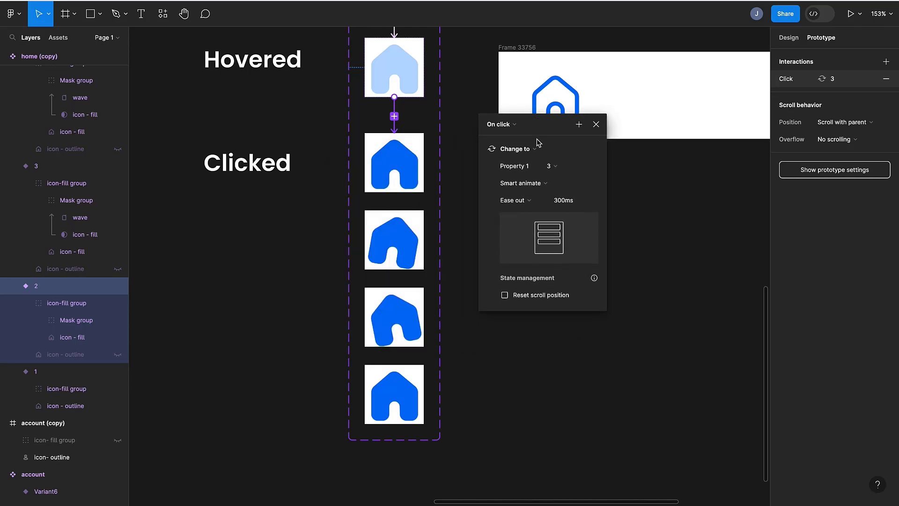
left_click(562, 202)
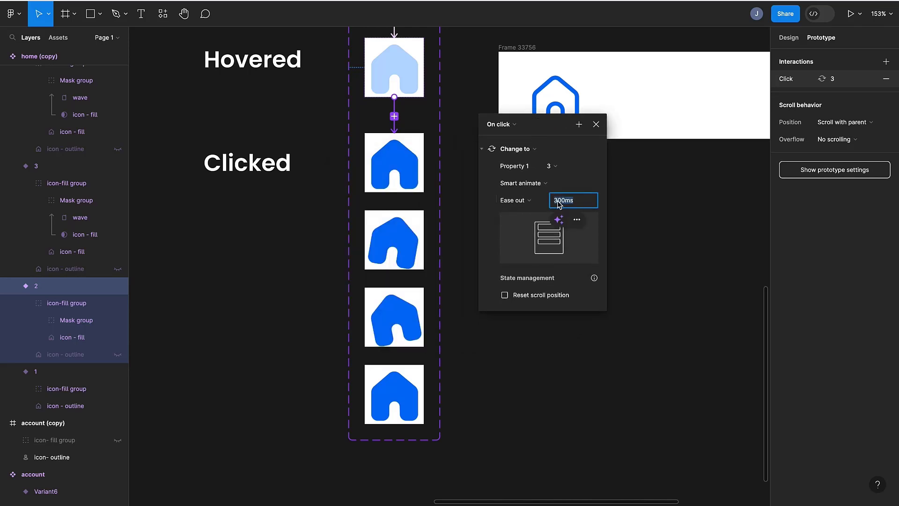
left_click(559, 204)
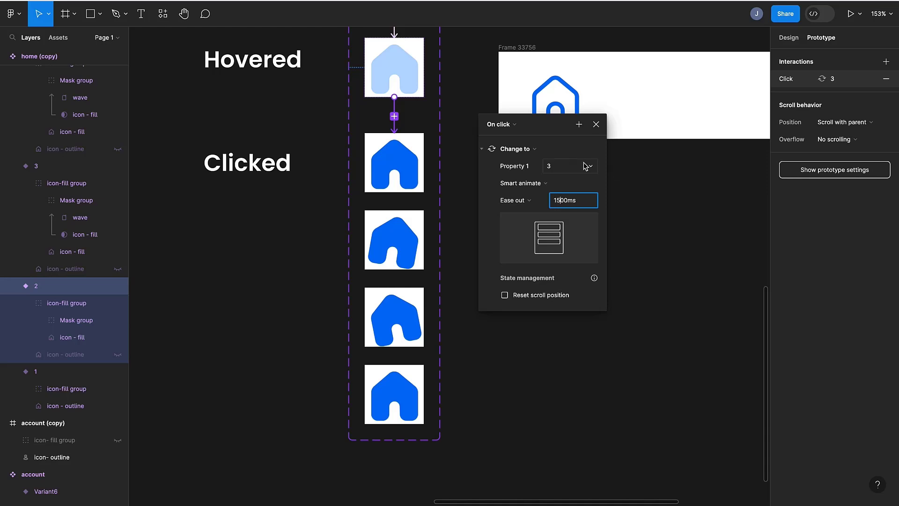
key("Return")
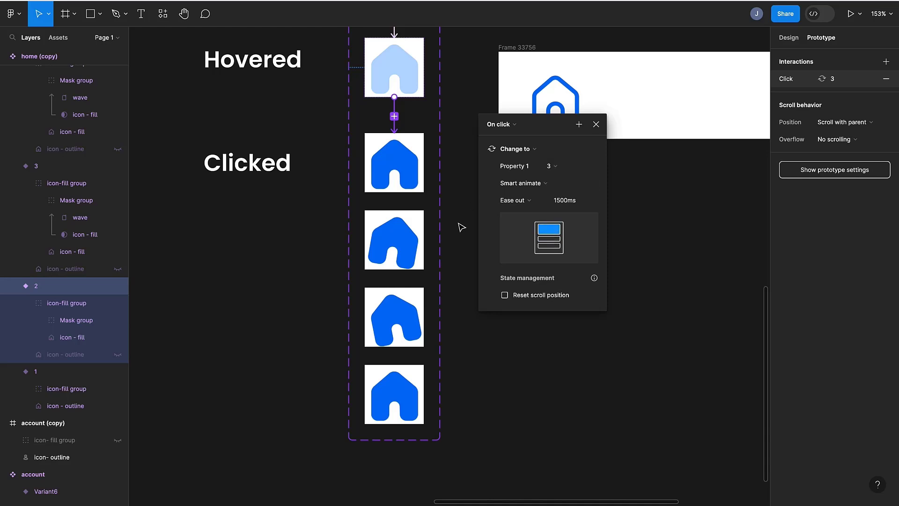
- Connect variant 3 to variant 4 with an After delay trigger set to 100ms
left_click(397, 174)
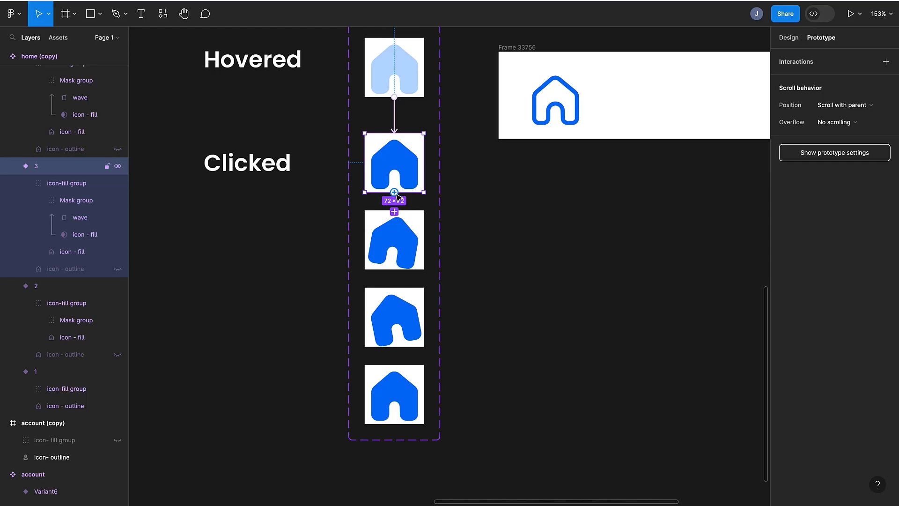
left_click_drag(396, 193, 397, 215)
left_click_drag(363, 245, 557, 126)
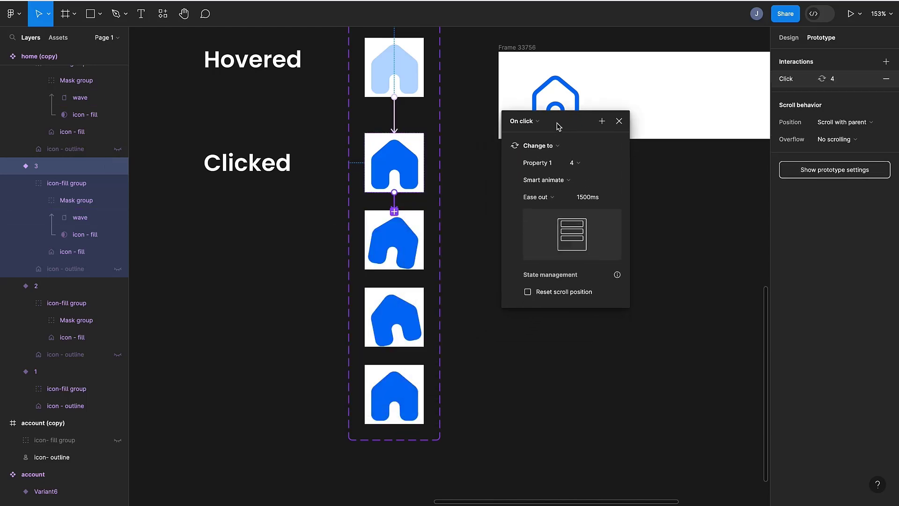
left_click(527, 121)
left_click(527, 258)
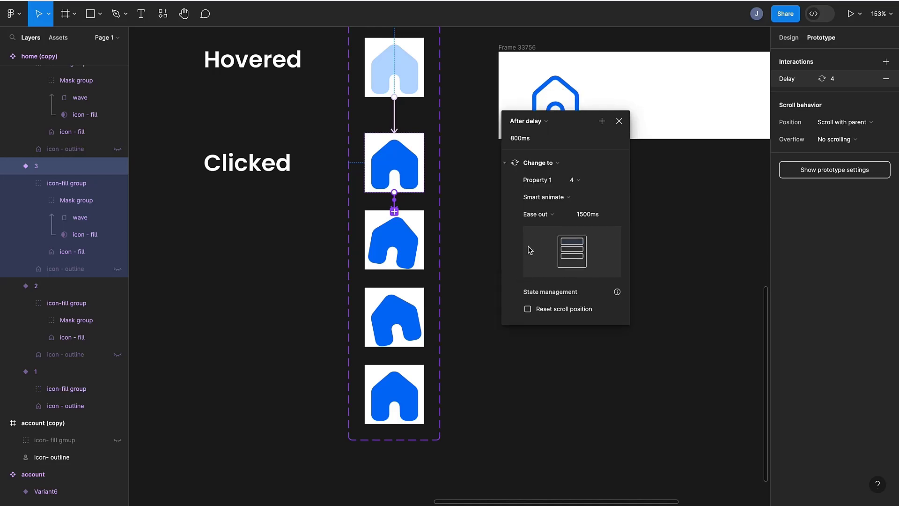
left_click(515, 139)
left_click(516, 139)
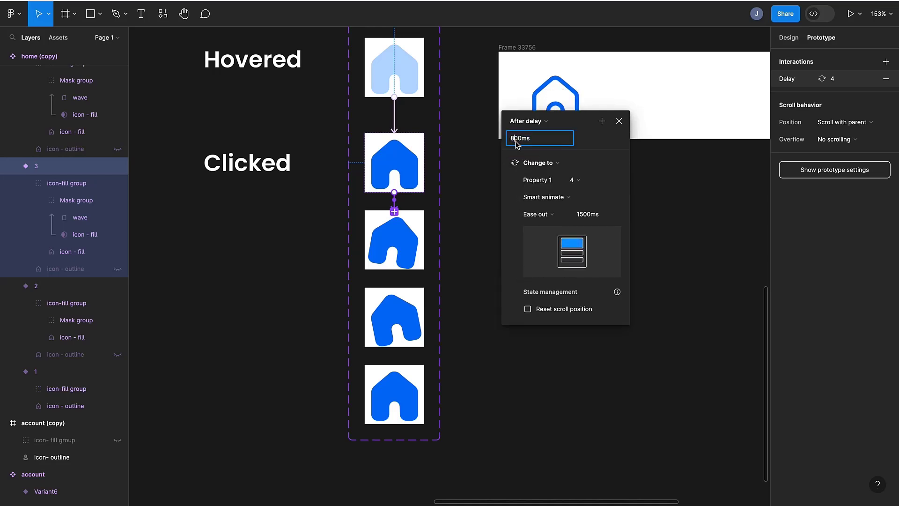
key("BackSpace")
type("1")
- Set the animation duration of the variant 3 to variant 4 transition to 400ms
left_click(591, 221)
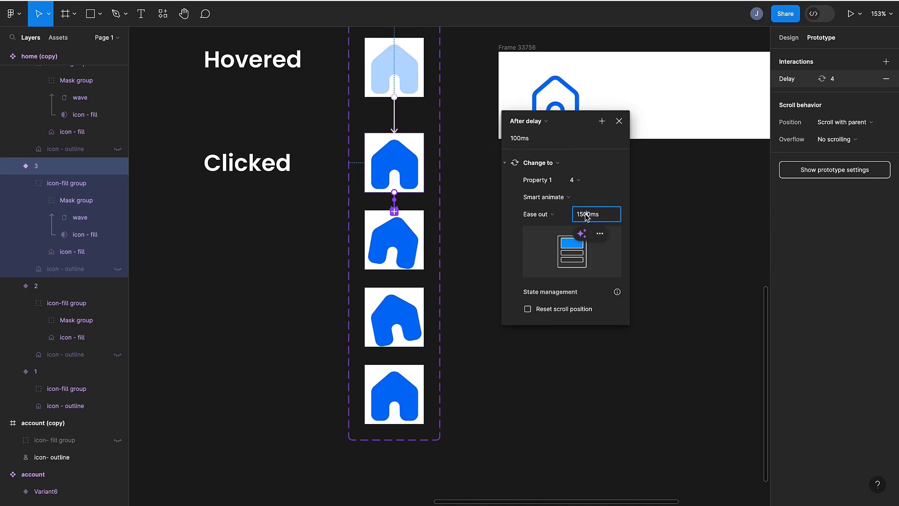
left_click(584, 219)
key("BackSpace")
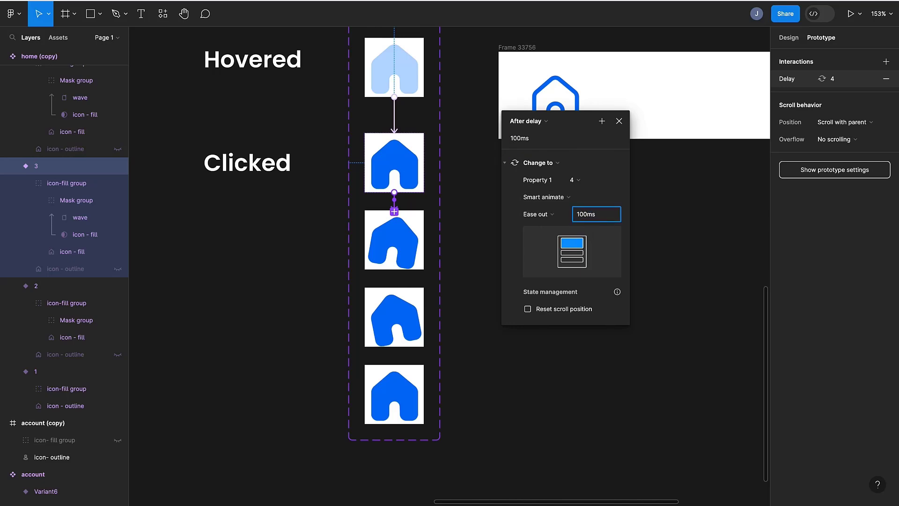
key("BackSpace")
type("4")
left_click(399, 263)
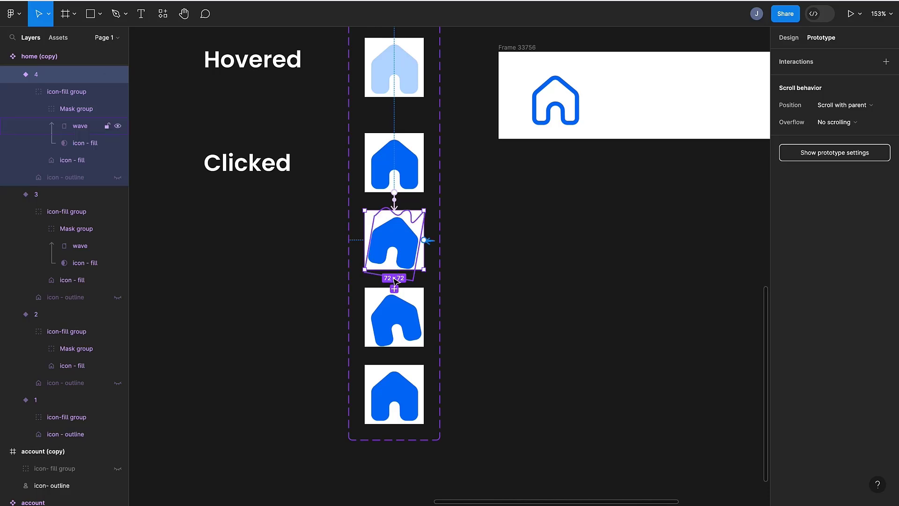
- Connect variant 4 to variant 5 and change its trigger to After delay with a 40ms delay
left_click_drag(394, 288, 394, 296)
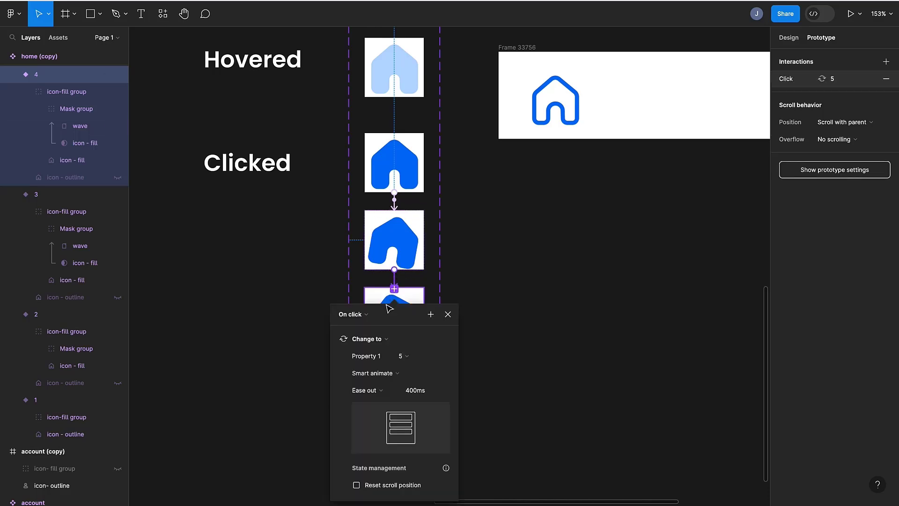
left_click(500, 132)
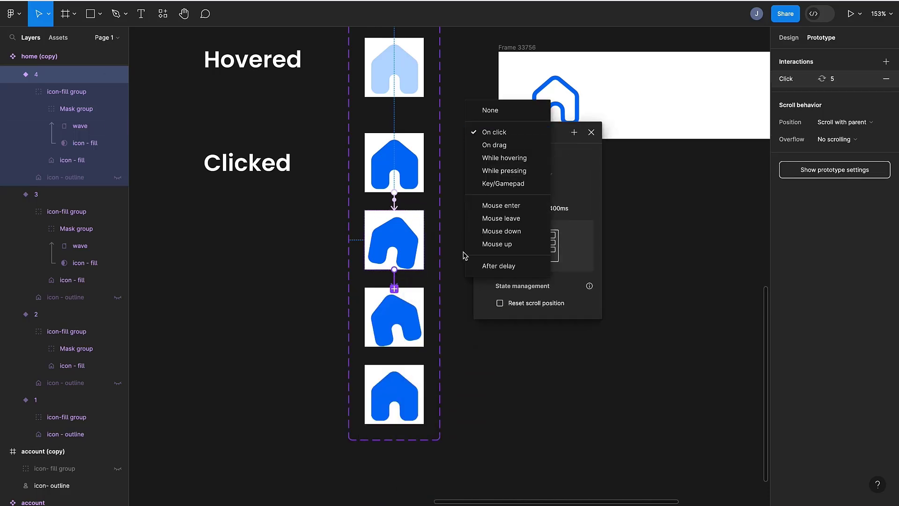
left_click(473, 262)
left_click(491, 150)
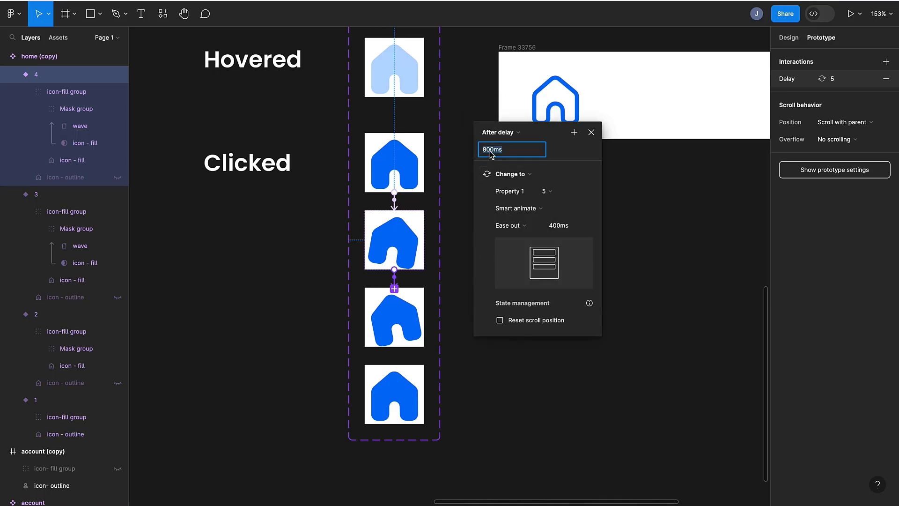
left_click(490, 149)
key("BackSpace")
key("BackSpace")
type("4")
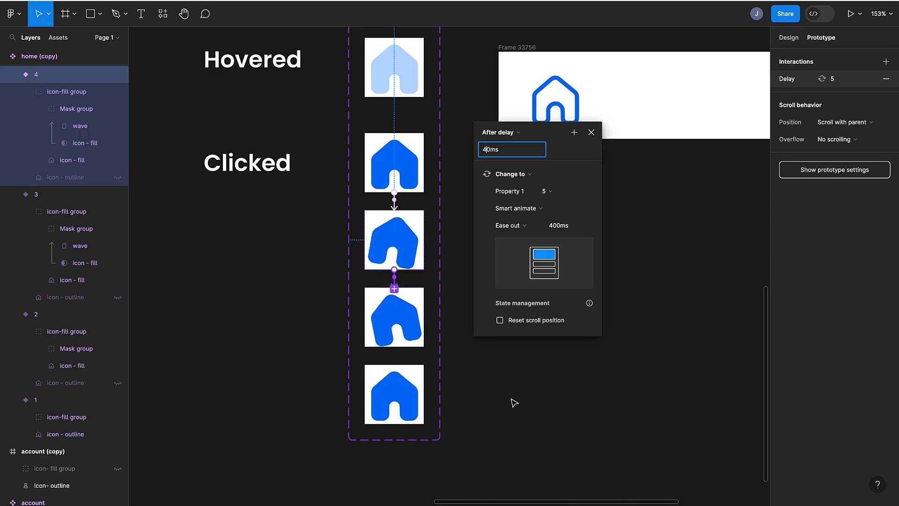
left_click(513, 402)
- Connect variant 5 to variant 6 and change its trigger to After delay with an 80ms delay
left_click(381, 346)
left_click_drag(395, 349, 527, 182)
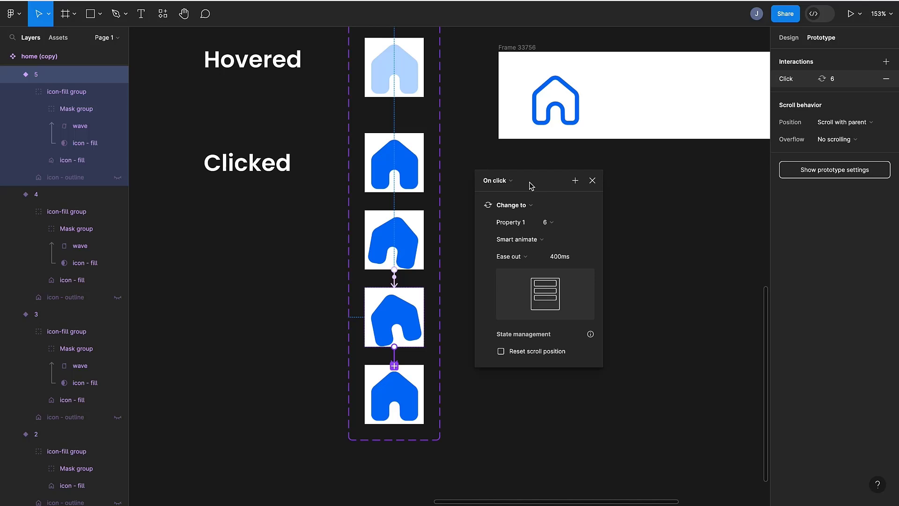
left_click(506, 181)
left_click(492, 311)
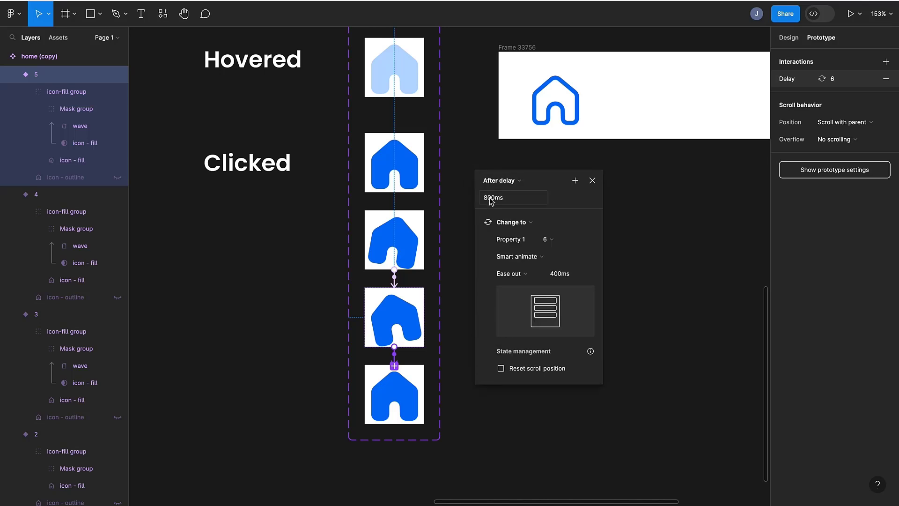
left_click(492, 197)
type("80ms")
left_click(473, 293)
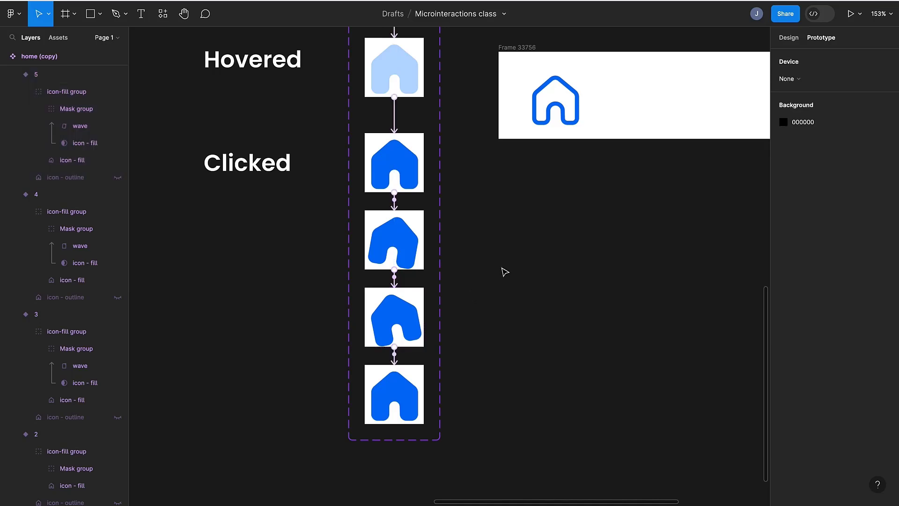
- Preview the frame containing the home icon instance to test the click animation
scroll(527, 48, "up", 2)
scroll(527, 48, "right", 2)
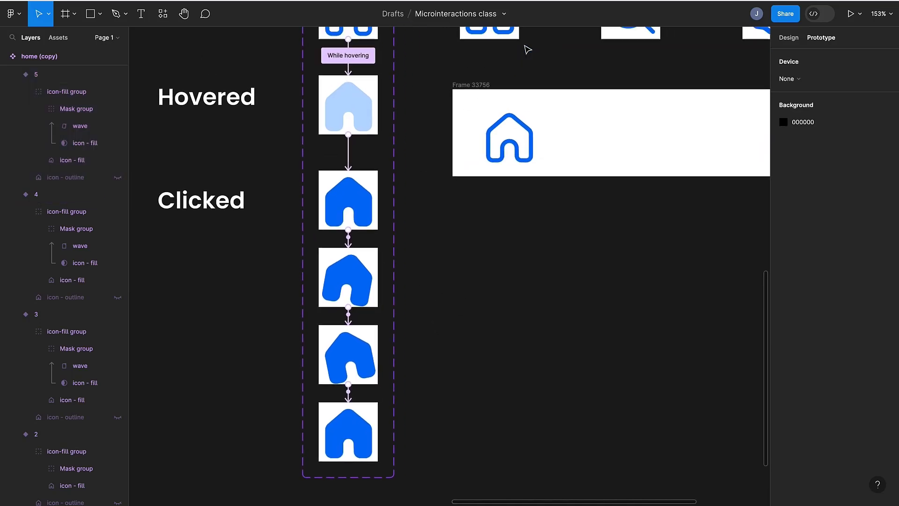
left_click(481, 88)
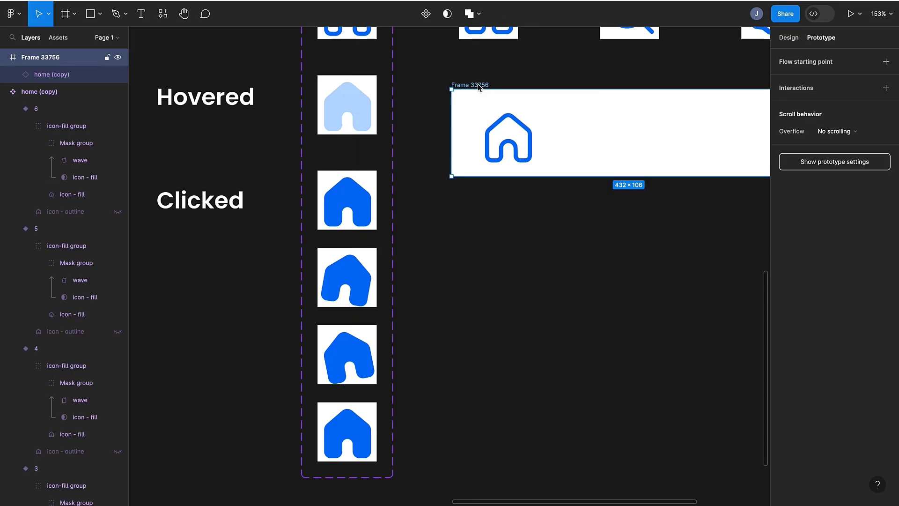
key("shift+space")
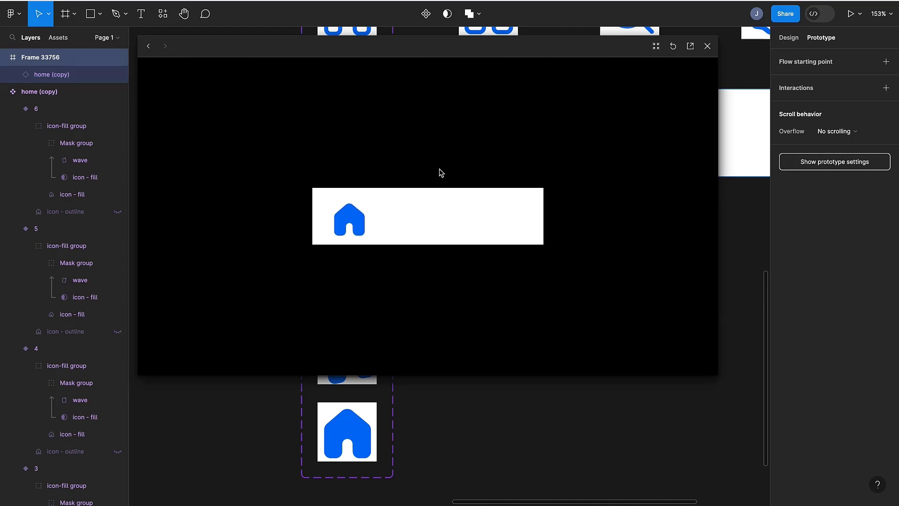
left_click(707, 46)
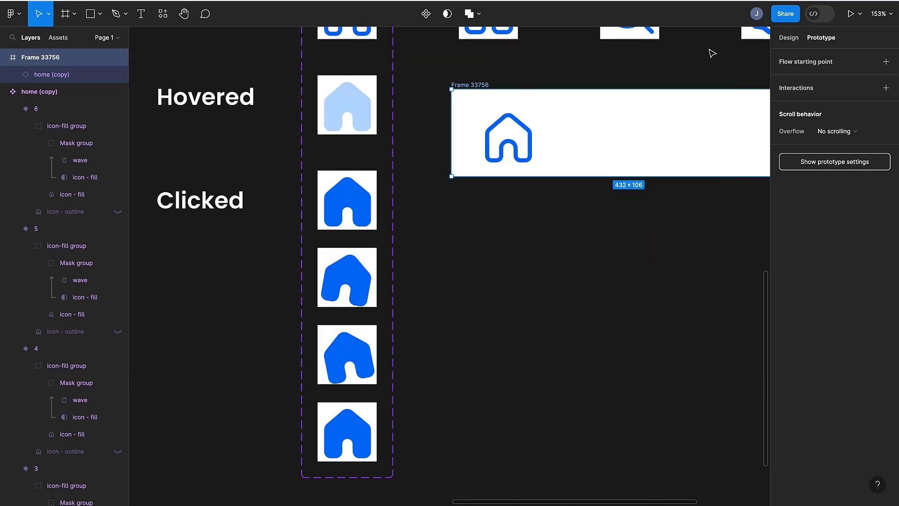
- Move the preview frame further right, clear of the icon components
scroll(713, 53, "up", 2)
scroll(712, 53, "right", 2)
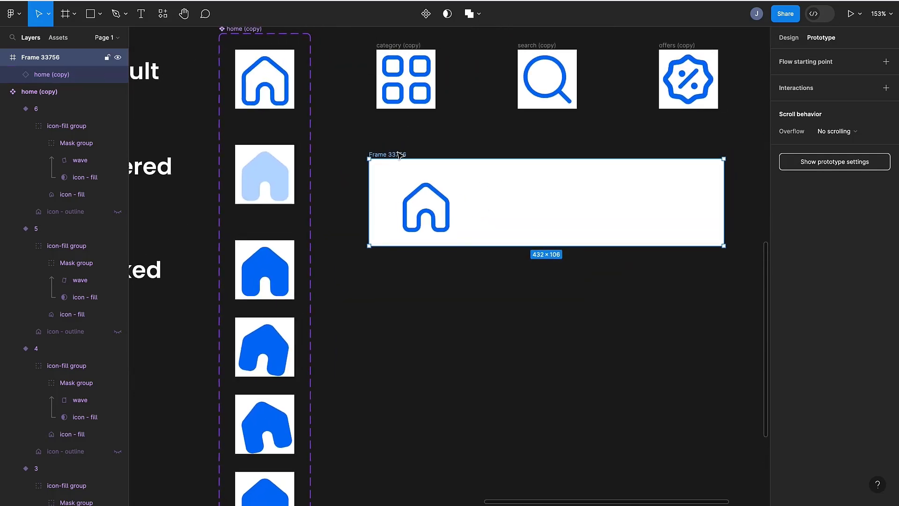
left_click_drag(399, 155, 767, 145)
scroll(664, 225, "up", 3)
scroll(665, 225, "right", 2)
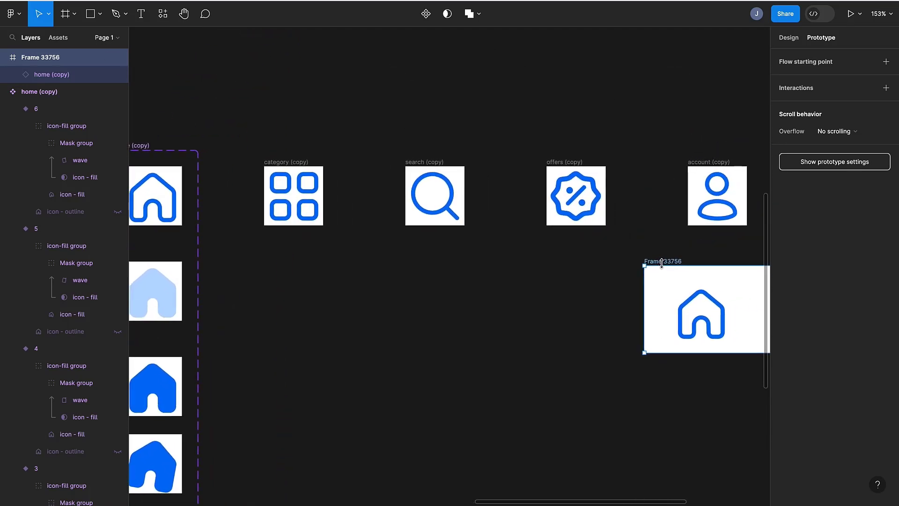
scroll(662, 263, "right", 2)
scroll(568, 263, "down", 1)
scroll(568, 263, "left", 1)
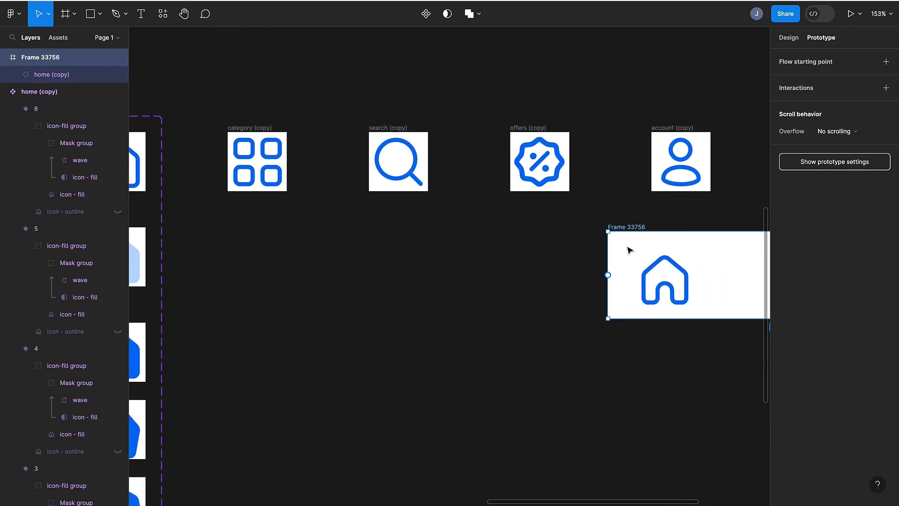
left_click_drag(633, 229, 451, 239)
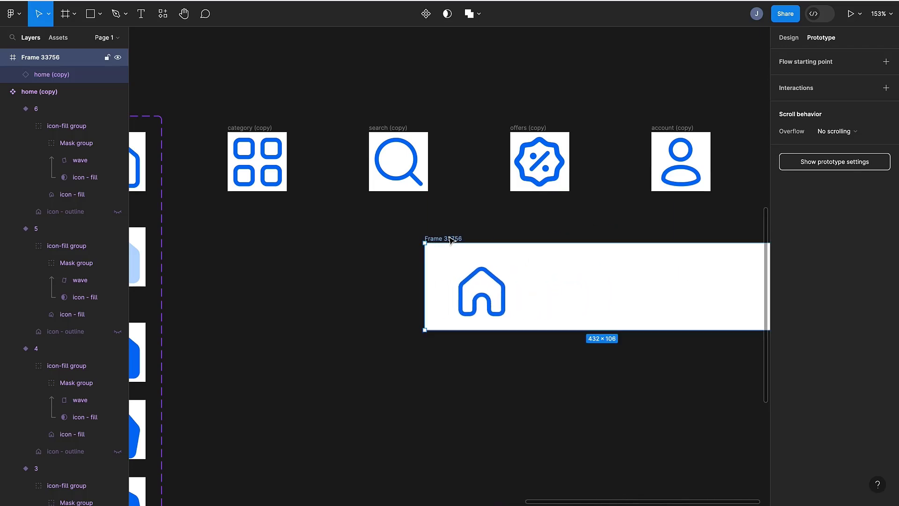
scroll(395, 234, "left", 5)
scroll(395, 234, "down", 1)
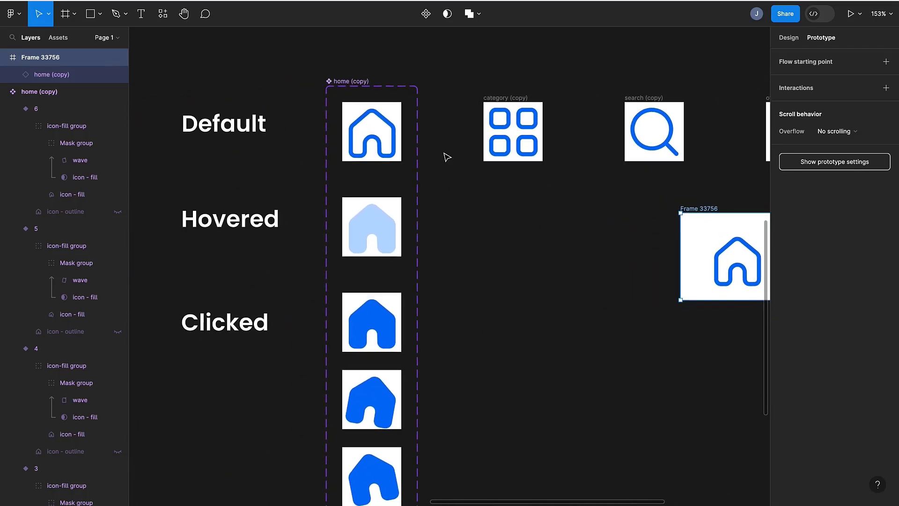
- Duplicate the category icon frame below itself, and in the copy show the fill group and hide the outline
left_click(503, 99)
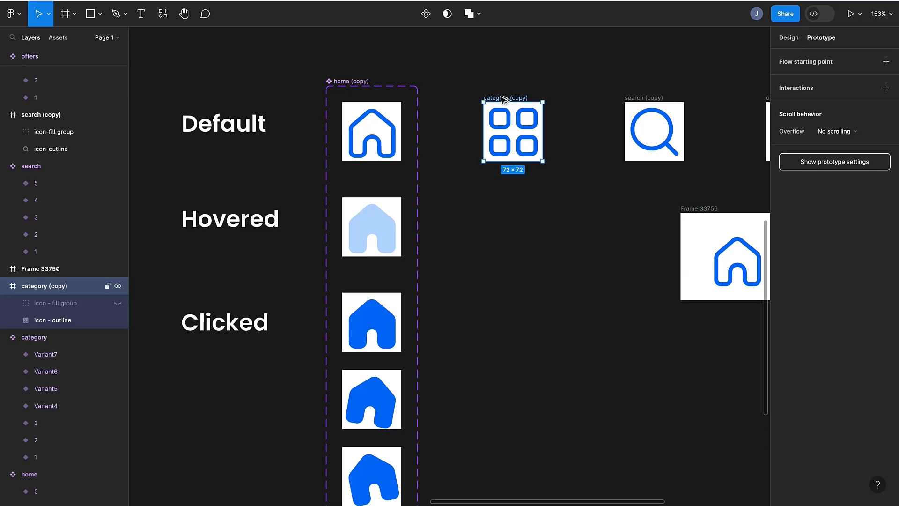
left_click_drag(502, 99, 502, 194)
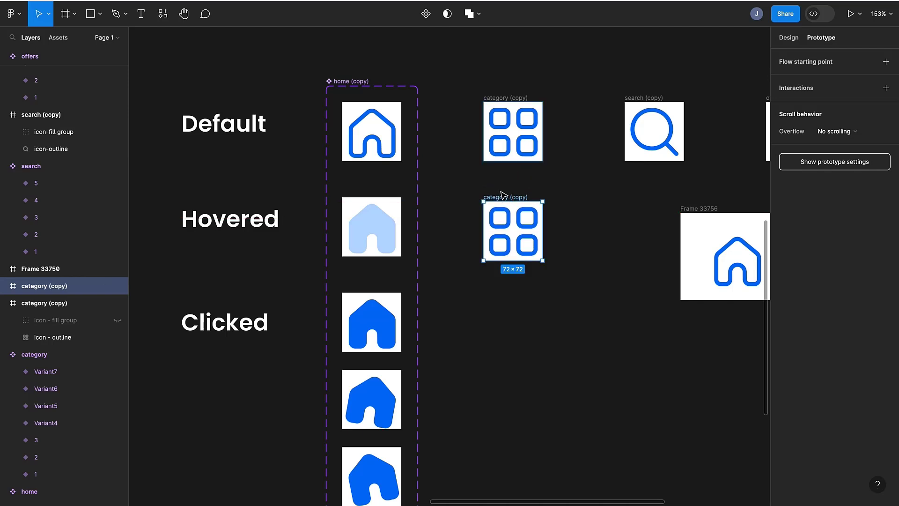
scroll(503, 195, "down", 4)
scroll(503, 195, "right", 2)
left_click(480, 135)
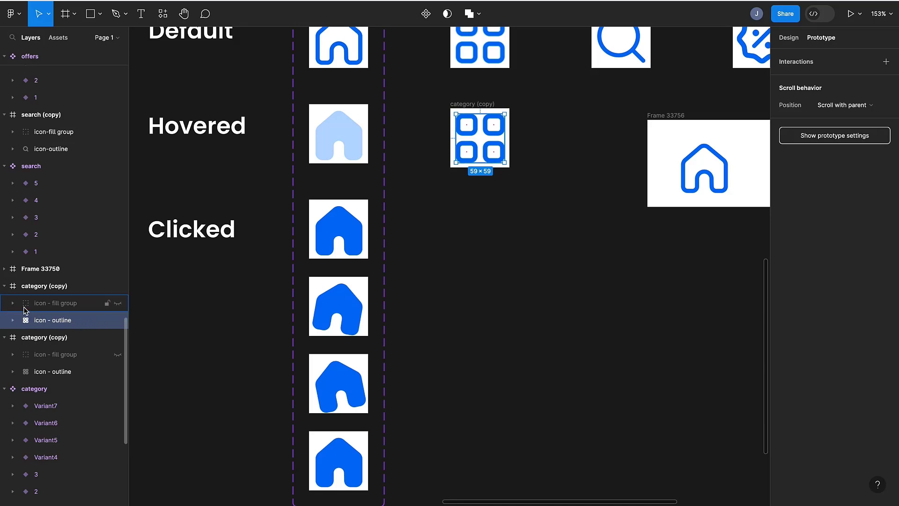
left_click(118, 304)
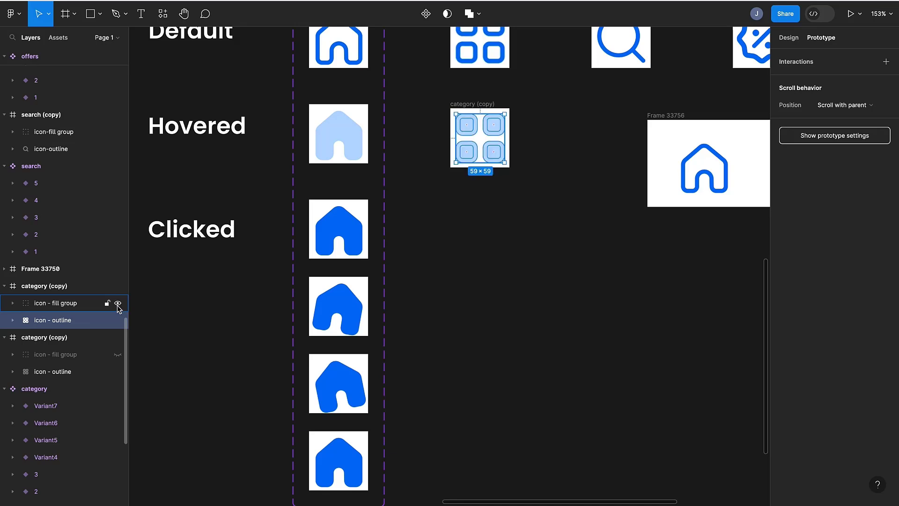
left_click(117, 321)
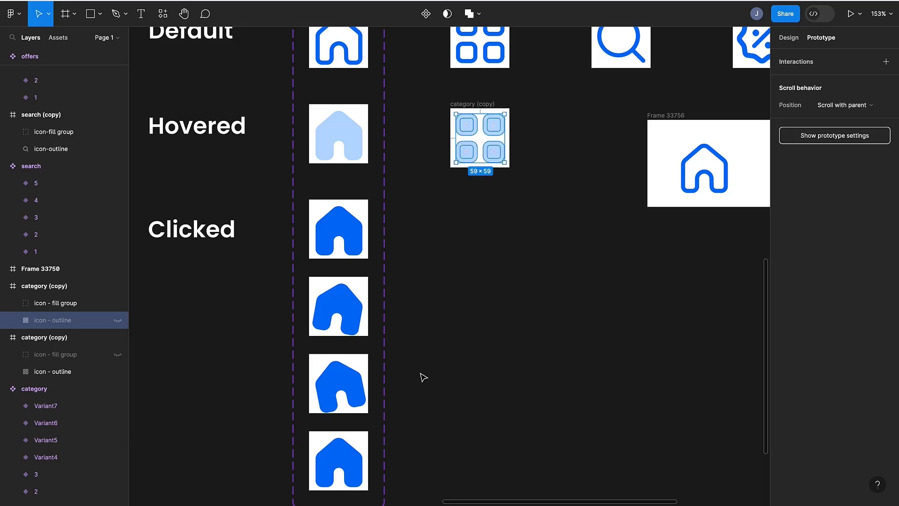
- Duplicate the filled category icon frame again, placing the copy below it
scroll(493, 361, "up", 2)
scroll(493, 361, "up", 1)
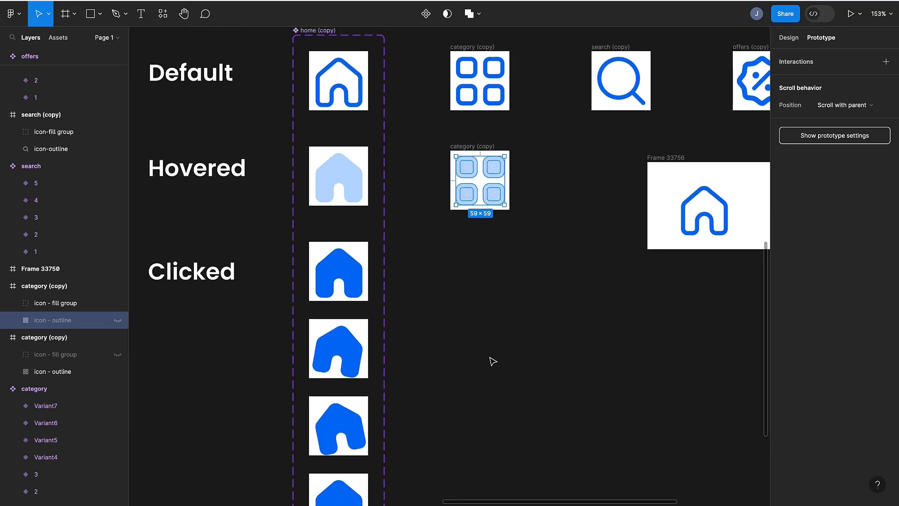
scroll(492, 351, "down", 1)
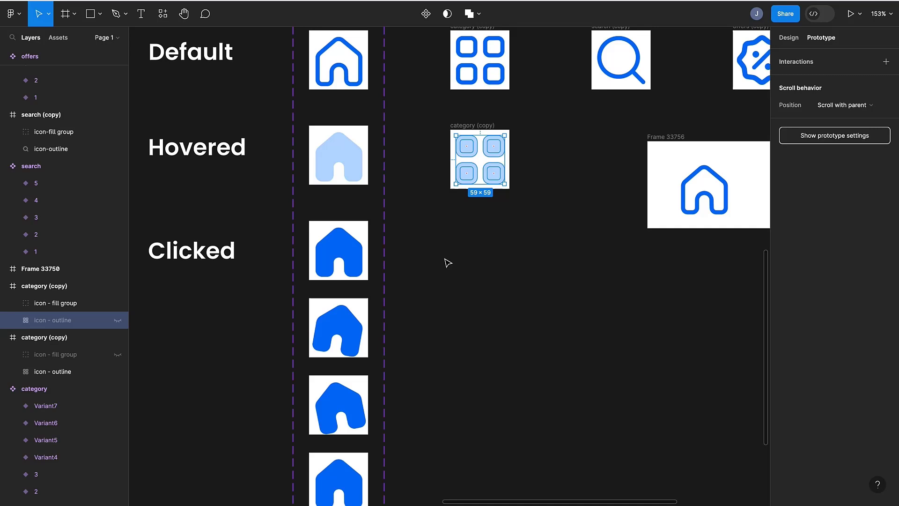
left_click(467, 126)
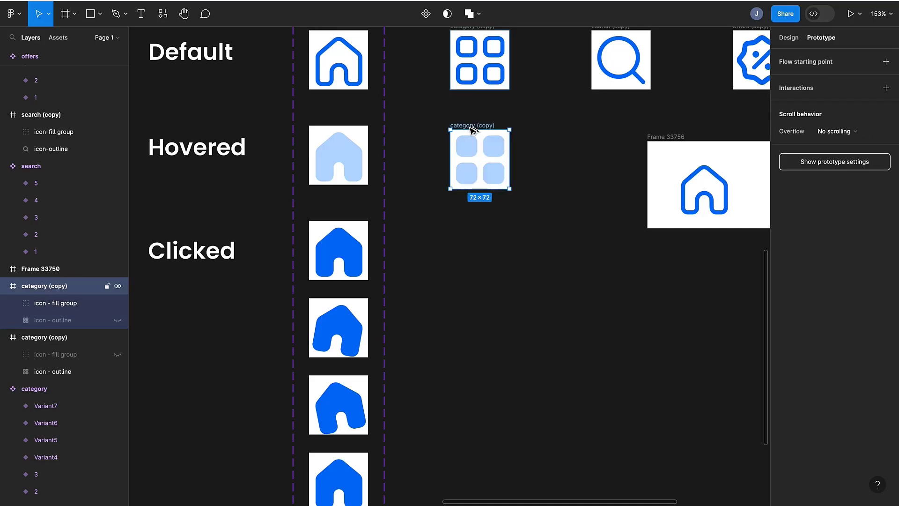
left_click_drag(467, 125, 470, 219)
scroll(469, 219, "down", 3)
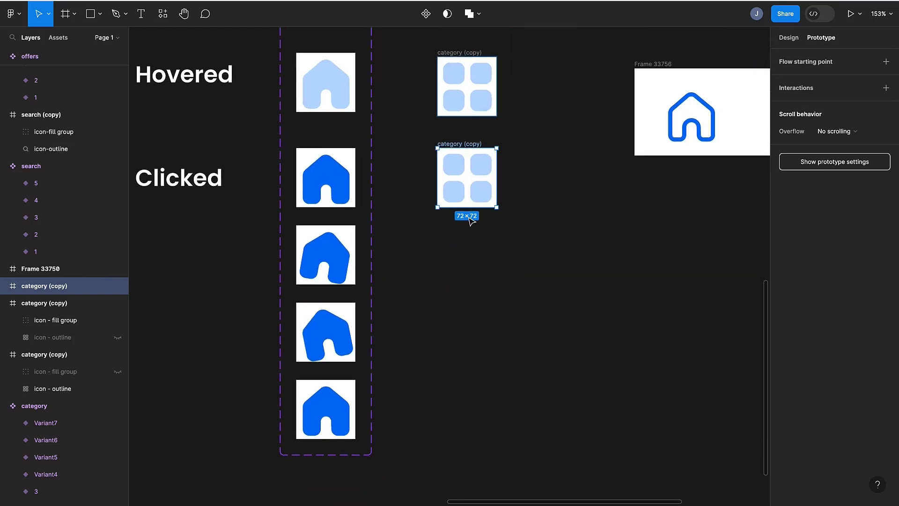
- Move the wave layer in the lower category copy's mask group up by 40 px so the fill covers the icon
left_click(4, 285)
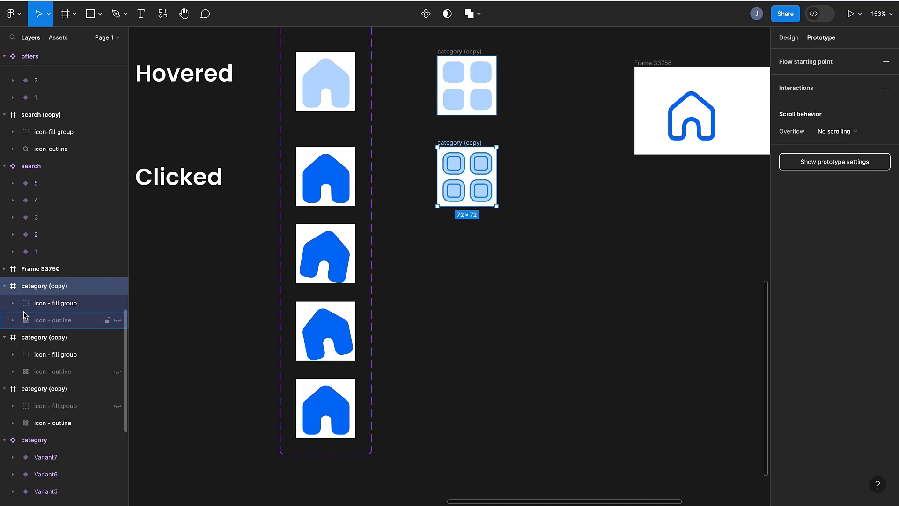
left_click(12, 304)
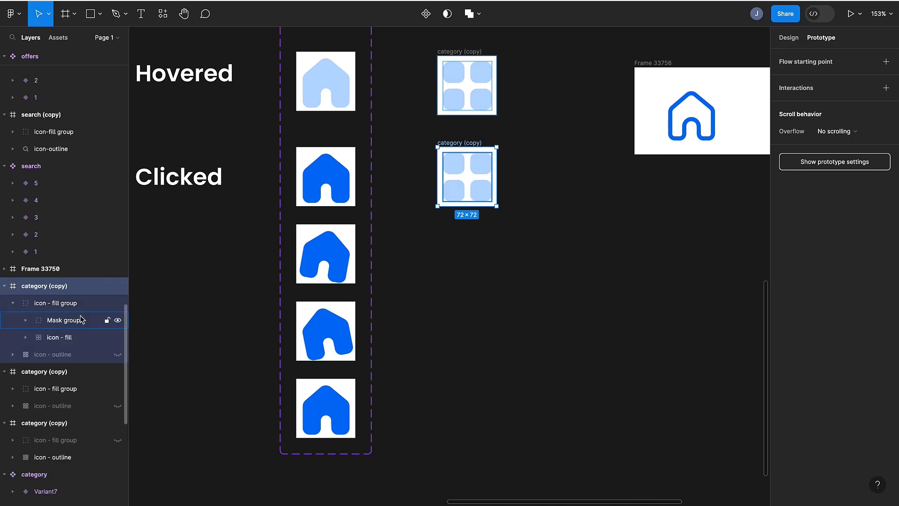
left_click(45, 321)
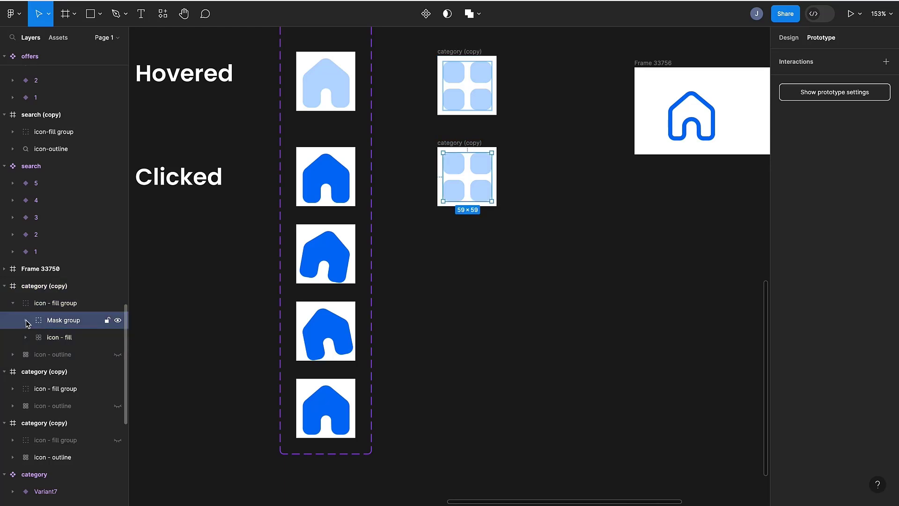
left_click(26, 321)
left_click(60, 341)
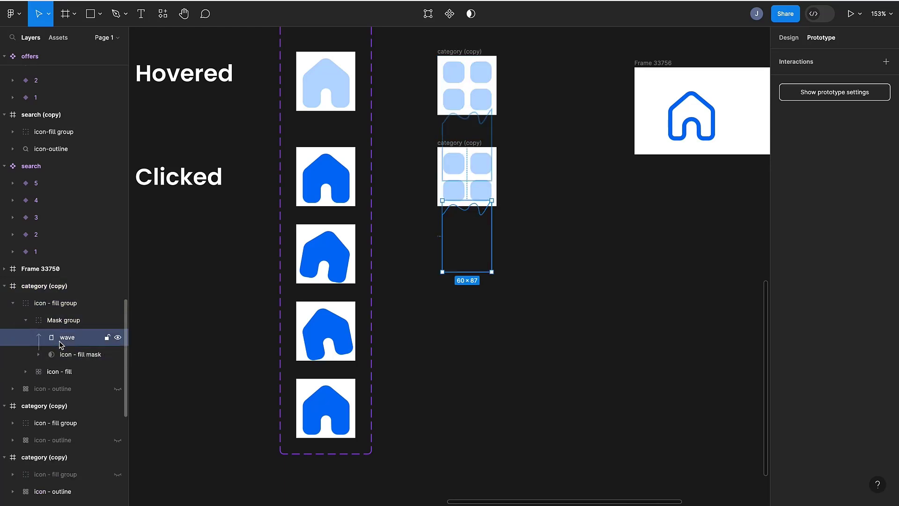
key("shift+Up")
key("shift+Up")
key("shift+Up")
key("shift+Up")
key("shift+Up")
key("shift+Up")
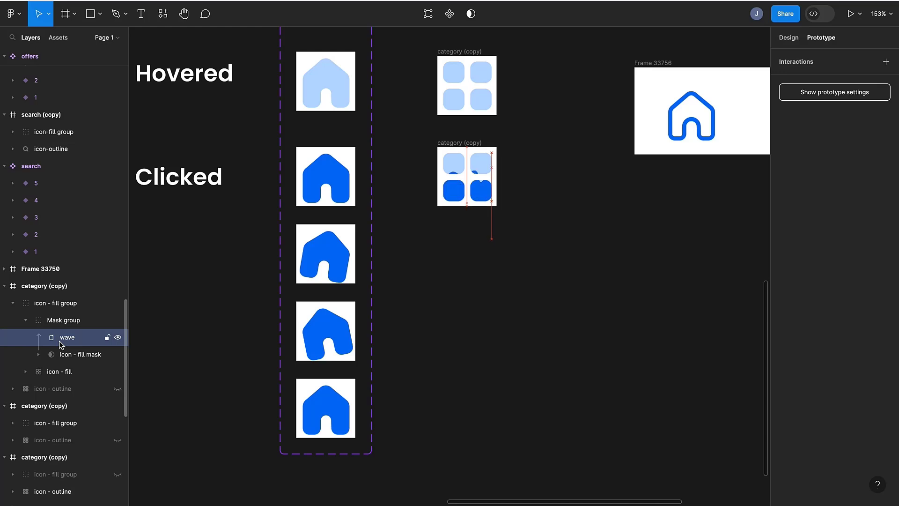
key("shift+Up")
key("shift+Up")
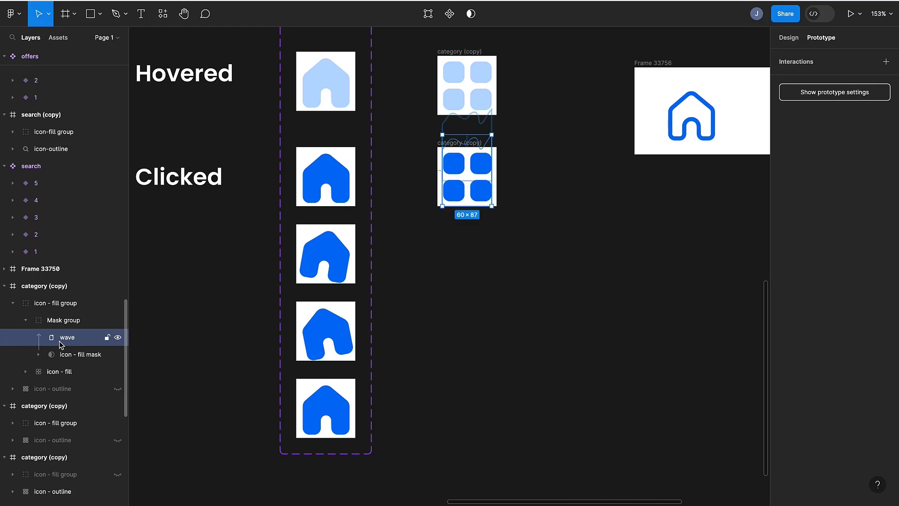
key("shift+Down")
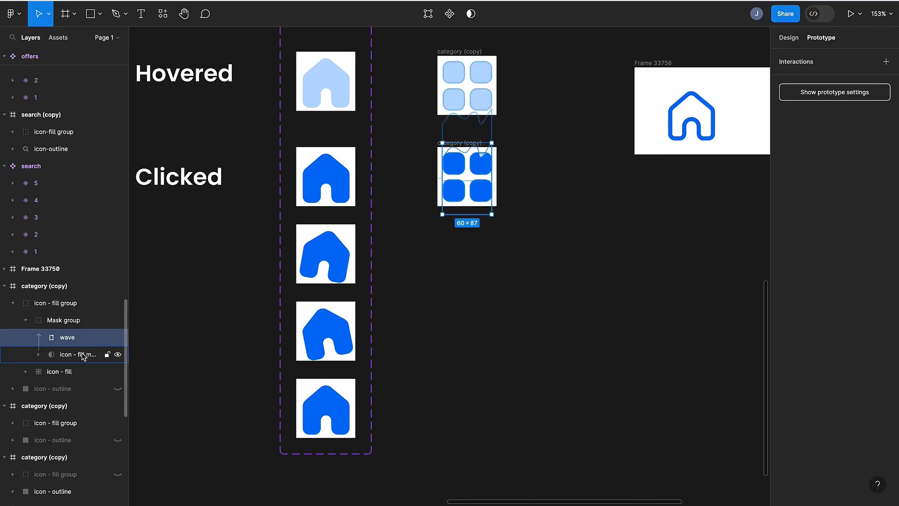
- Nudge the wave layer in the lower category copy's mask group up by 2 px
left_click(81, 355)
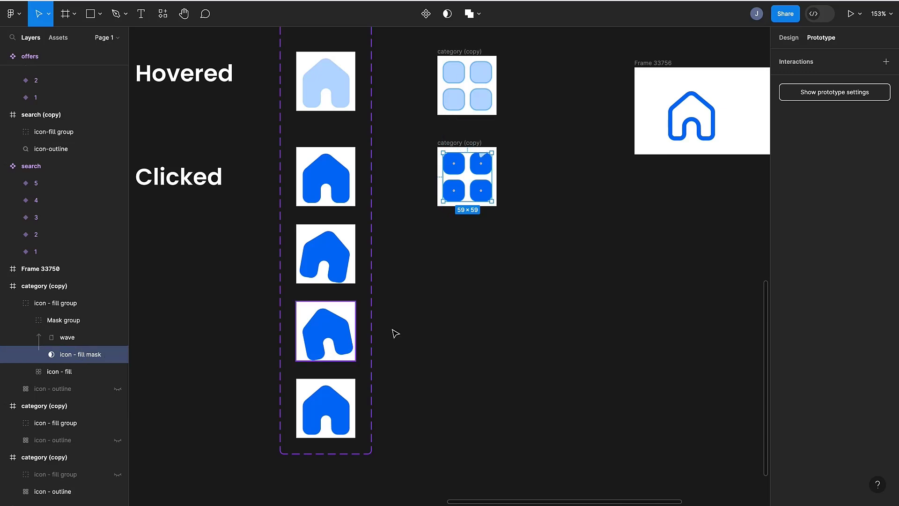
left_click(481, 308)
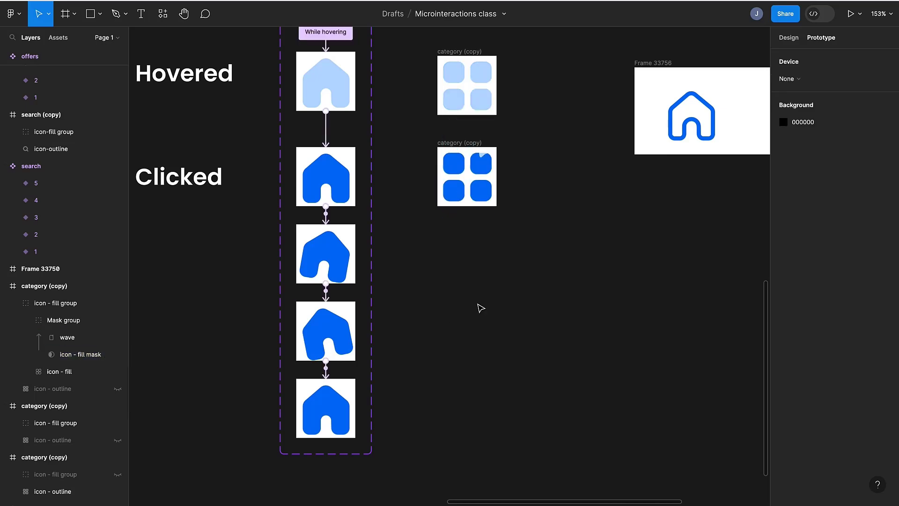
left_click(70, 339)
key("Up")
key("Up")
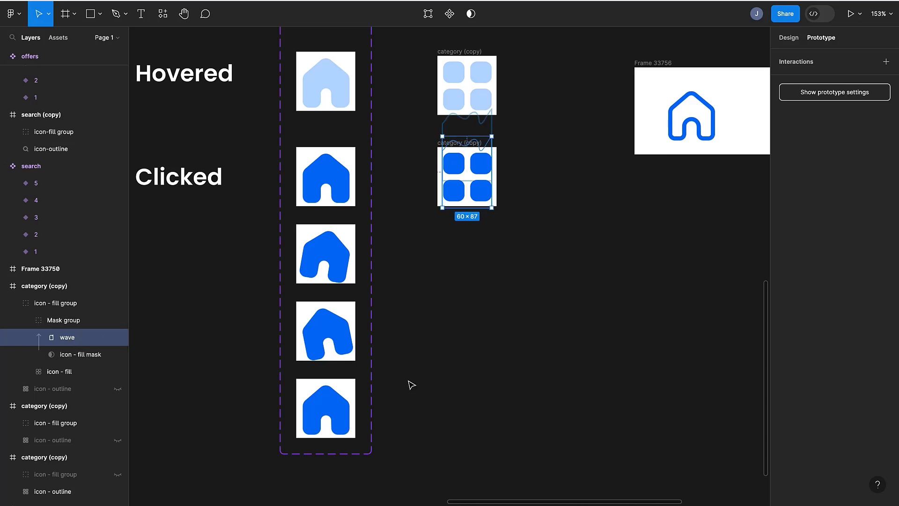
left_click(484, 339)
- Duplicate the filled category frame below itself and hide the icon-fill layer in the copy
left_click(470, 144)
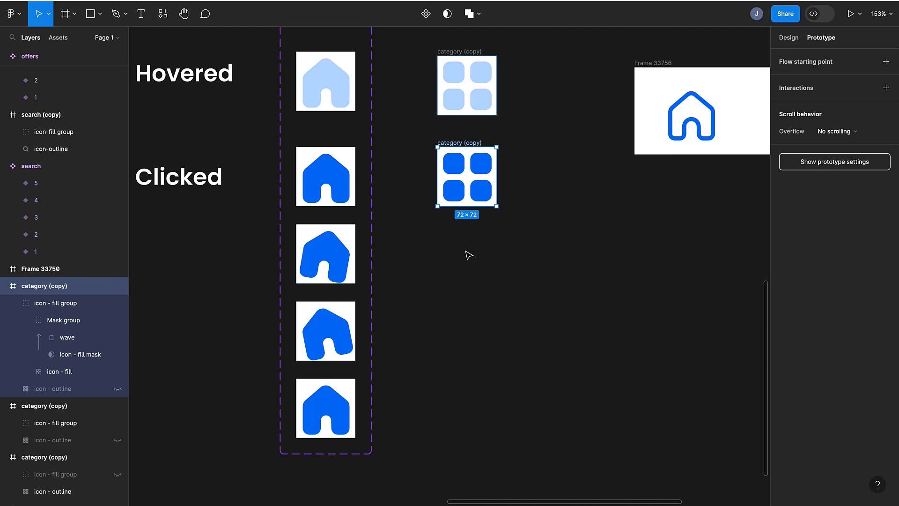
left_click(790, 39)
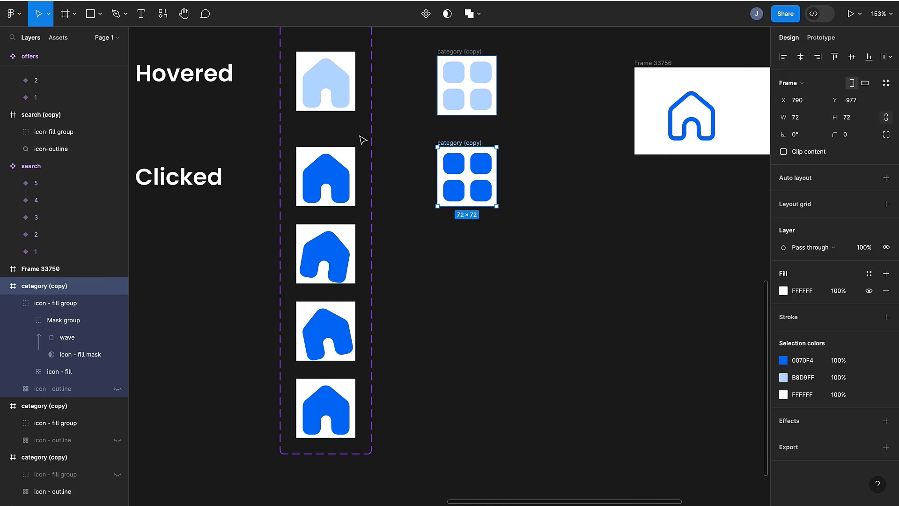
left_click_drag(450, 142, 457, 225)
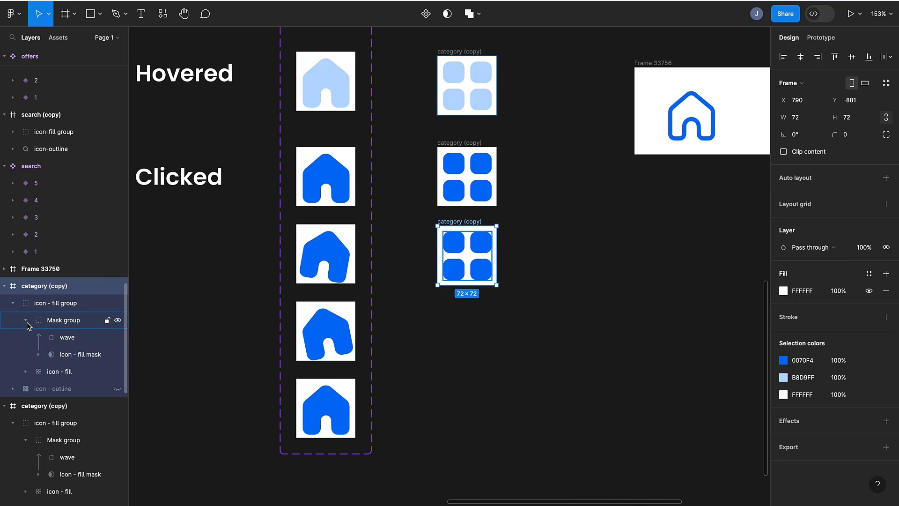
left_click(118, 372)
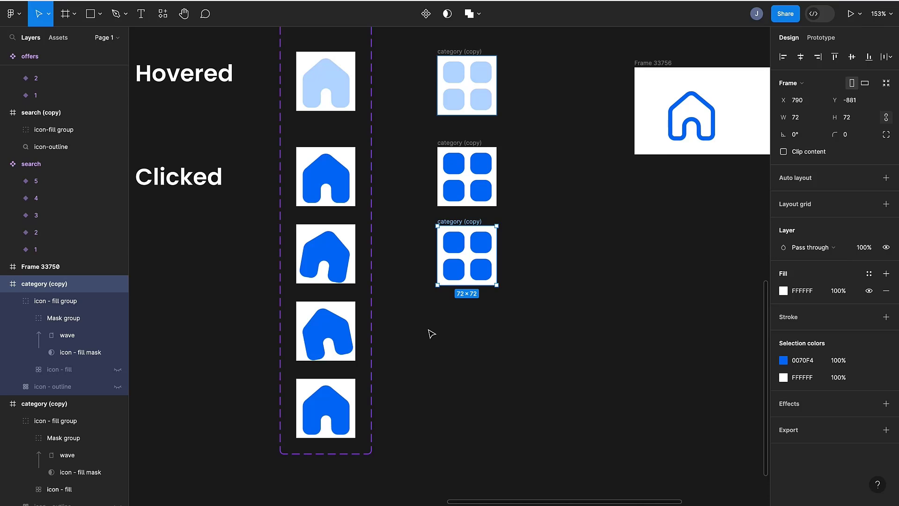
- Duplicate the latest category frame again, placing the copy below it
left_click_drag(468, 225, 468, 304, "alt")
left_click(453, 313)
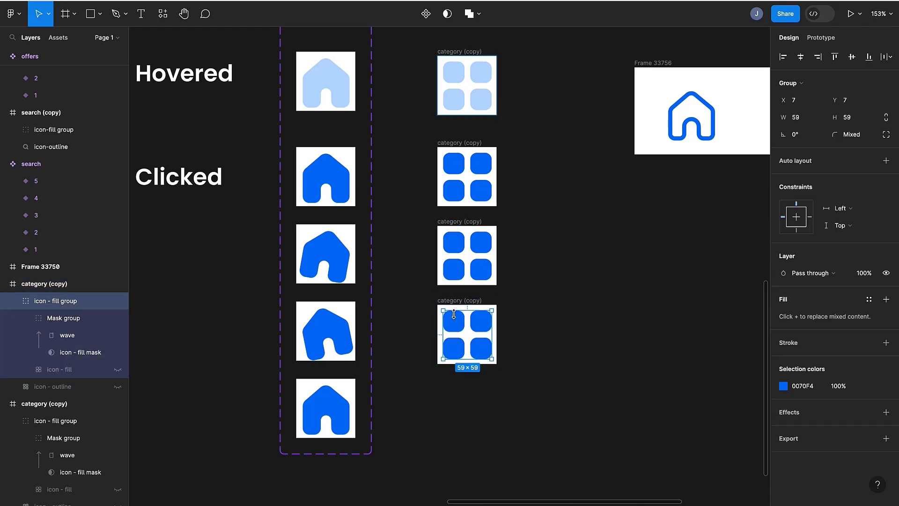
- In the newest copy's fill mask, stretch the lower-right square up to 32 px tall and shrink the upper-right square to 20 px
left_click(38, 353)
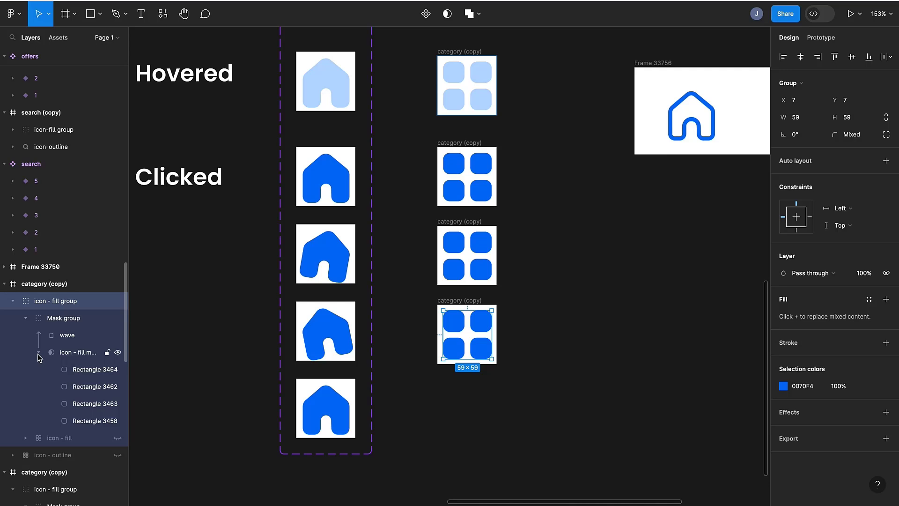
left_click(73, 353)
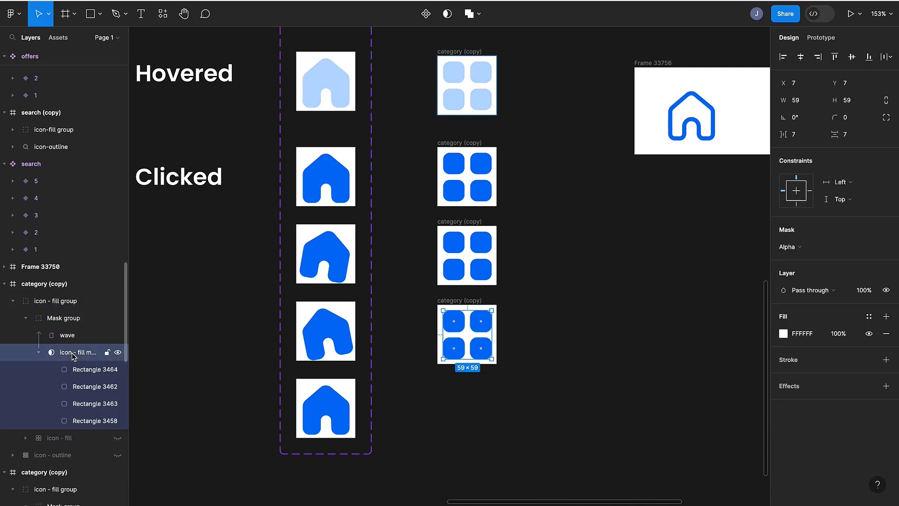
left_click(75, 372)
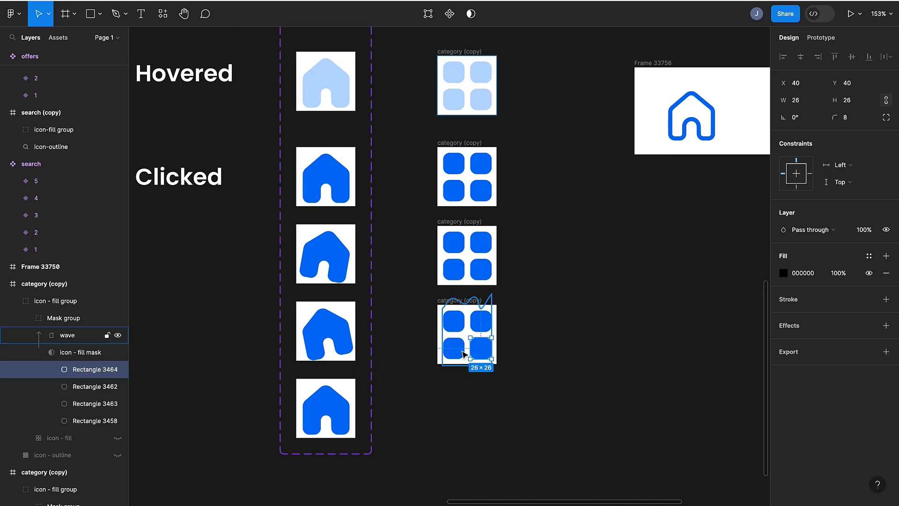
scroll(428, 297, "up", 5, "ctrl")
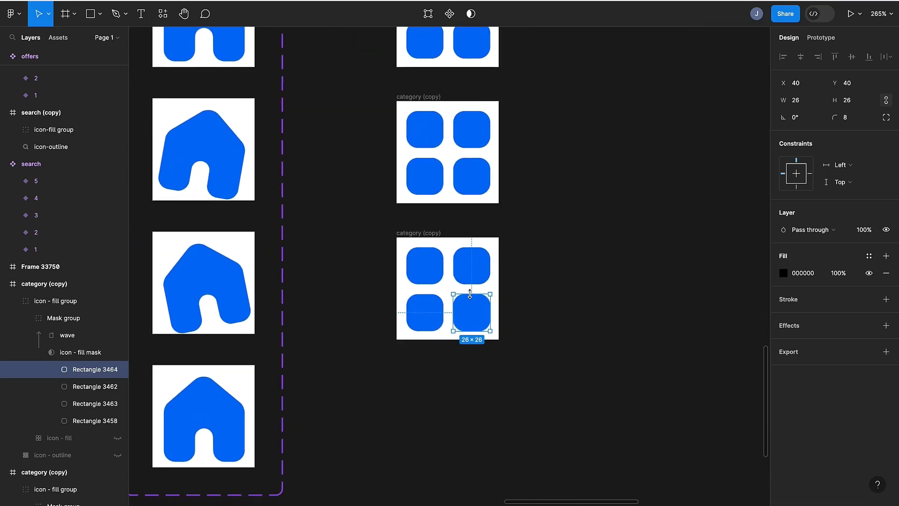
left_click_drag(470, 294, 472, 285)
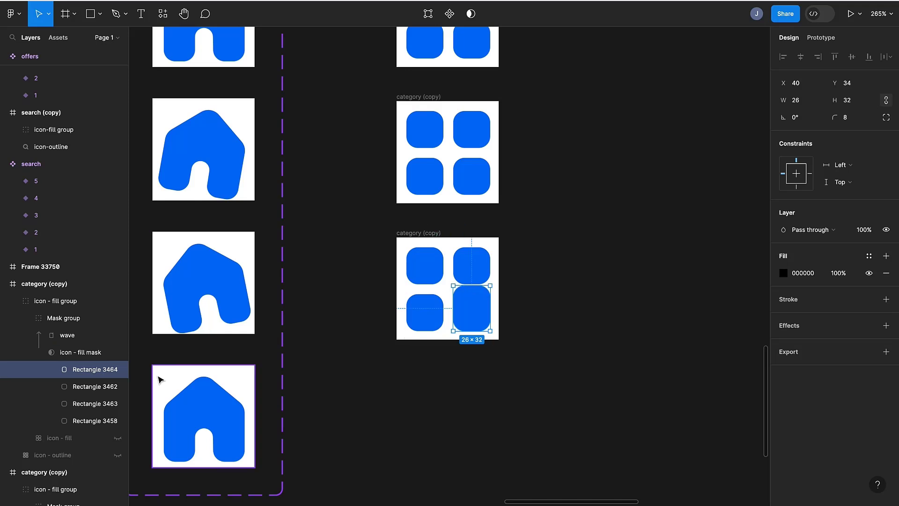
left_click(93, 386)
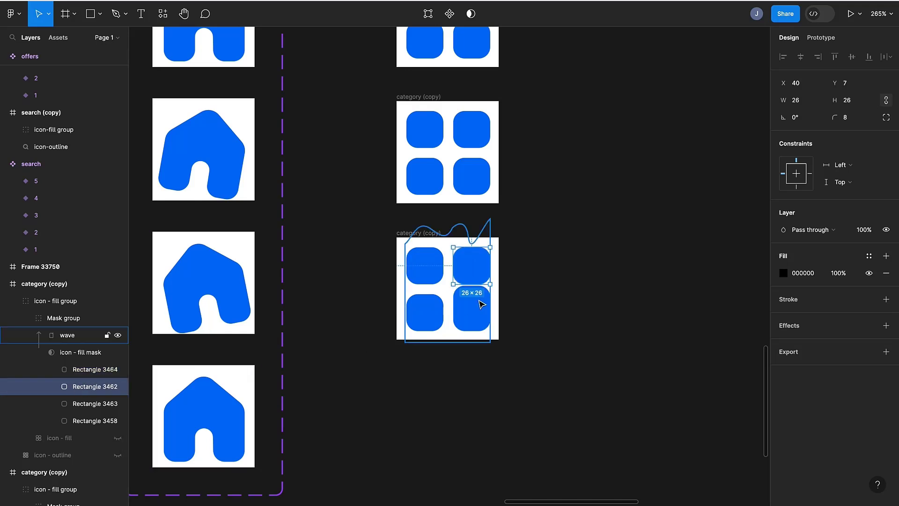
left_click_drag(472, 282, 473, 276)
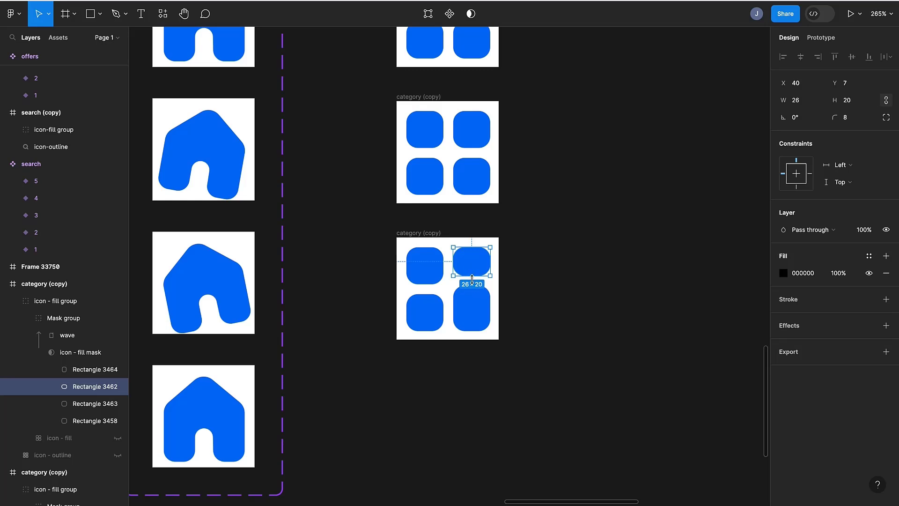
- Shrink the lower-left square to 20 px tall and stretch the upper-left square down to 32 px tall
left_click(112, 403)
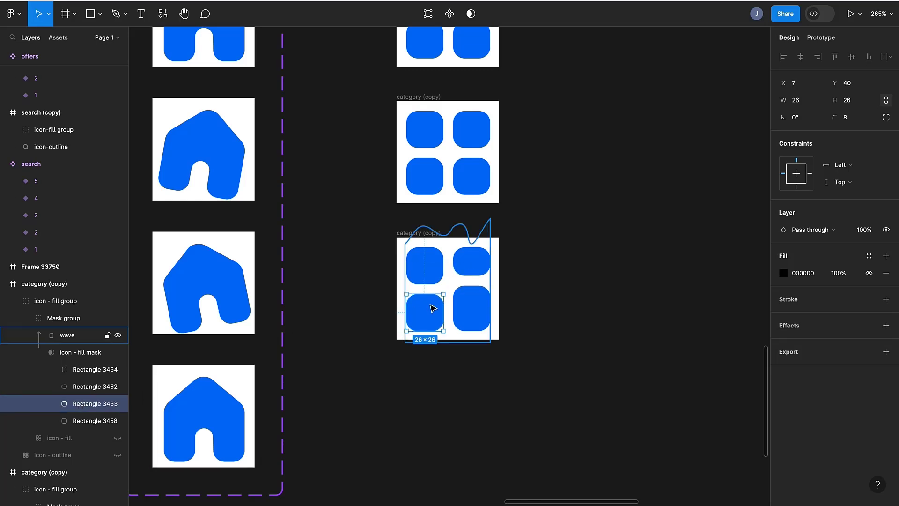
left_click_drag(427, 294, 427, 302)
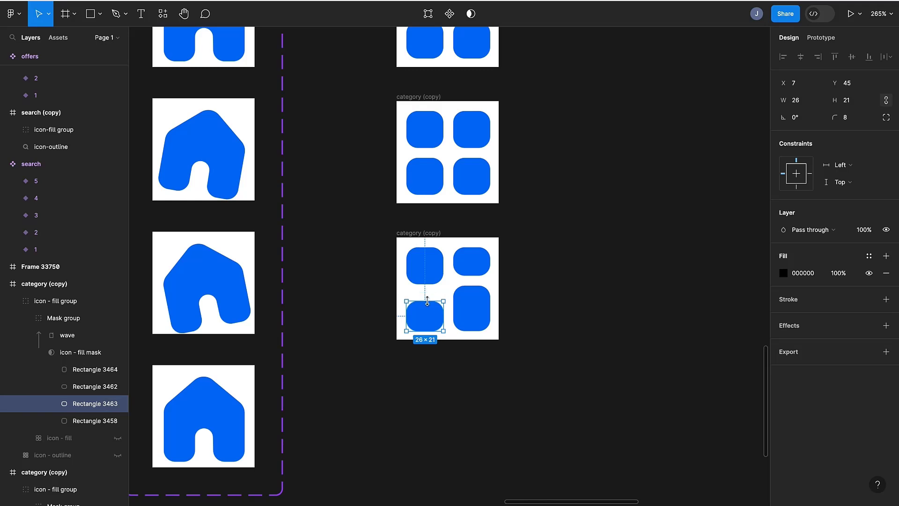
left_click(88, 422)
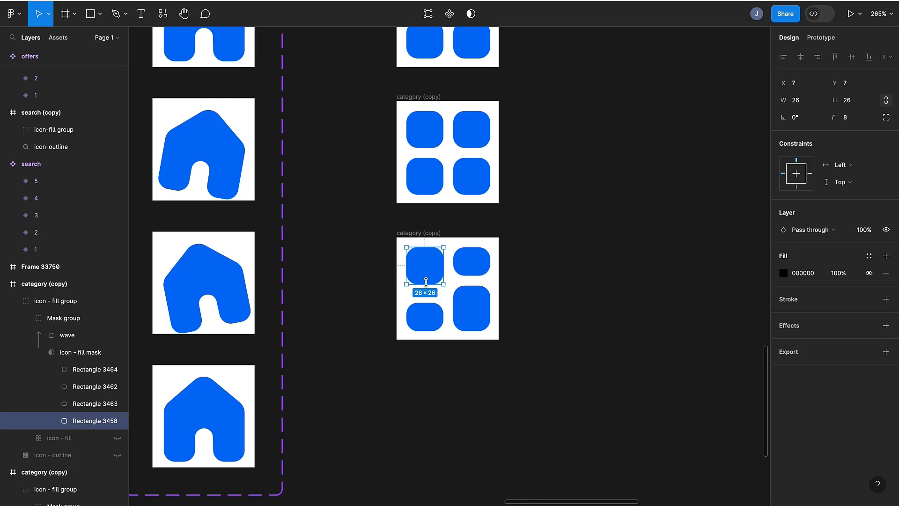
left_click_drag(425, 282, 427, 293)
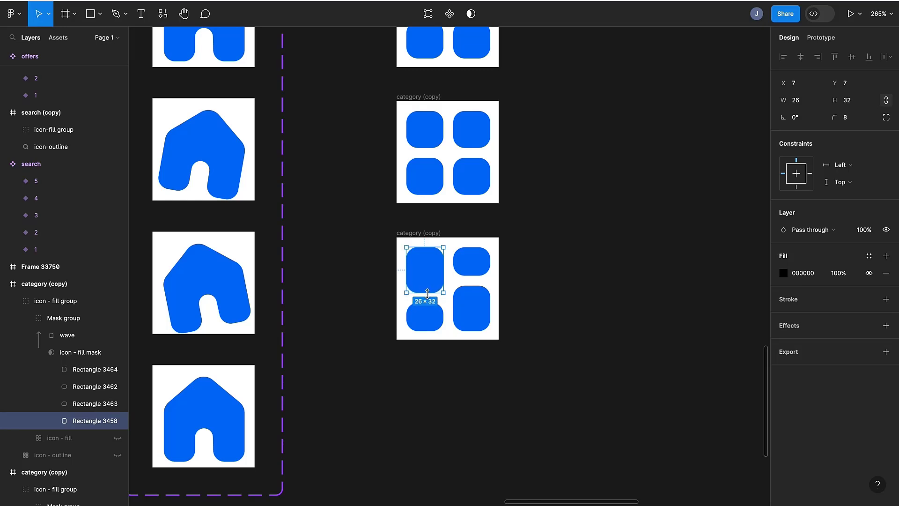
- Duplicate the reshaped category frame below itself
left_click(481, 355)
left_click(433, 234)
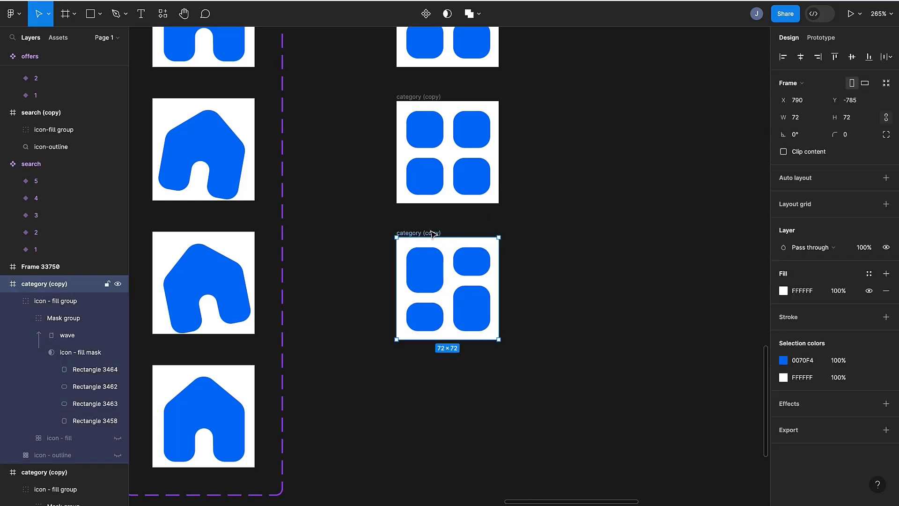
key("ctrl+d")
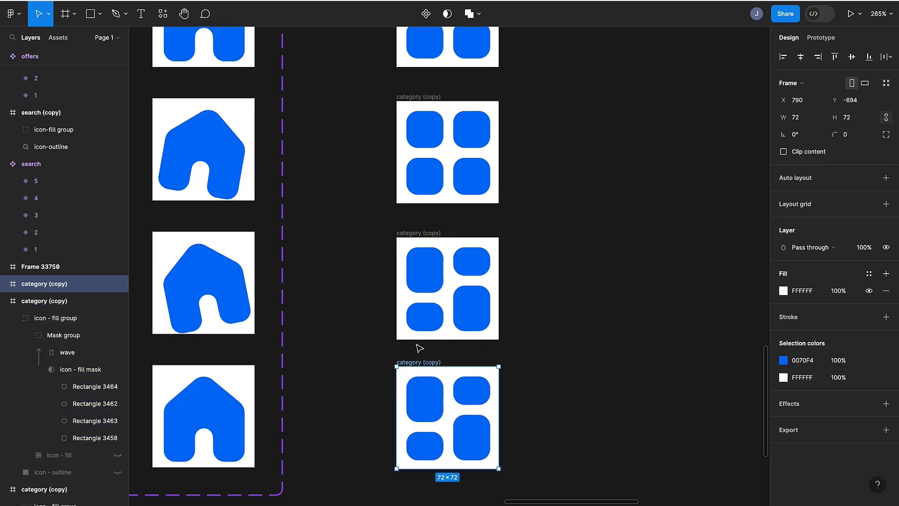
- In the duplicate's fill mask, shrink the lower-right square to 20 px and make the upper-right square 32 px tall
scroll(419, 345, "down", 5)
scroll(418, 348, "down", 1)
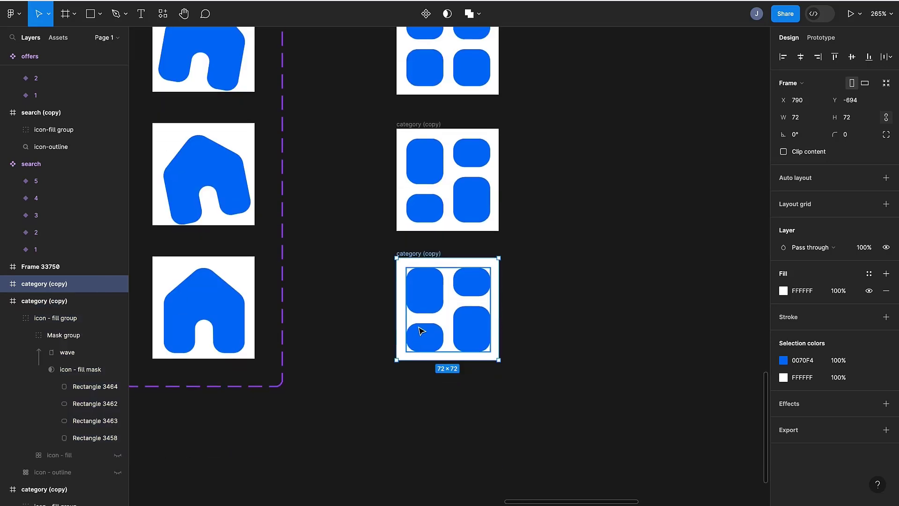
left_click(427, 307)
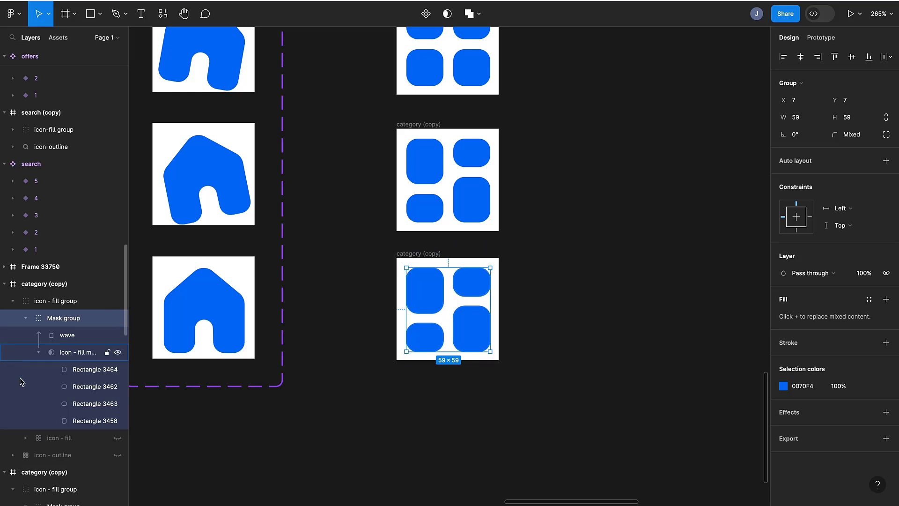
left_click(94, 369)
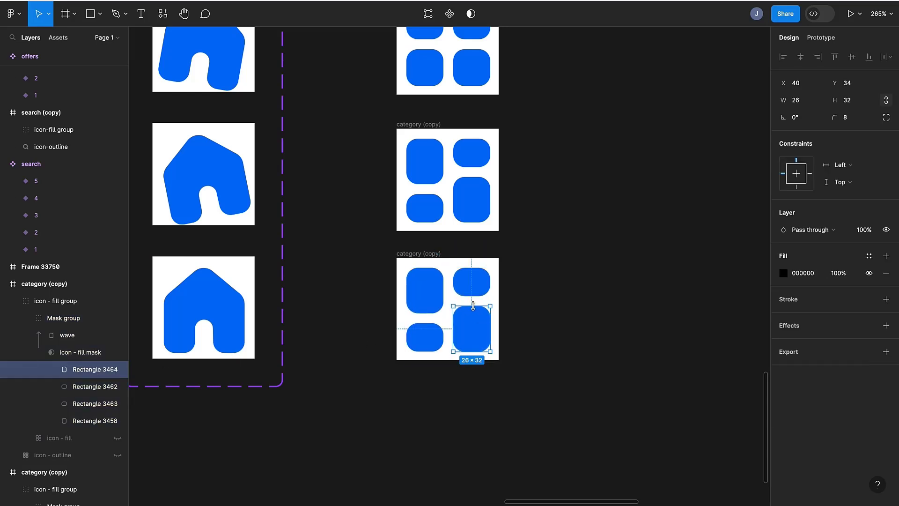
mouse_move(473, 305)
left_mouse_down()
mouse_move(474, 323)
mouse_move(472, 302)
mouse_move(473, 310)
left_mouse_up()
left_click(75, 389)
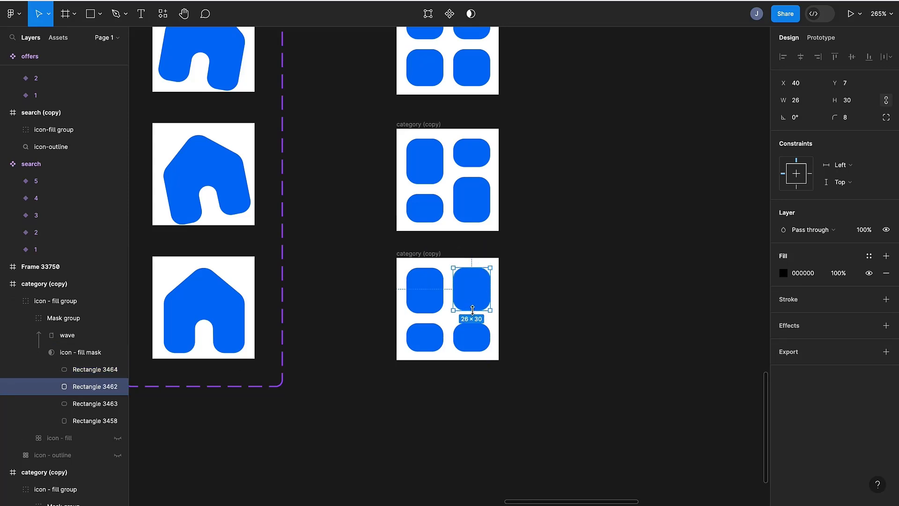
- Stretch the lower-left square up to 32 px tall and shrink the upper-left square to 20 px tall
left_click(71, 405)
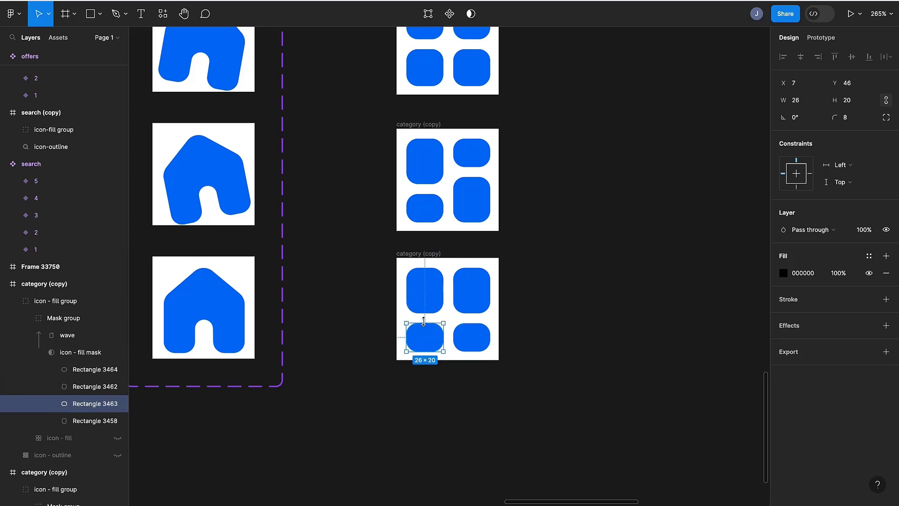
left_click_drag(423, 321, 424, 306)
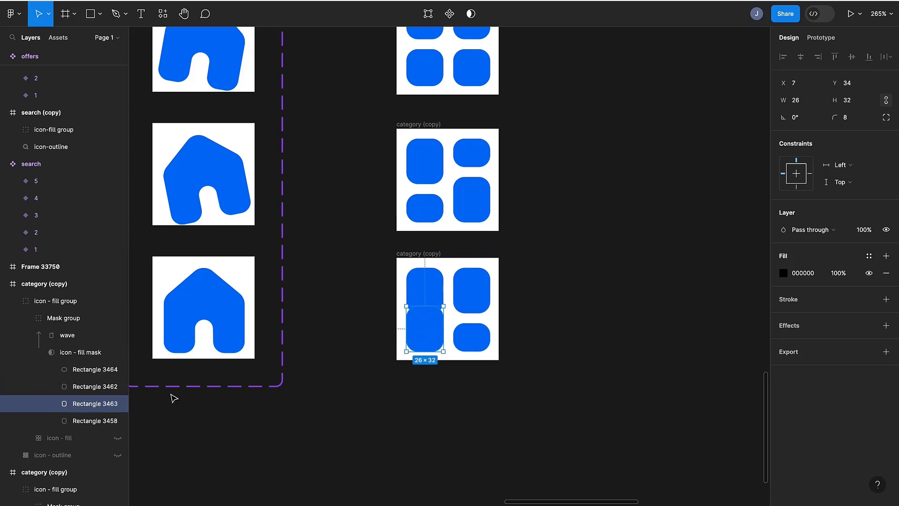
left_click(82, 420)
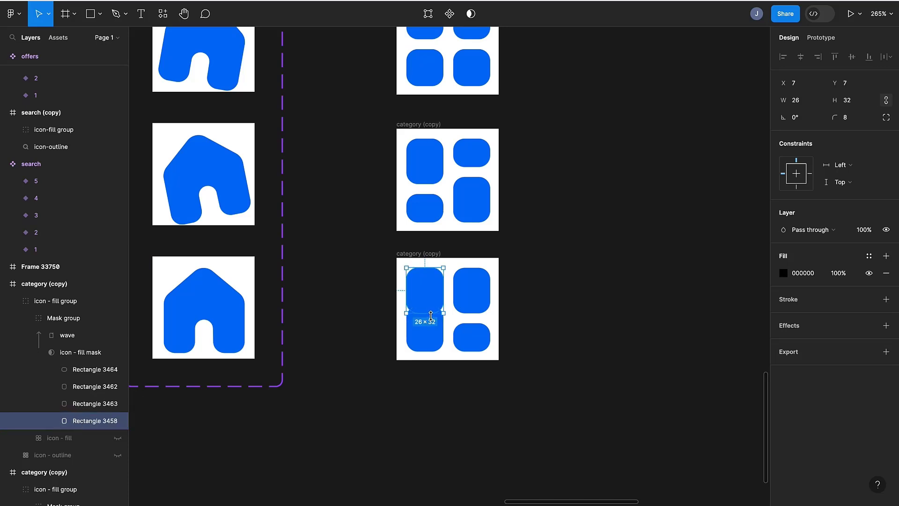
left_click_drag(431, 316, 434, 296)
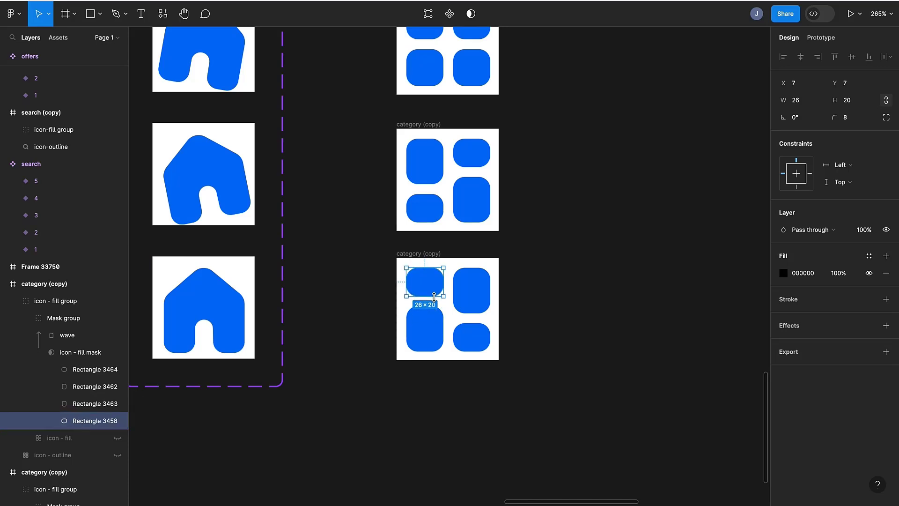
- Duplicate the latest category frame, placing the copy below it
left_click(426, 255)
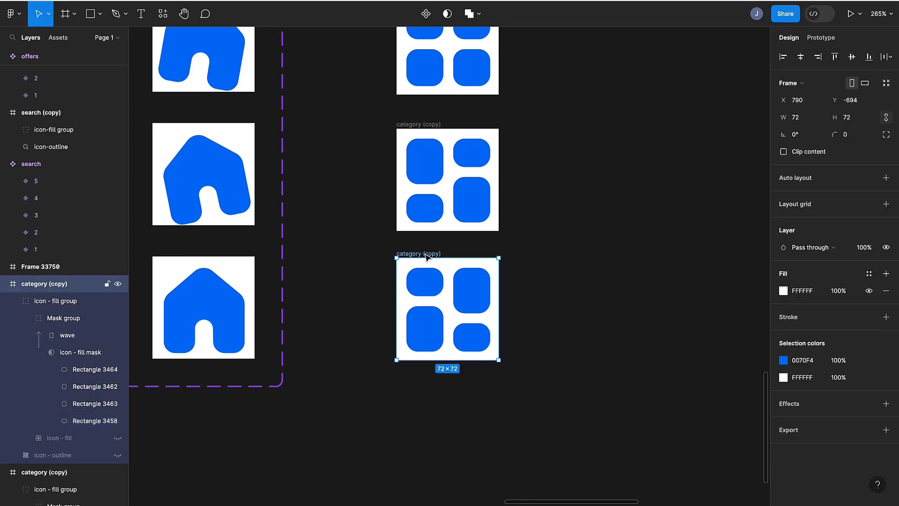
left_click_drag(427, 255, 410, 386)
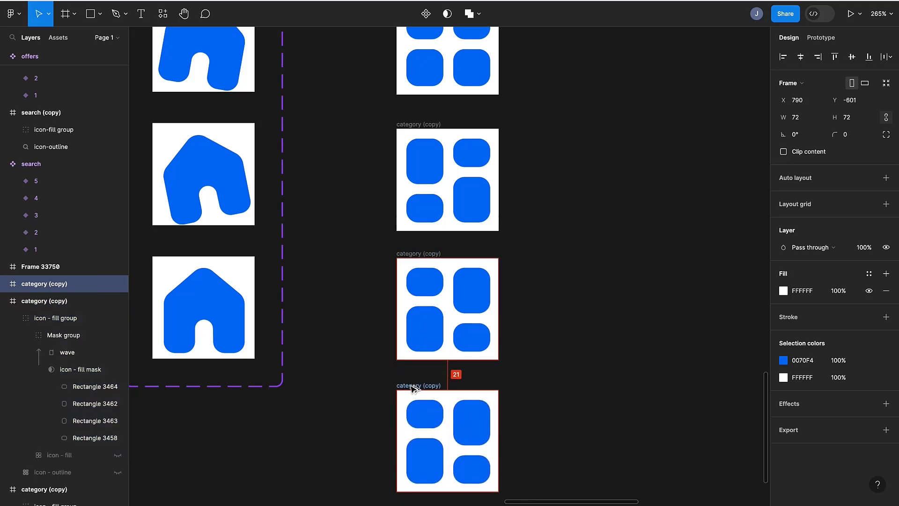